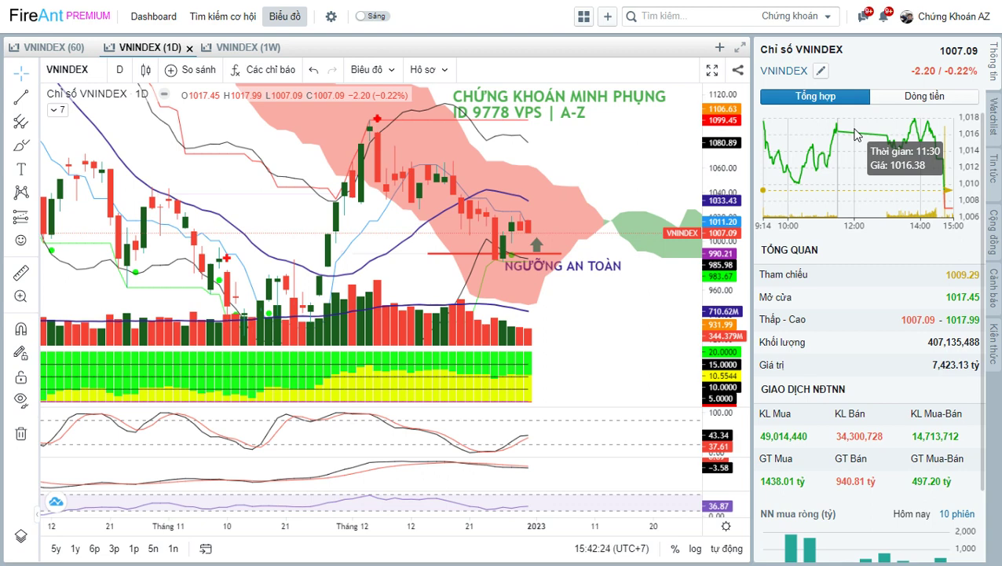
Step: Show the 60-minute VNINDEX chart
left_click(40, 48)
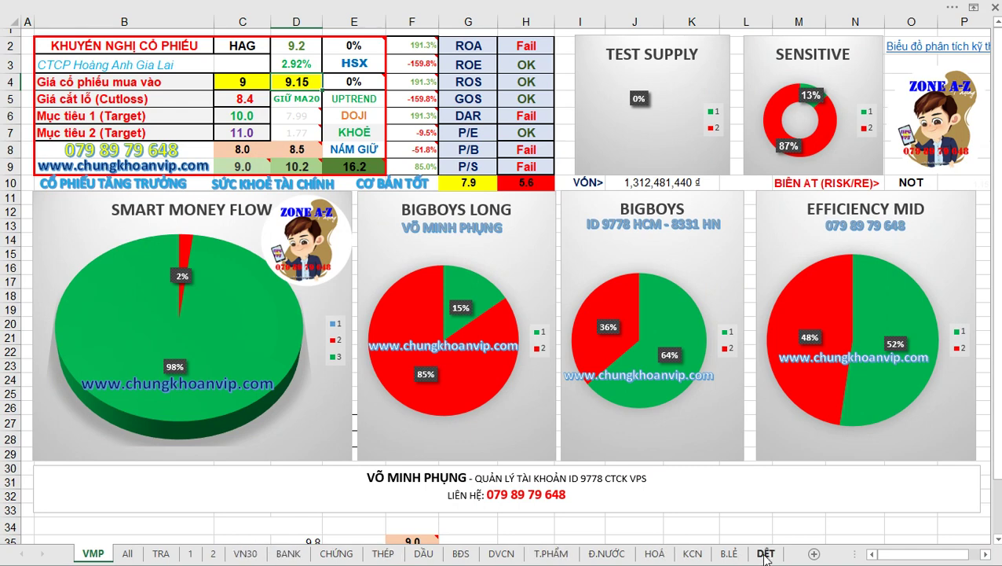
Step: Open the VN30 sheet of the stock workbook in Excel and review the SỨC KHOẺ ratings from ACB through VRE
left_click(246, 553)
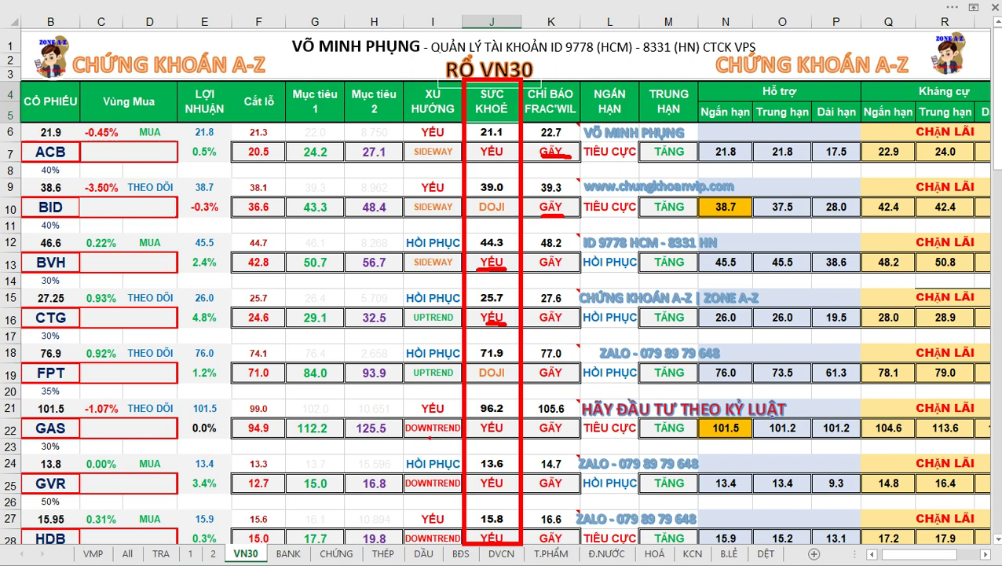
scroll(507, 332, "down", 7)
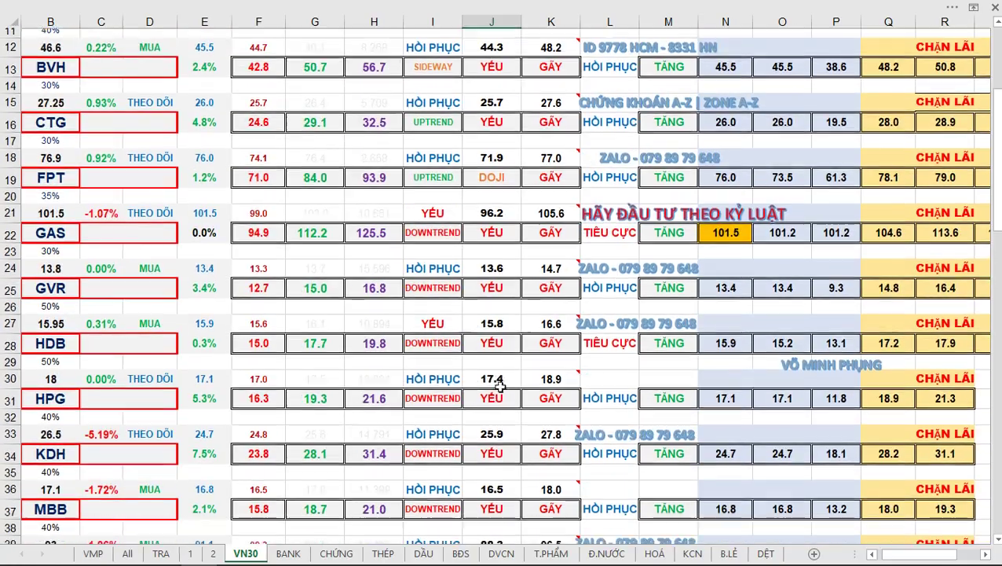
scroll(507, 331, "down", 10)
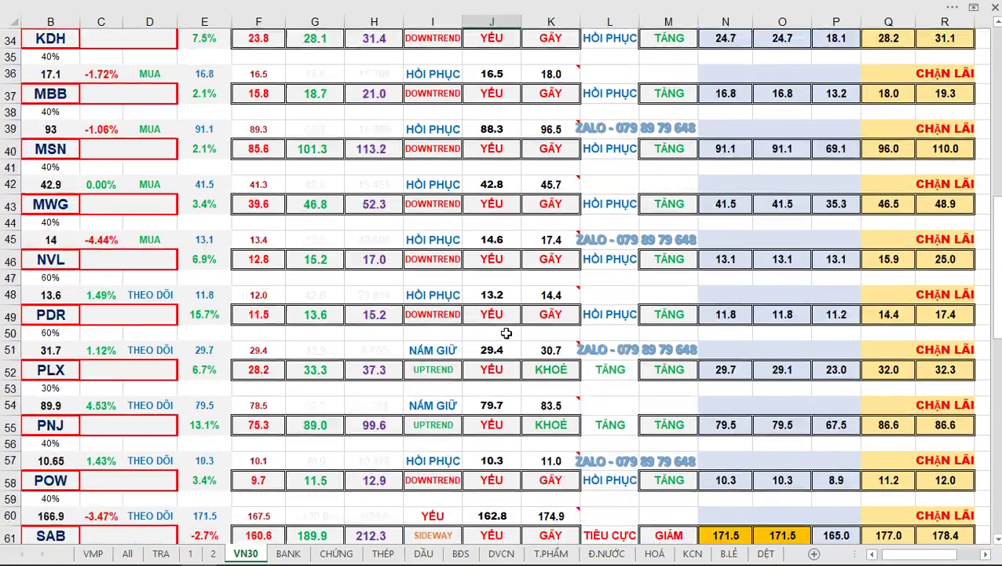
scroll(506, 337, "down", 4)
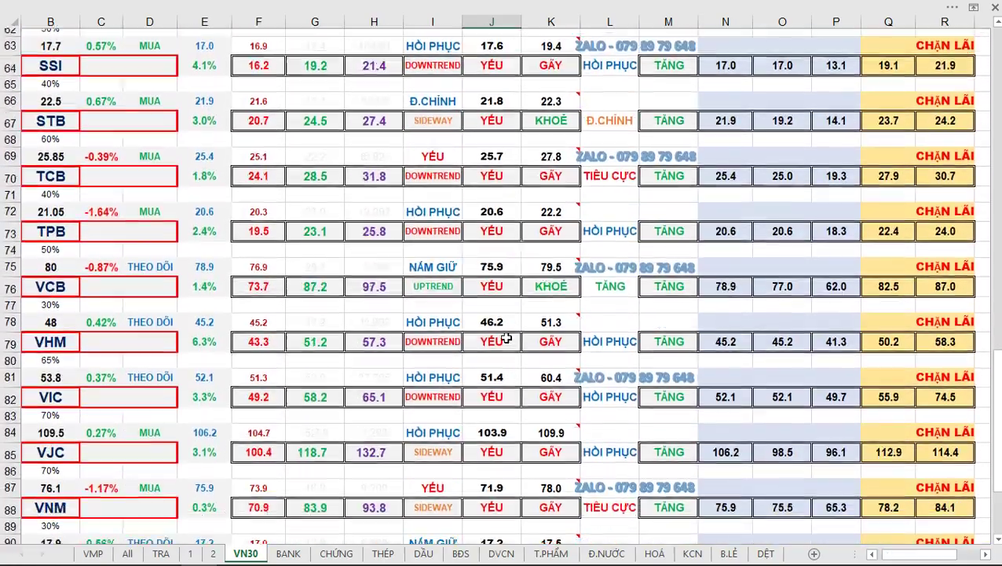
scroll(503, 350, "down", 3)
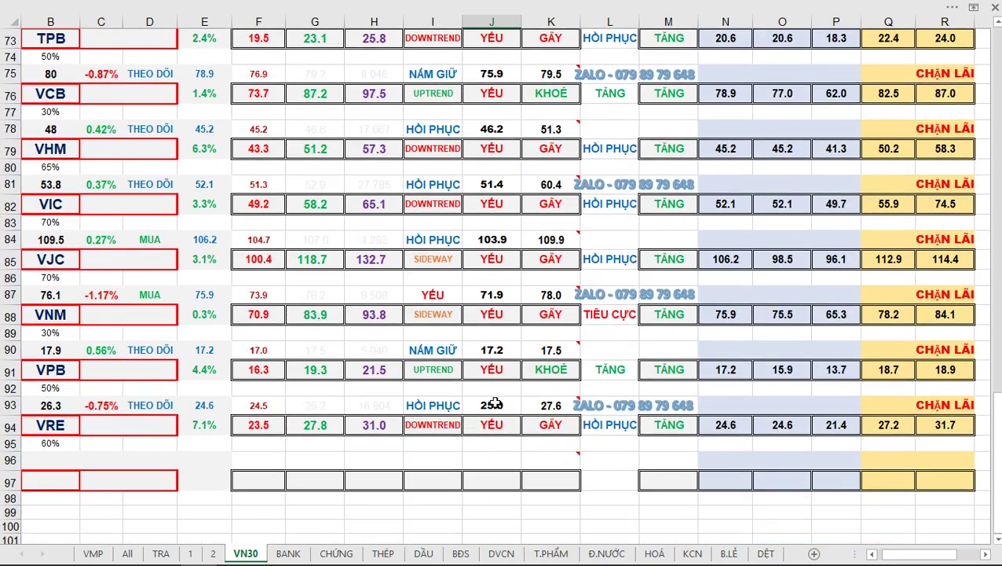
scroll(503, 368, "up", 1)
scroll(499, 264, "up", 3)
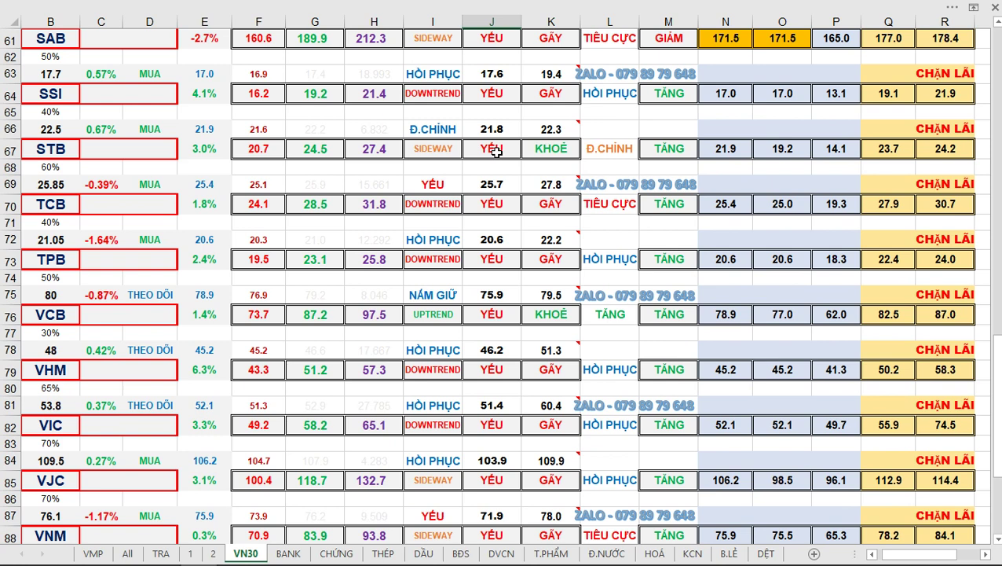
scroll(502, 189, "up", 2)
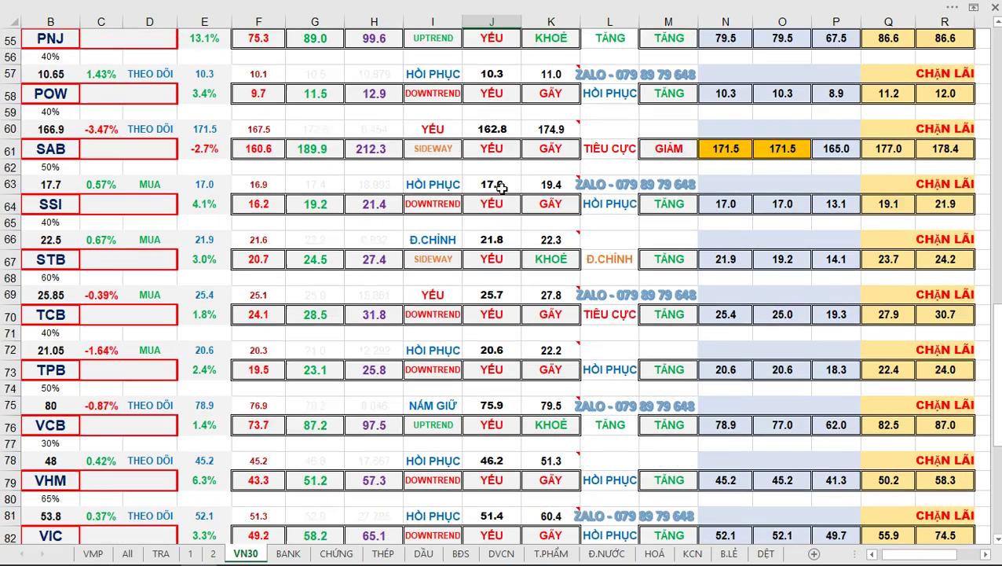
scroll(501, 187, "up", 1)
scroll(497, 186, "up", 2)
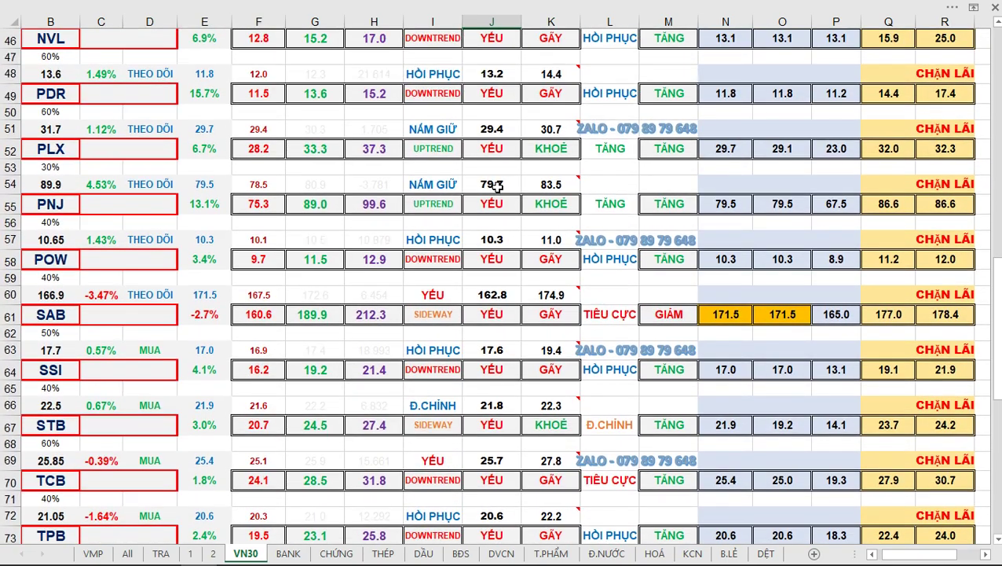
scroll(497, 187, "up", 2)
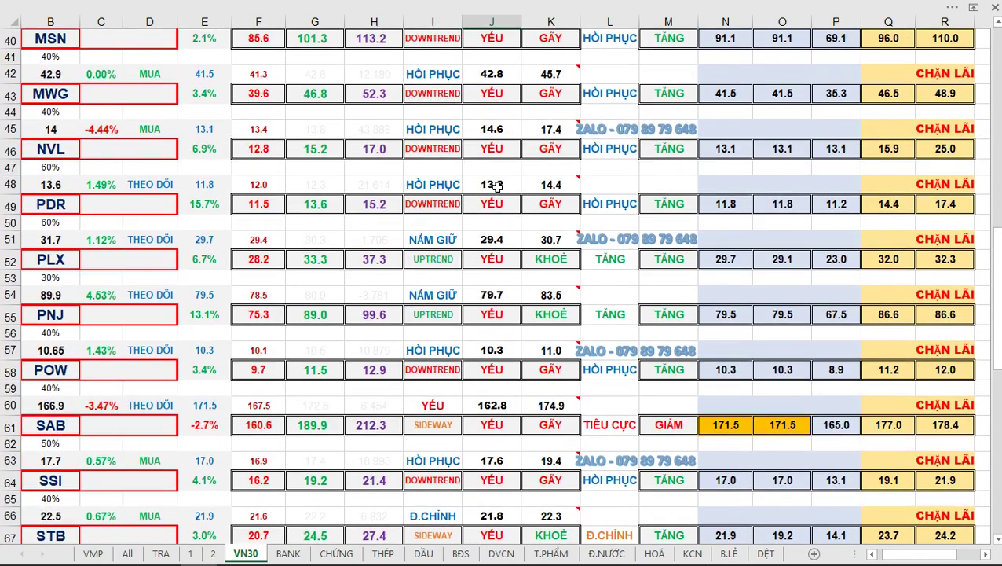
scroll(498, 186, "up", 13)
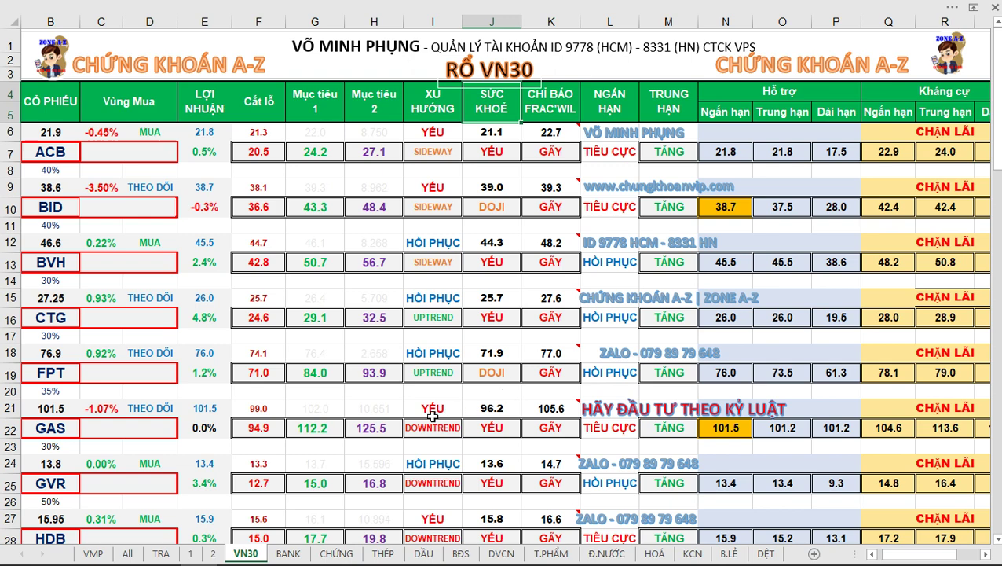
Step: Open the BANK sheet and temporarily frame its SỨC KHOẺ column with a red rectangle to review the bank ratings
left_click(289, 553)
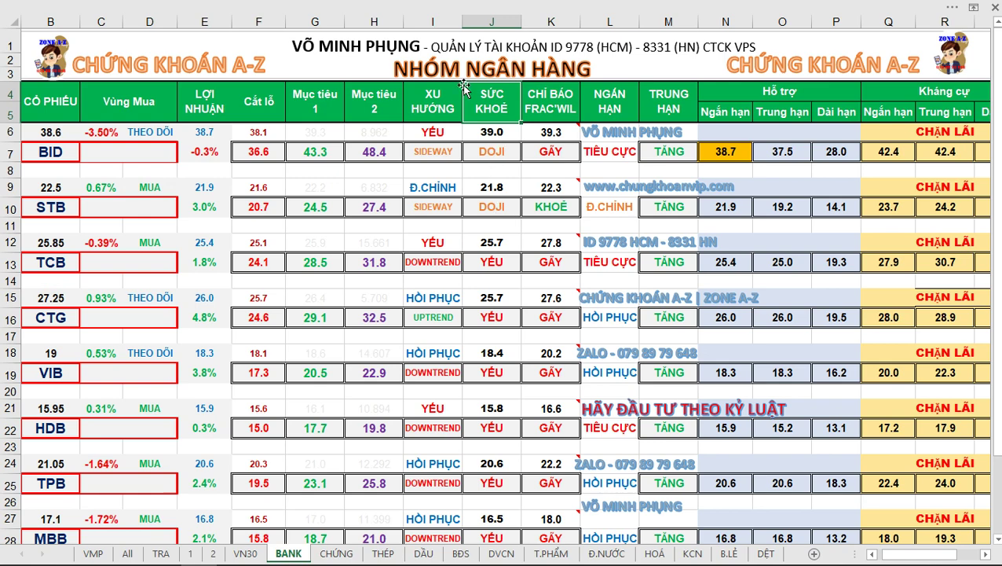
left_click_drag(463, 82, 521, 546)
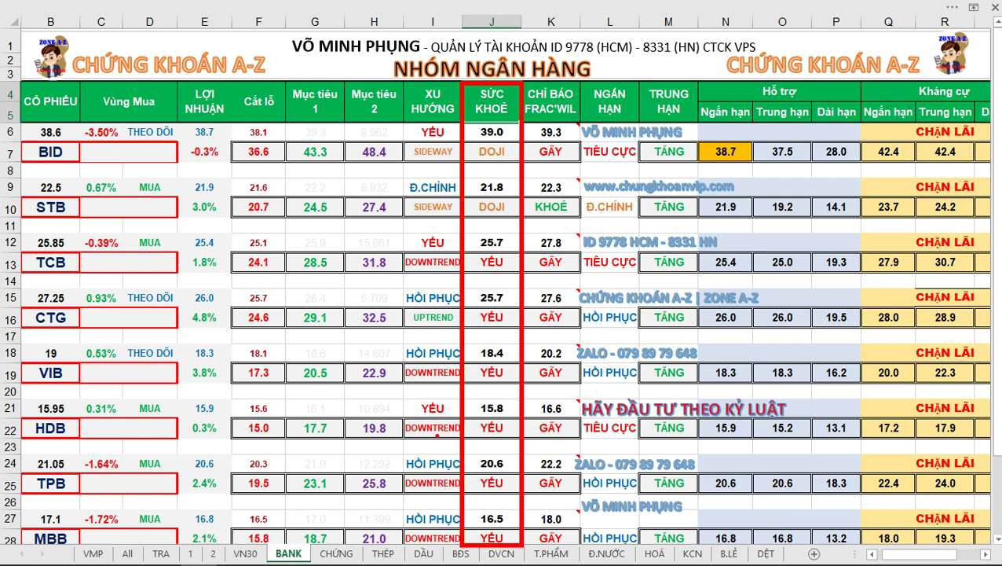
key("Escape")
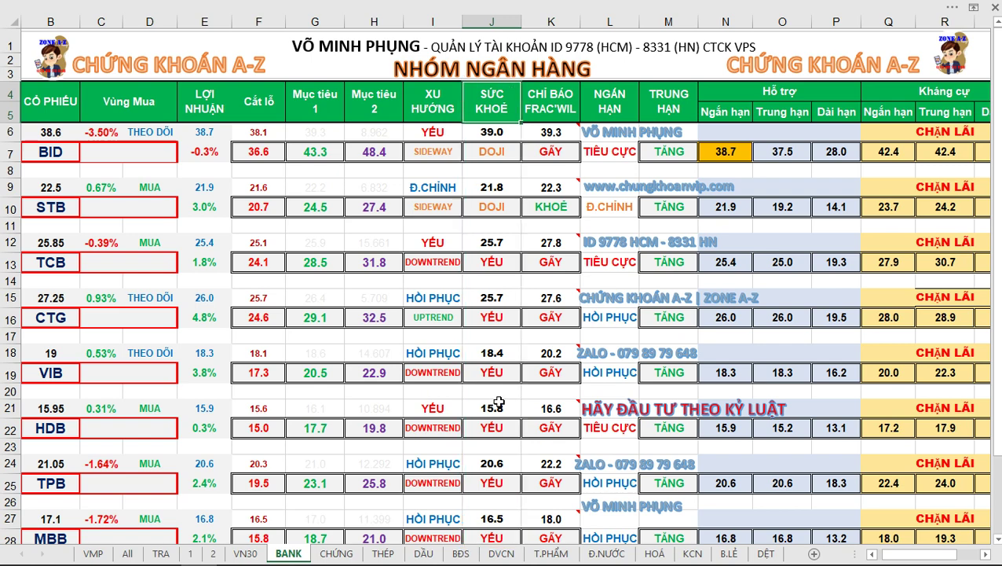
scroll(497, 370, "down", 2)
scroll(499, 400, "up", 2)
scroll(499, 400, "up", 1)
Step: Open the CHỨNG sheet and temporarily frame its SỨC KHOẺ column in red to review the securities stocks
left_click(336, 553)
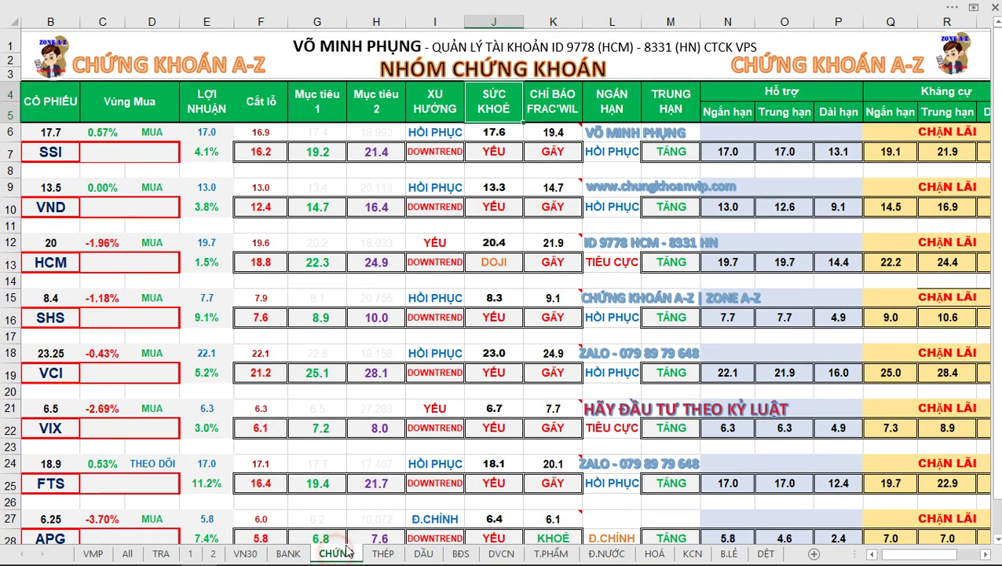
mouse_move(464, 80)
left_mouse_down()
mouse_move(522, 287)
mouse_move(522, 542)
left_mouse_up()
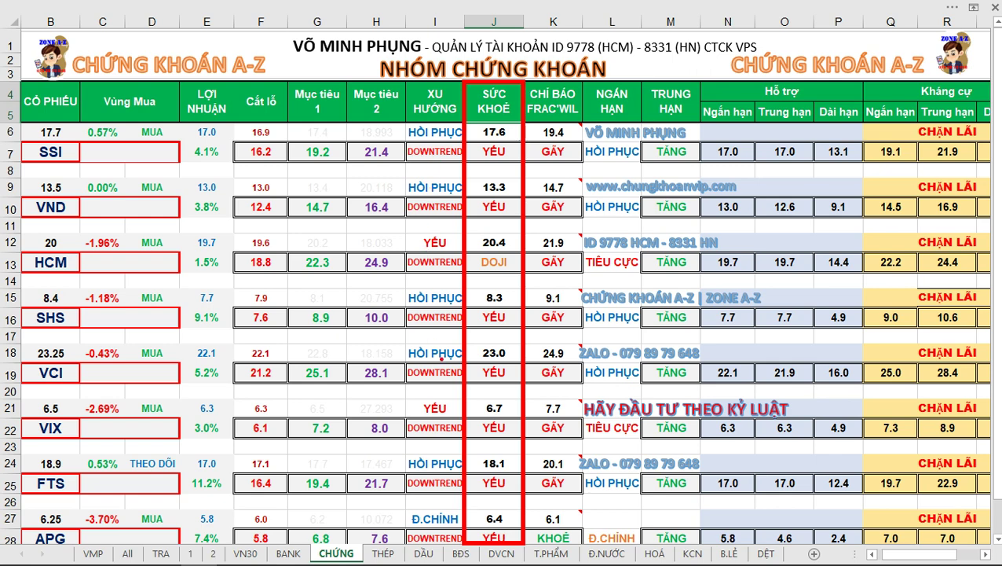
key("Escape")
Step: Open the THÉP sheet and temporarily frame its SỨC KHOẺ column in red to review the steel stocks
left_click(383, 553)
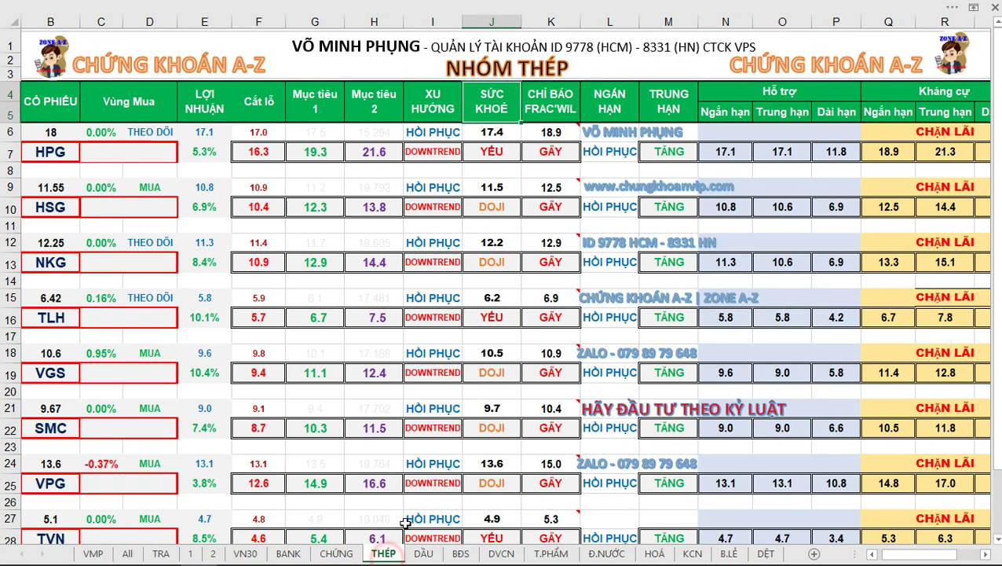
scroll(535, 262, "down", 1)
scroll(523, 240, "up", 1)
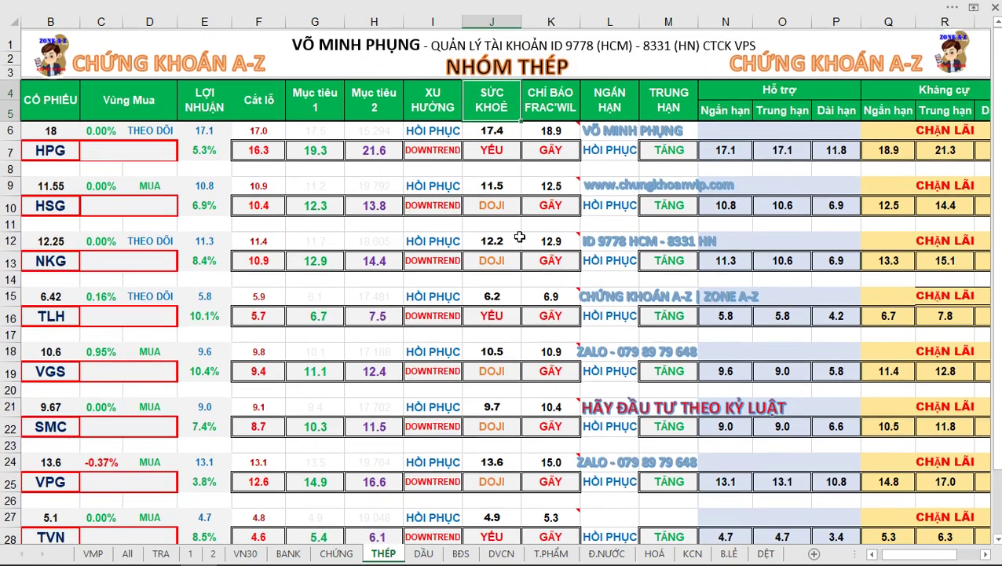
mouse_move(464, 81)
left_mouse_down()
mouse_move(520, 198)
mouse_move(520, 542)
left_mouse_up()
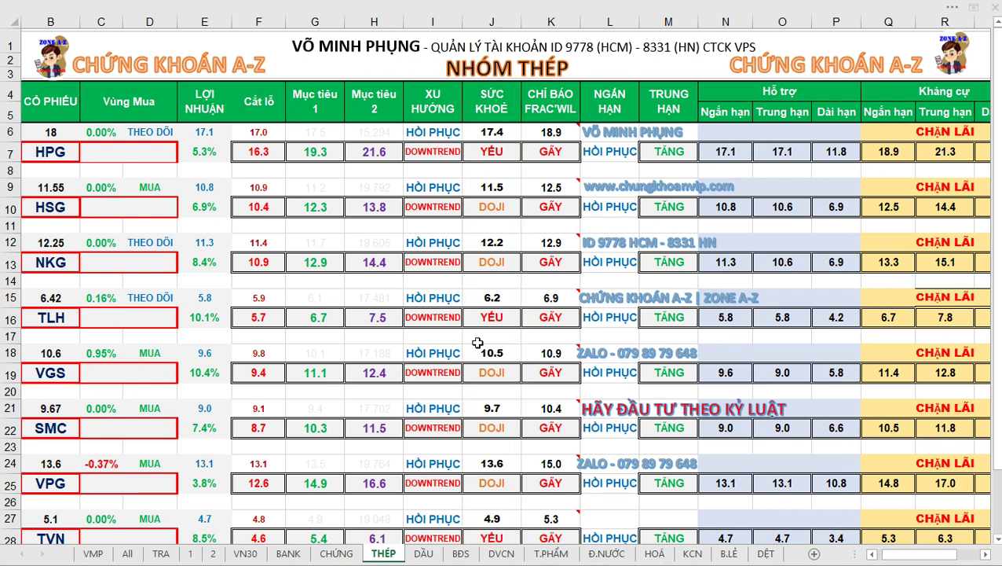
Step: Open the DẦU sheet and temporarily frame its SỨC KHOẺ column in red to review the oil and gas stocks
left_click(425, 552)
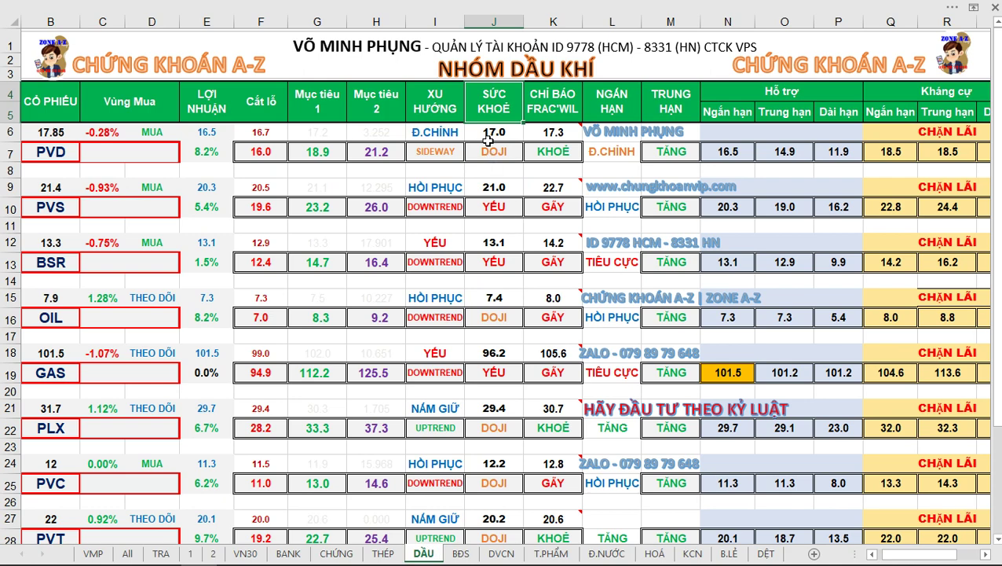
mouse_move(468, 82)
left_mouse_down()
mouse_move(518, 353)
mouse_move(523, 545)
left_mouse_up()
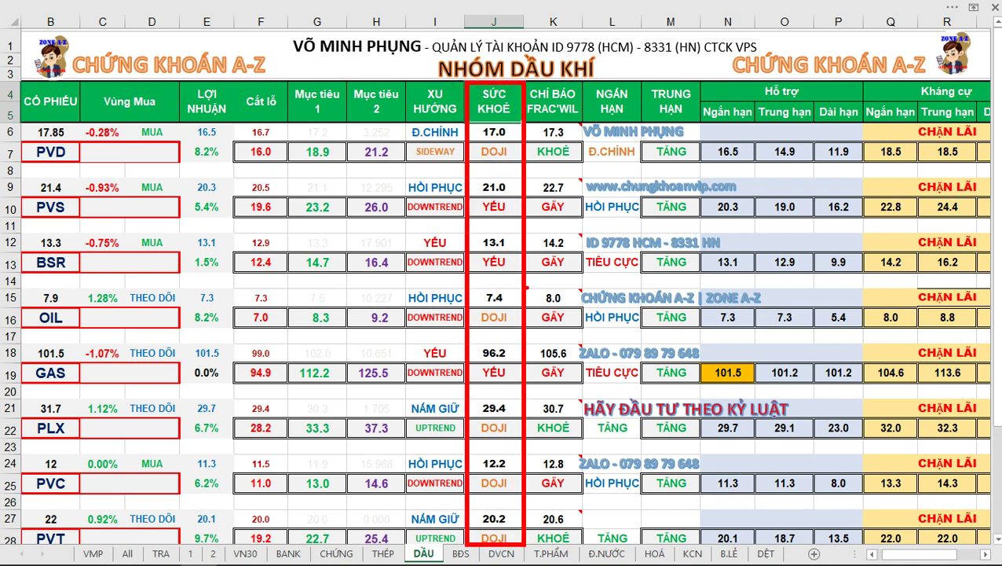
key("Escape")
Step: Open the BĐS sheet and temporarily frame its SỨC KHOẺ column in red to review the real estate stocks
left_click(461, 552)
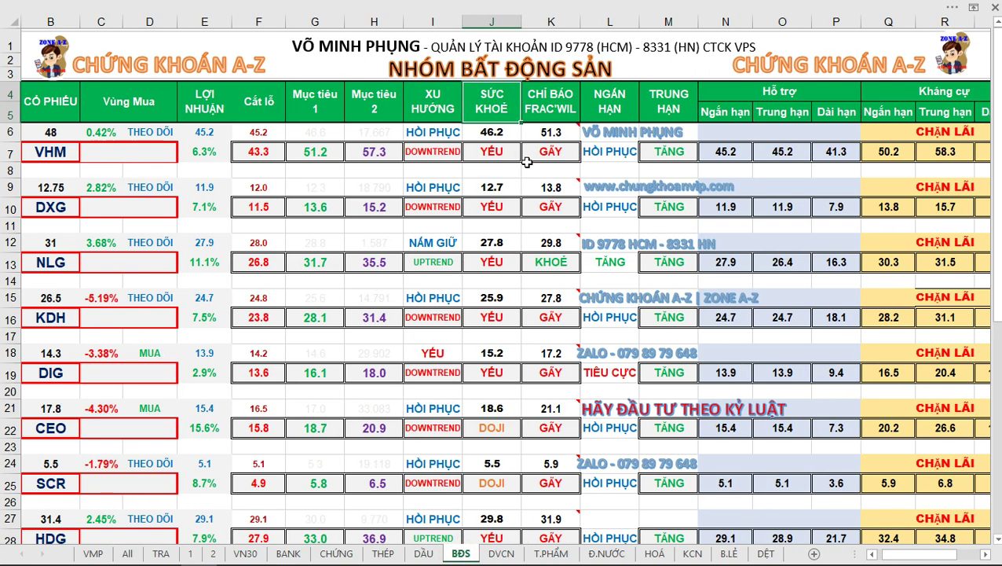
mouse_move(464, 79)
left_mouse_down()
mouse_move(494, 140)
mouse_move(534, 439)
mouse_move(514, 550)
left_mouse_up()
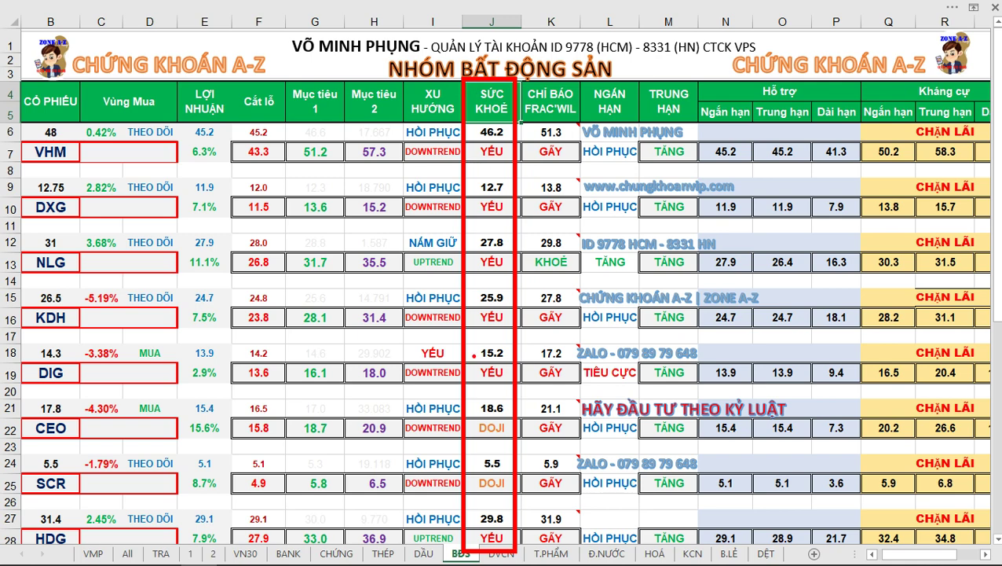
key("Escape")
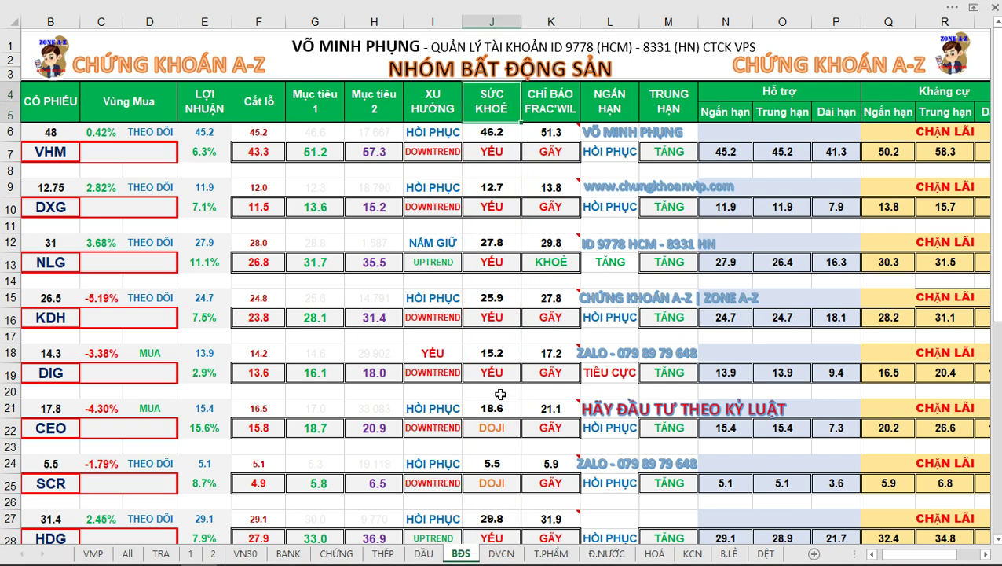
Step: Open the HOÁ sheet and temporarily frame its SỨC KHOẺ column in red to review the chemical and fertilizer stocks
left_click(652, 554)
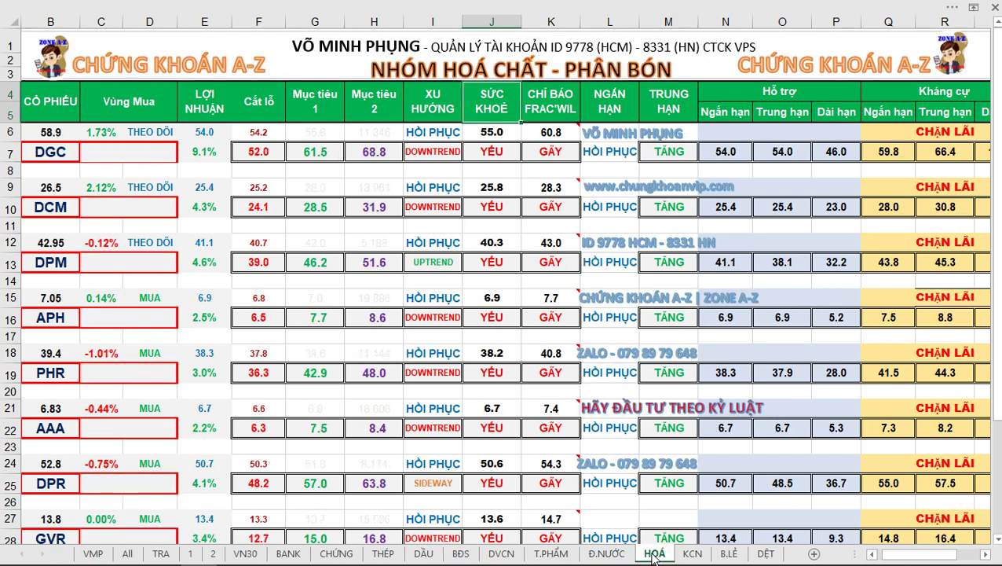
mouse_move(463, 77)
left_mouse_down()
mouse_move(512, 378)
mouse_move(518, 544)
left_mouse_up()
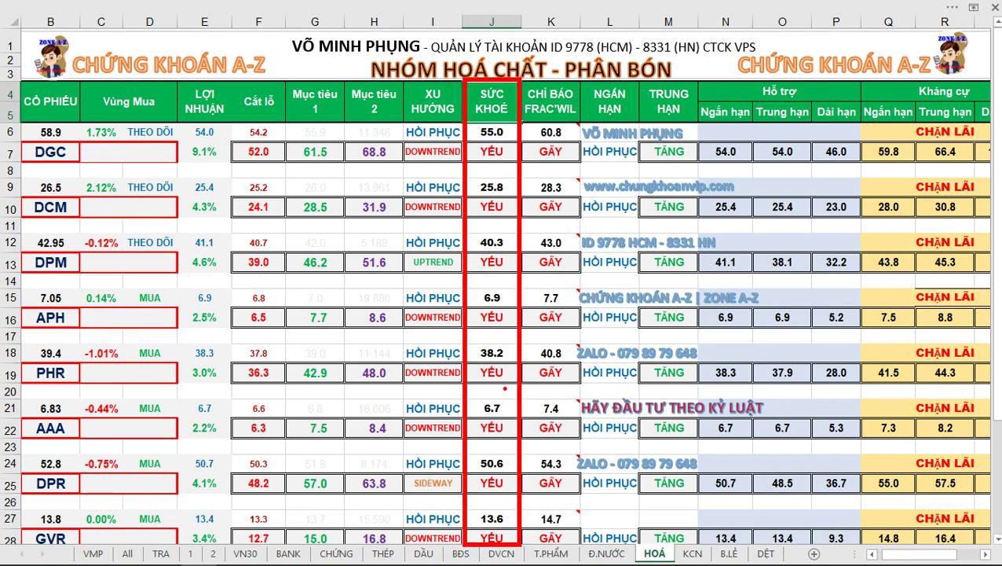
key("Escape")
Step: Pass through the KCN and B.LẺ sheets to DỆT and temporarily frame its SỨC KHOẺ column in red to review the textile stocks
left_click(691, 554)
left_click(737, 554)
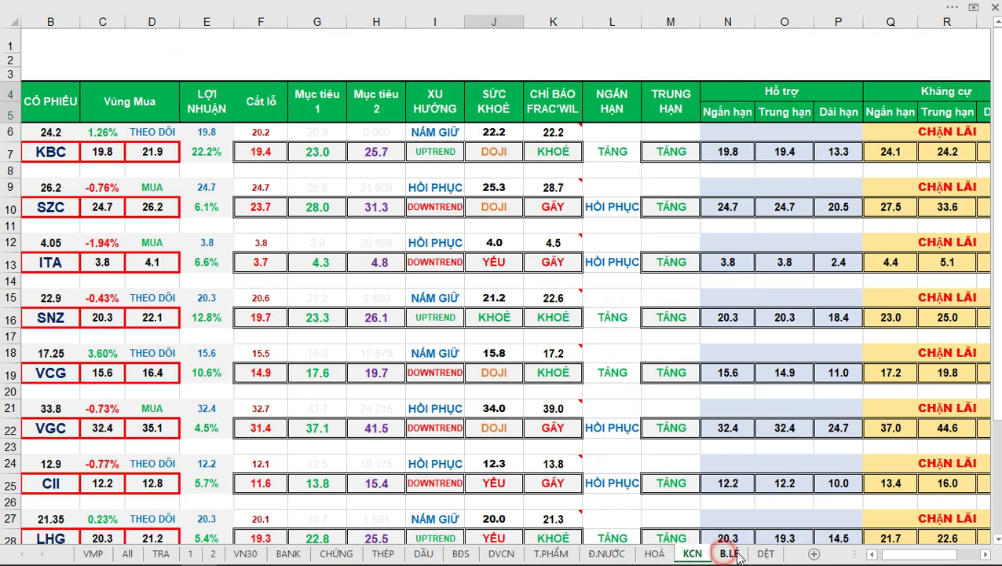
left_click(763, 554)
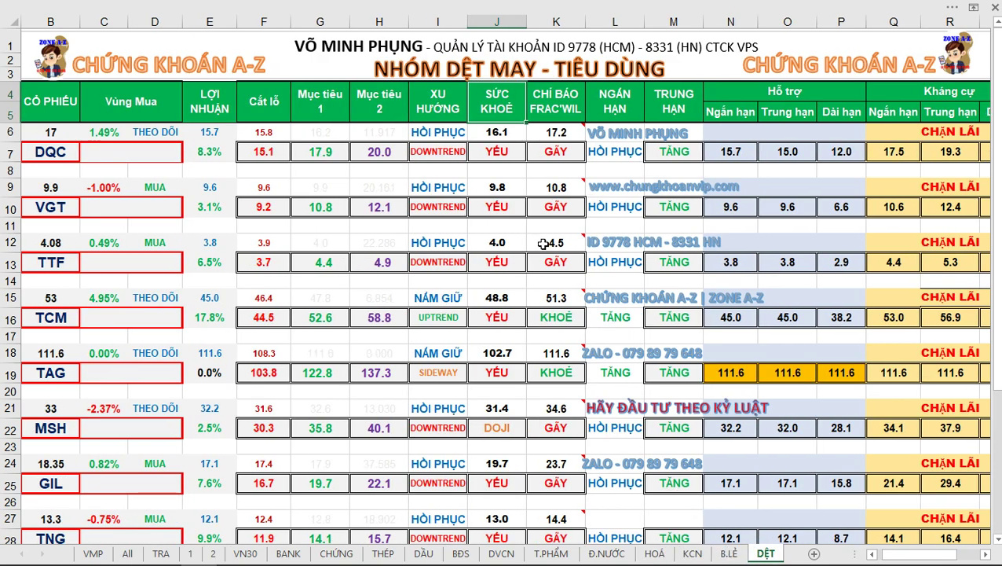
mouse_move(476, 87)
left_mouse_down()
mouse_move(566, 469)
mouse_move(527, 543)
left_mouse_up()
key("Escape")
Step: Switch to FireAnt and examine the daily VNINDEX chart around the NGƯỠNG AN TOÀN line and the Ichimoku cloud ahead
key("alt+Tab")
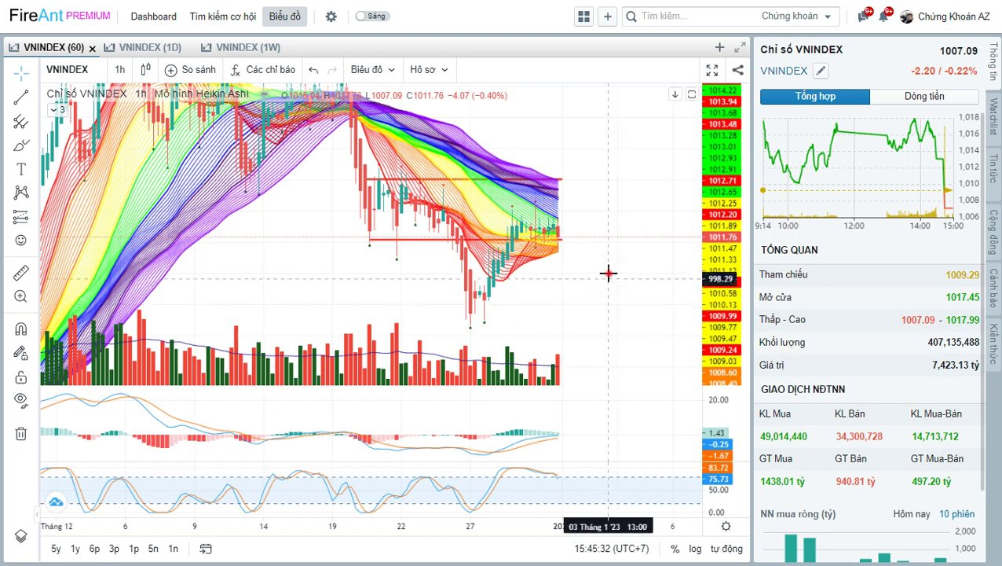
left_click(145, 47)
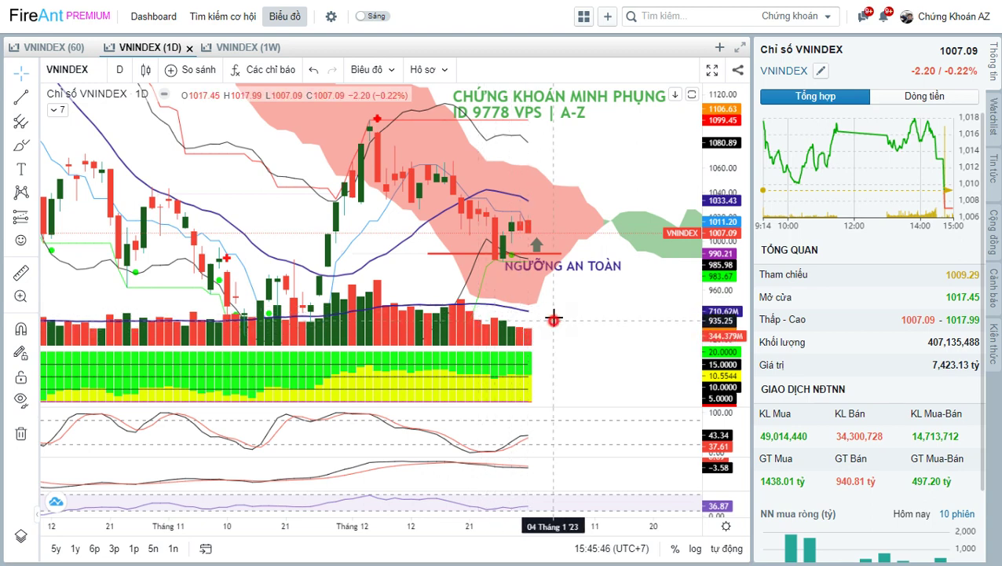
left_click_drag(556, 311, 567, 290)
scroll(564, 308, "down", 3)
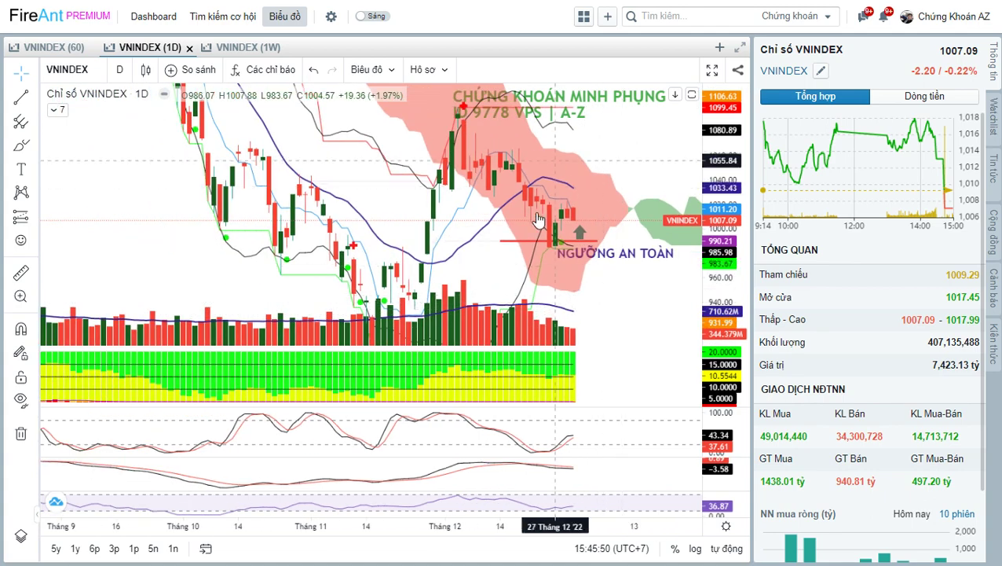
left_click_drag(719, 158, 730, 189)
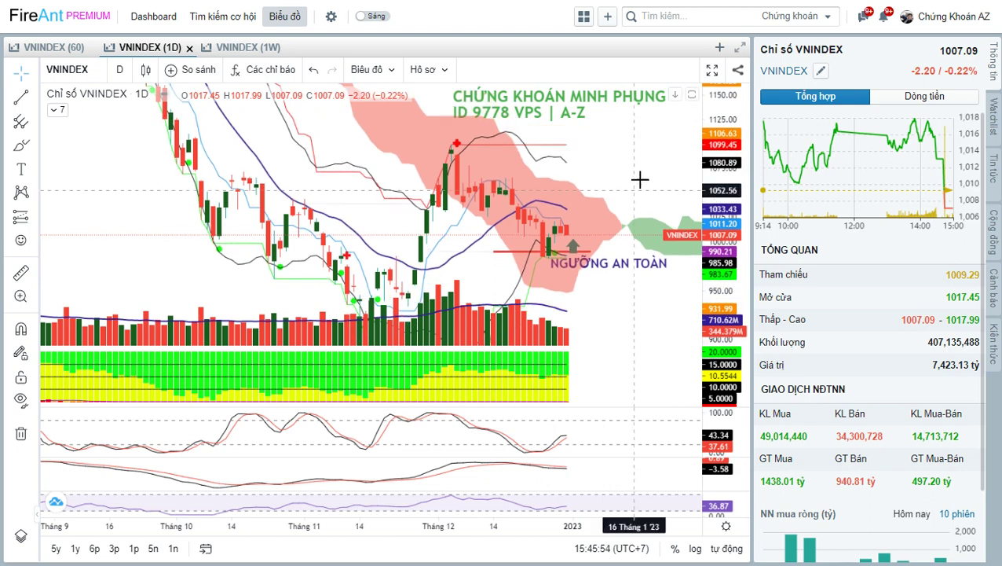
left_click_drag(642, 179, 626, 185)
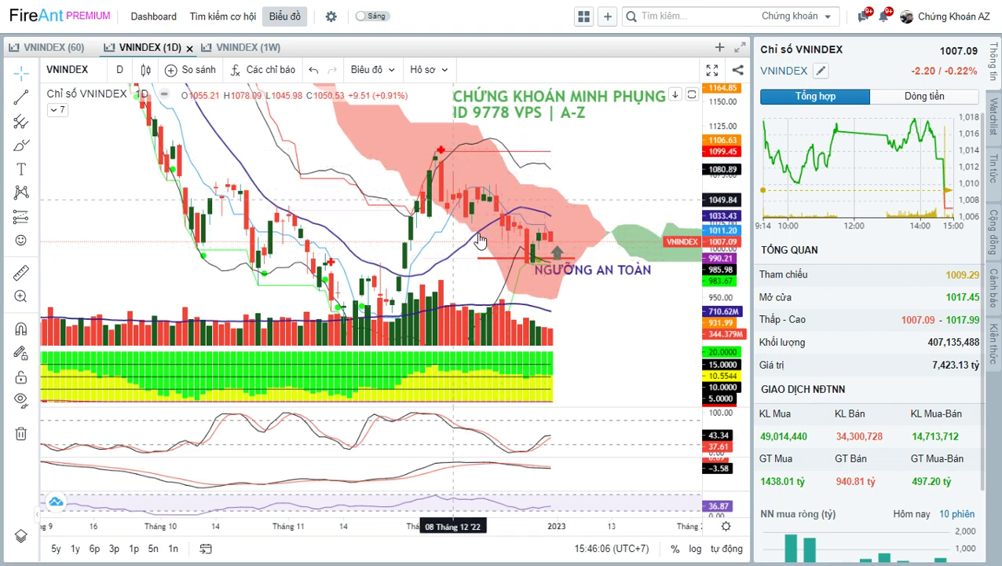
left_click_drag(618, 299, 599, 308)
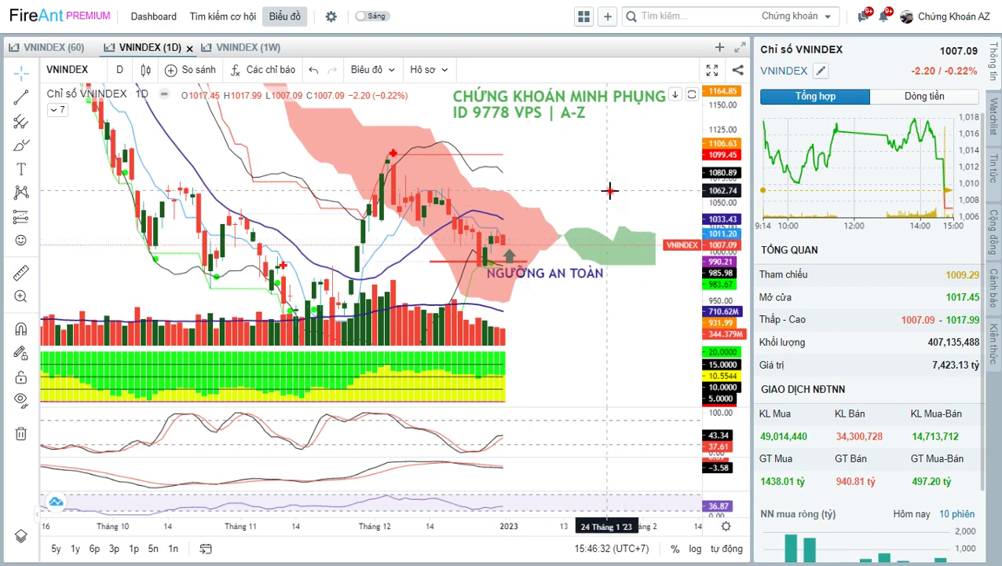
scroll(593, 198, "right", 1)
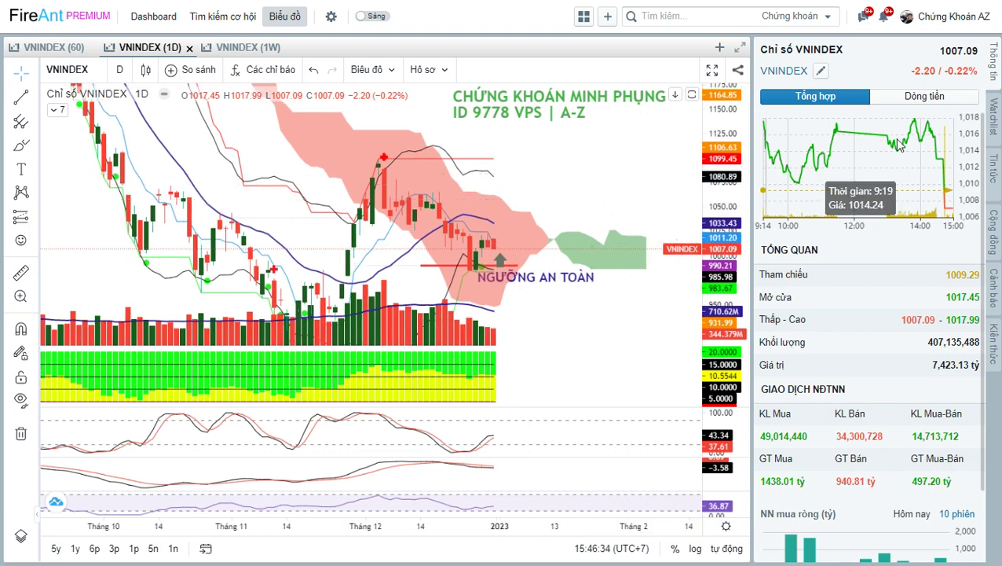
Step: Open the VN30 watchlist beside the chart, dismiss its usage tip and look through the listed stocks
left_click(993, 128)
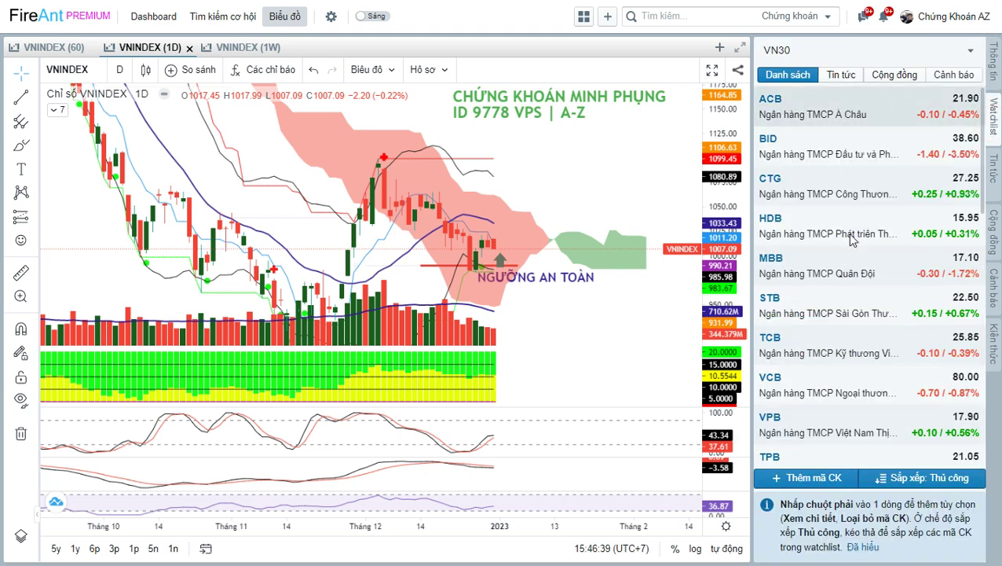
left_click(862, 546)
scroll(831, 291, "down", 2)
scroll(831, 291, "down", 6)
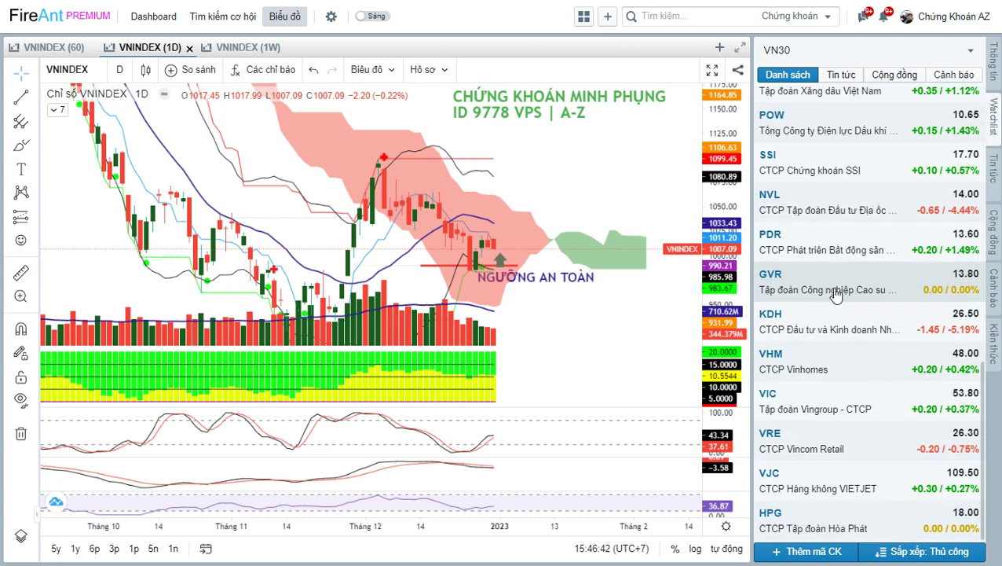
scroll(835, 291, "up", 6)
scroll(835, 291, "up", 3)
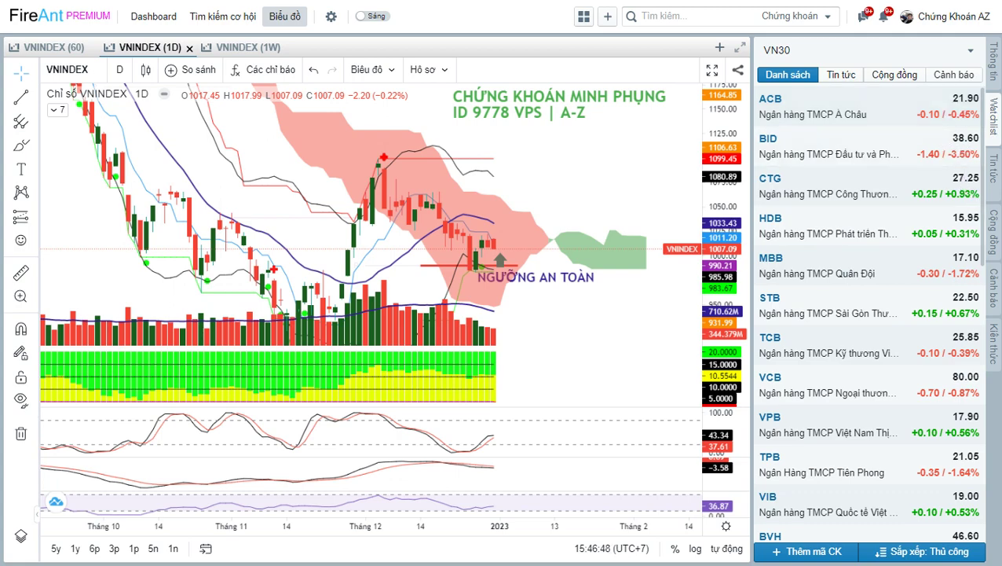
Step: Switch to Excel, open the BANK sheet and temporarily frame its SỨC KHOẺ column in red, comparing the banks with the FireAnt watchlist
key("alt+Tab")
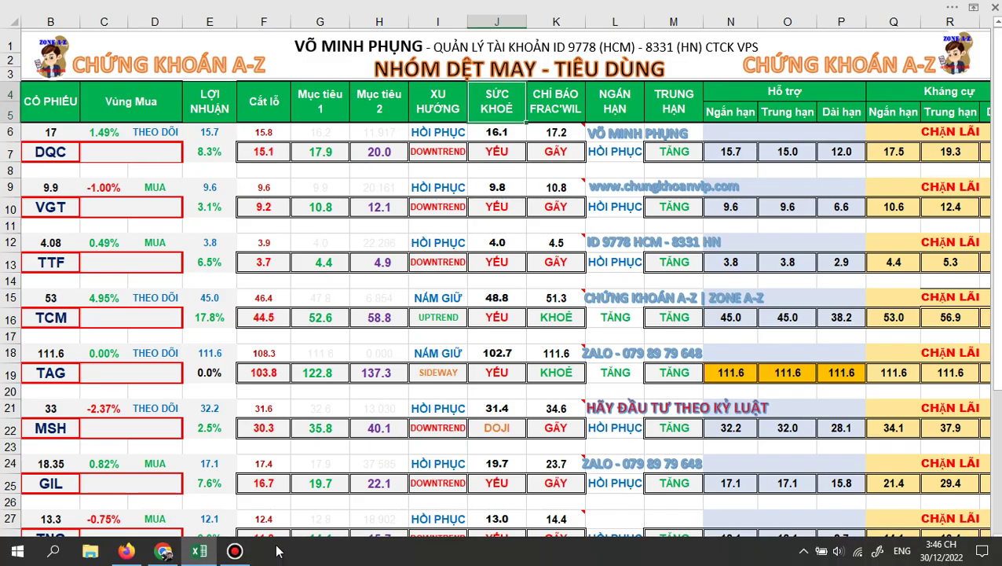
left_click(288, 553)
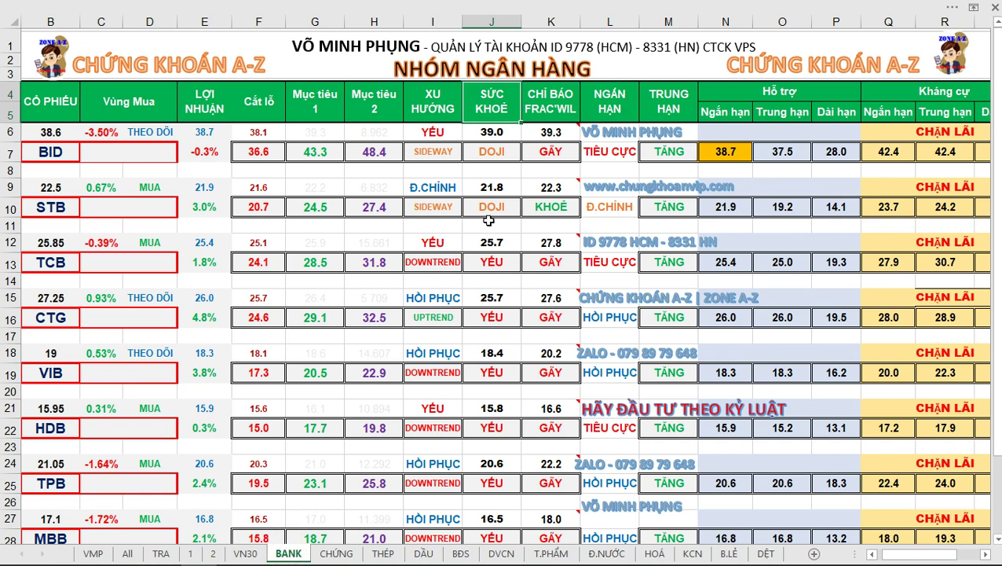
scroll(491, 206, "down", 1)
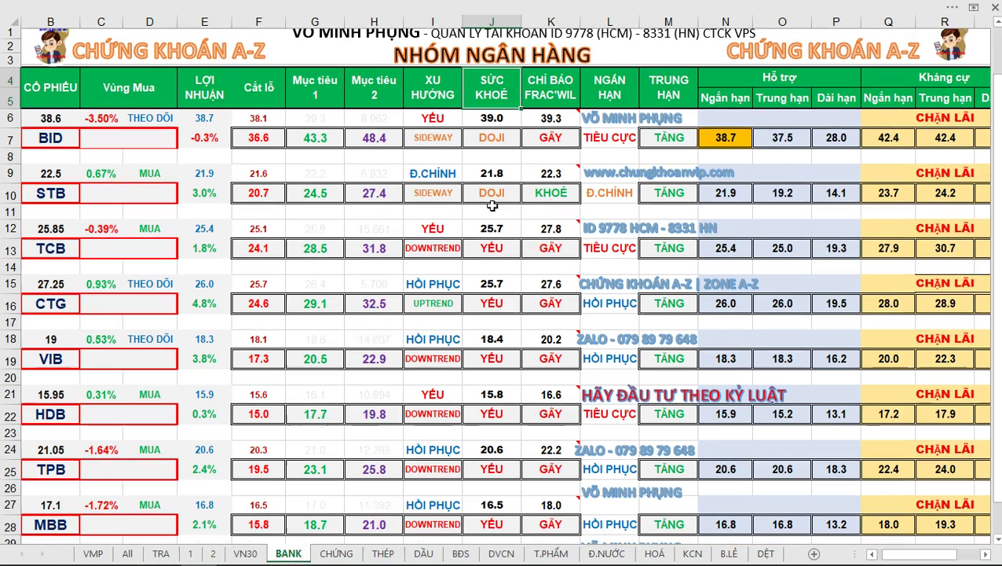
key("alt+Tab")
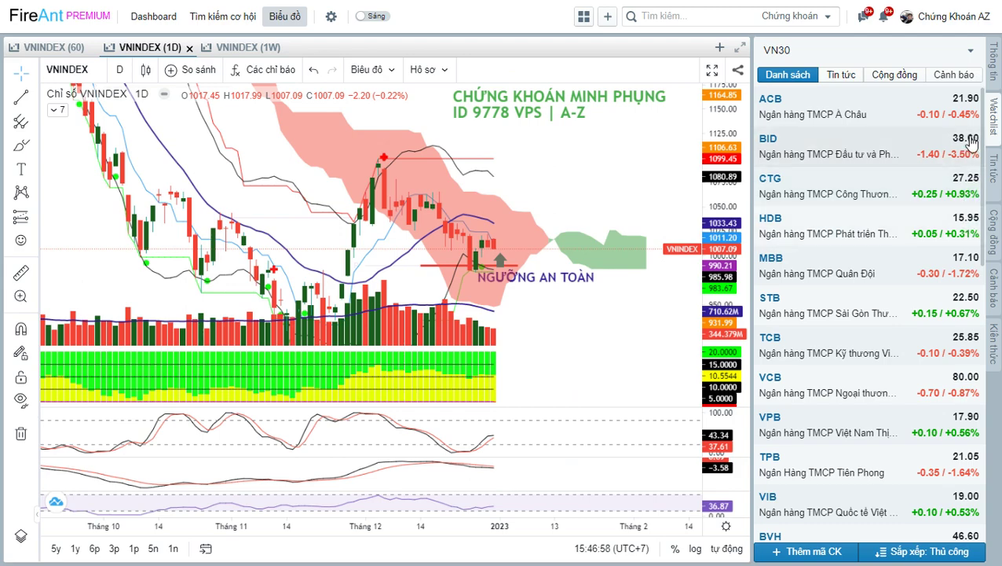
key("alt+Tab")
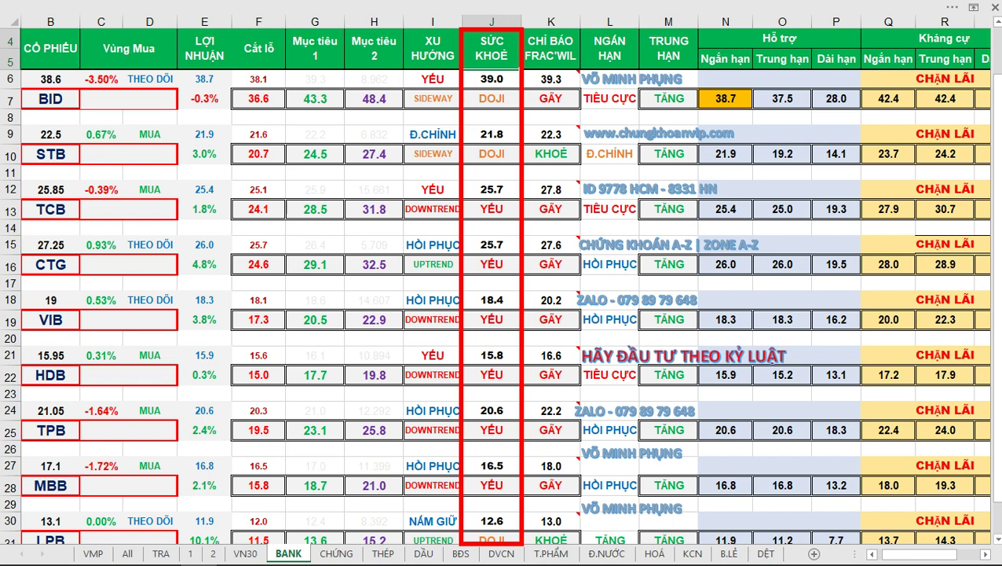
key("Escape")
scroll(501, 331, "down", 4)
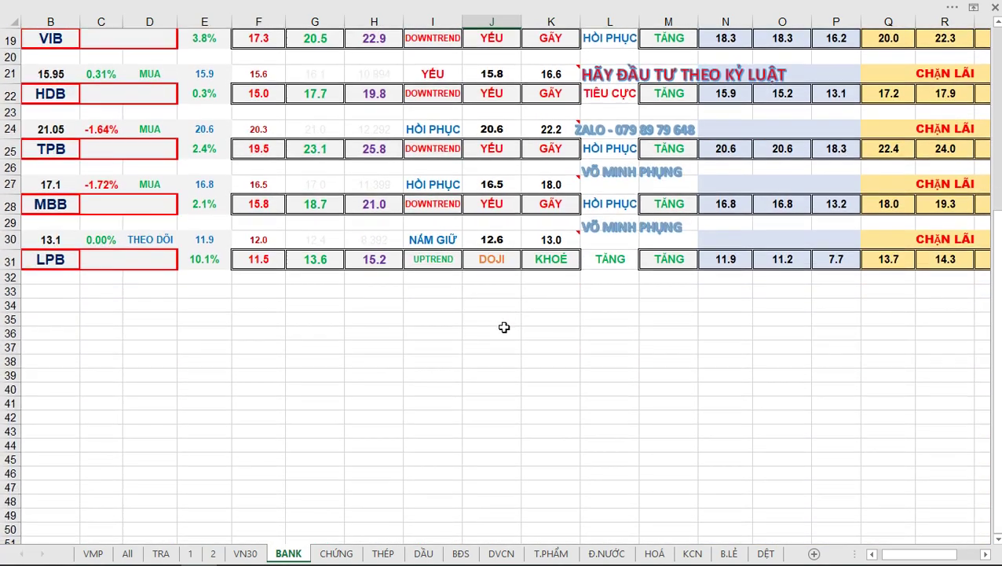
scroll(506, 323, "up", 6)
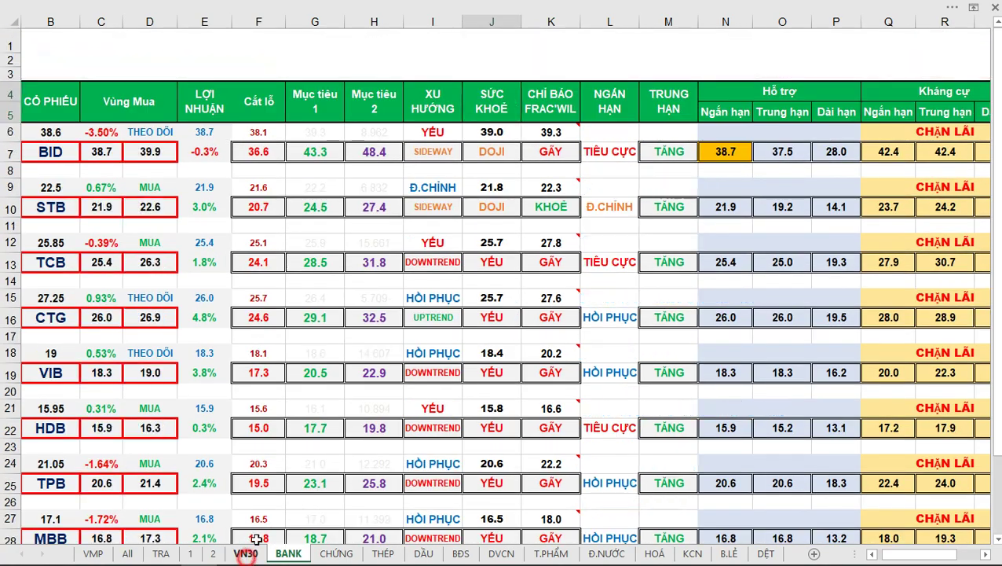
Step: Open the VN30 sheet and temporarily frame its SỨC KHOẺ column in red to review the large-cap stocks
left_click(245, 553)
scroll(489, 250, "down", 5)
scroll(489, 250, "down", 4)
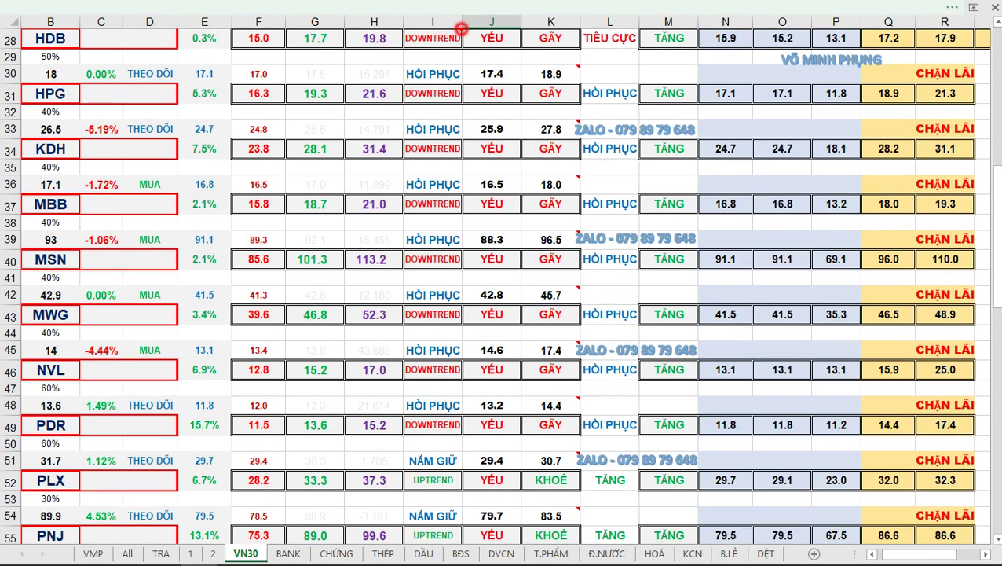
mouse_move(462, 29)
left_mouse_down()
mouse_move(525, 454)
mouse_move(531, 546)
mouse_move(520, 543)
left_mouse_up()
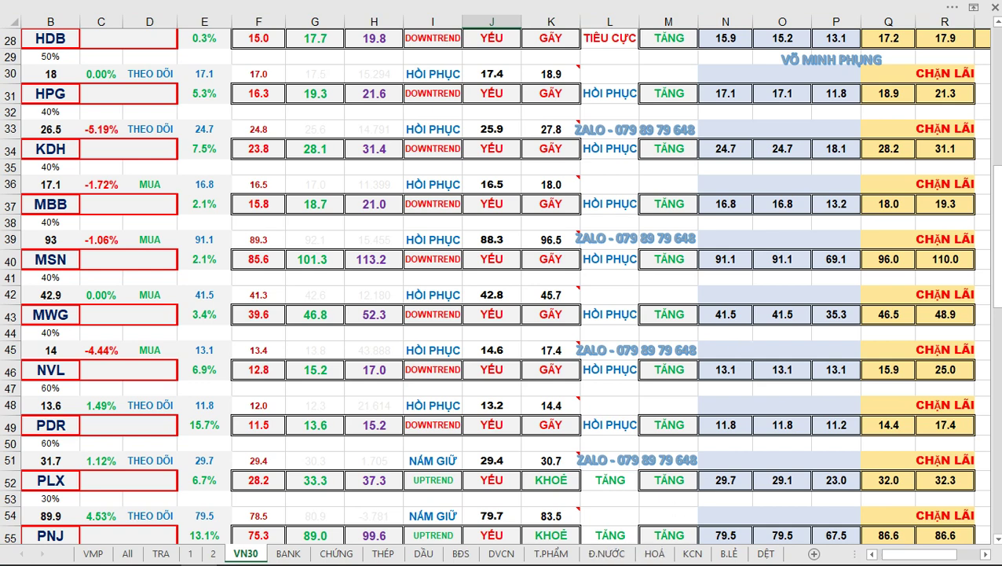
Step: Switch to FireAnt, open ACB's daily chart from the VN30 watchlist and adjust its price scale to examine the recent candles
key("alt+Tab")
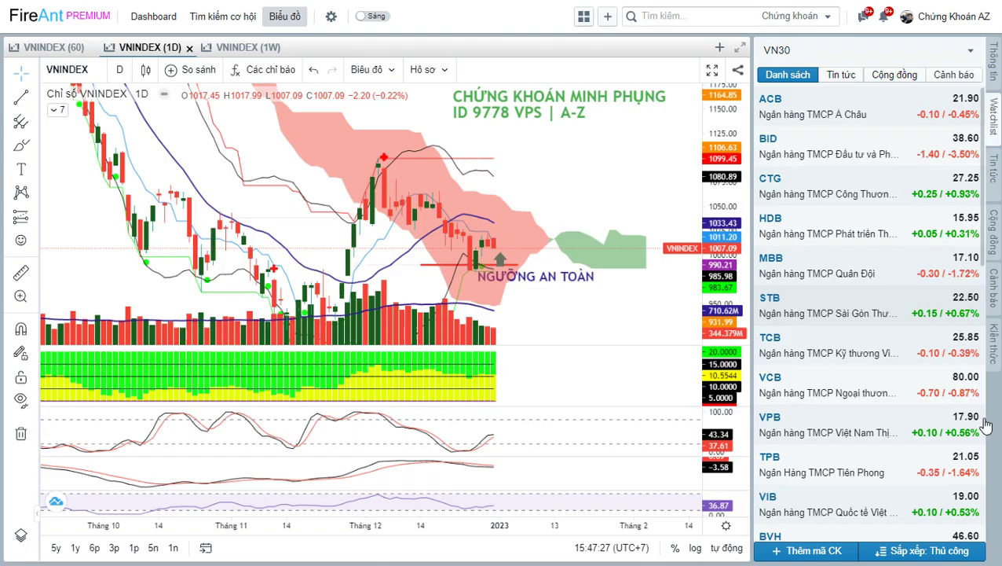
left_click(867, 113)
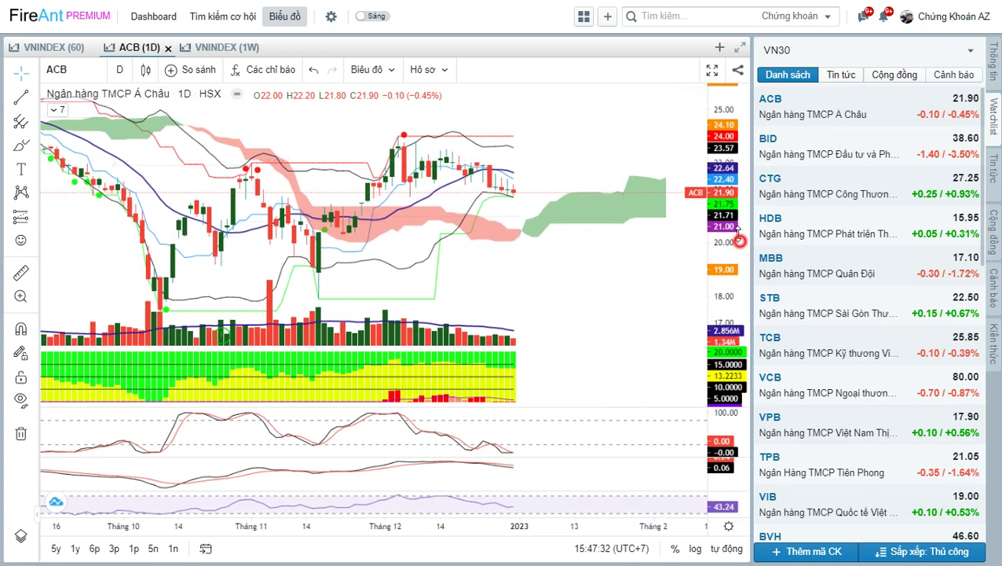
left_click_drag(734, 238, 734, 225)
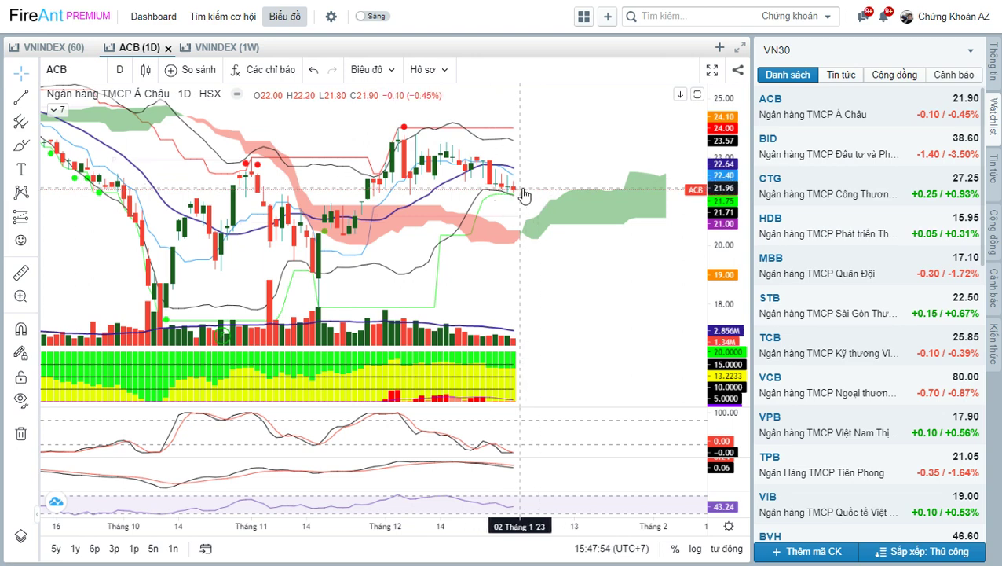
left_click_drag(527, 176, 497, 199)
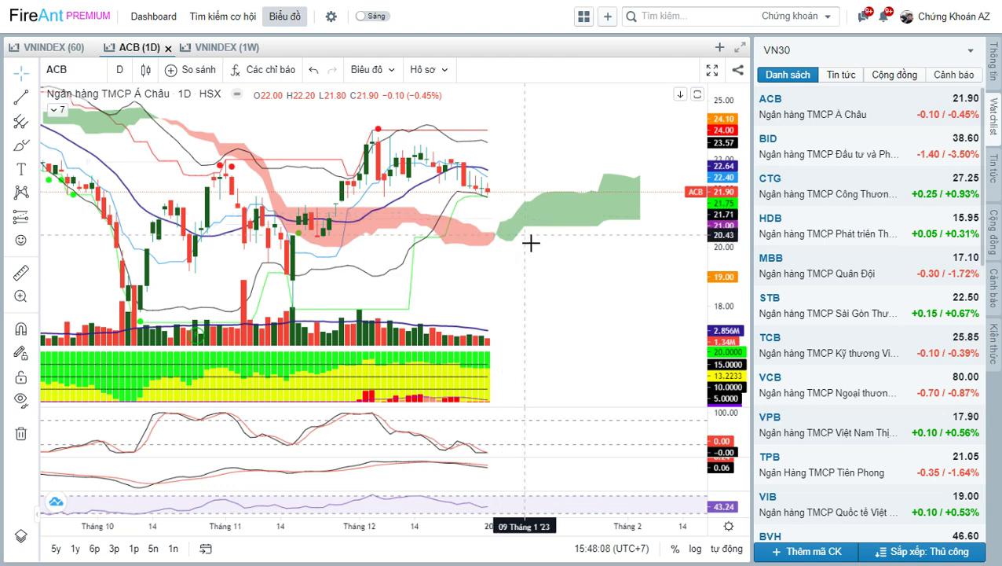
scroll(534, 233, "up", 2)
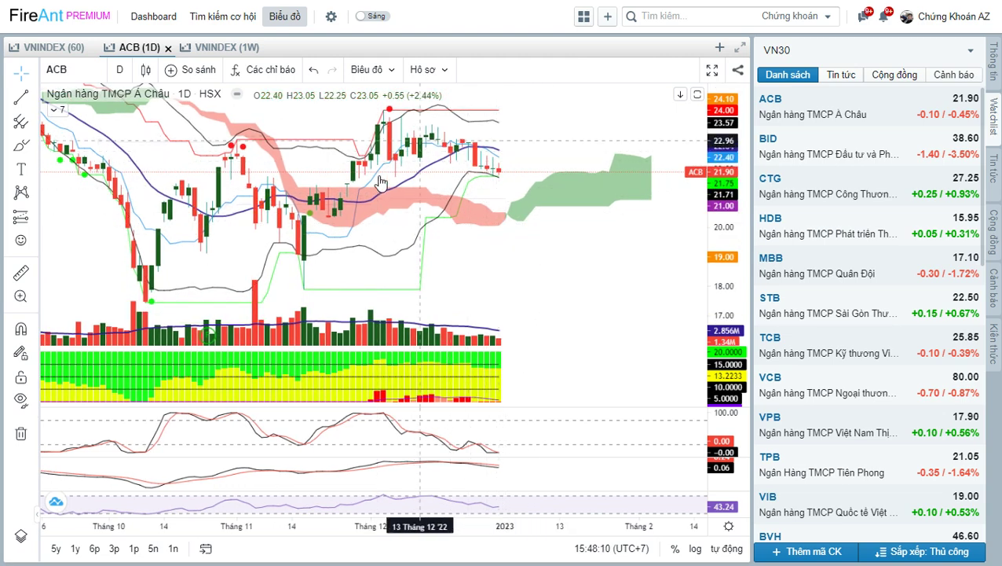
Step: Draw a rising trend line on ACB's chart from the October low to about 21.33 on 12 January 2023
left_click(14, 97)
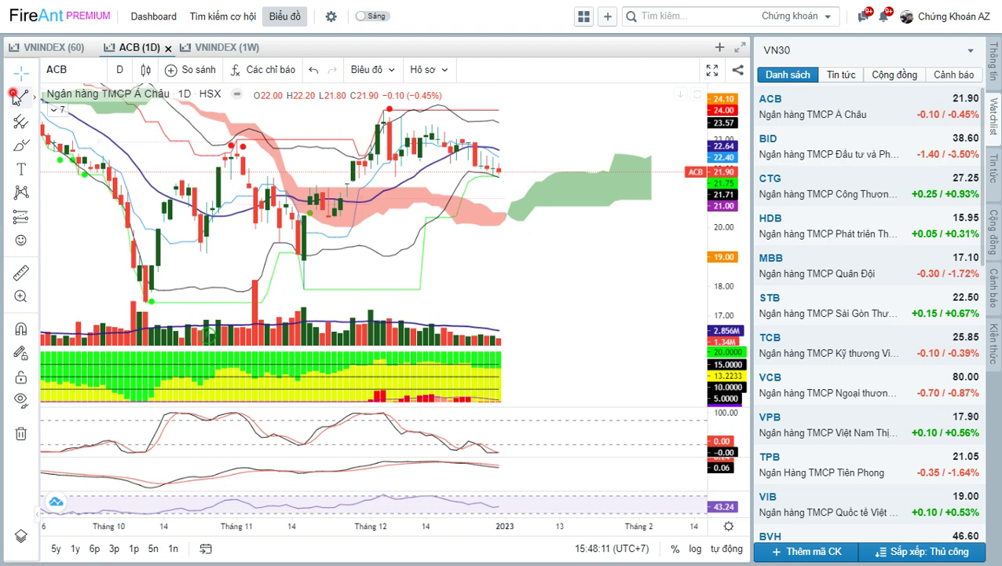
left_click(151, 303)
left_click(553, 188)
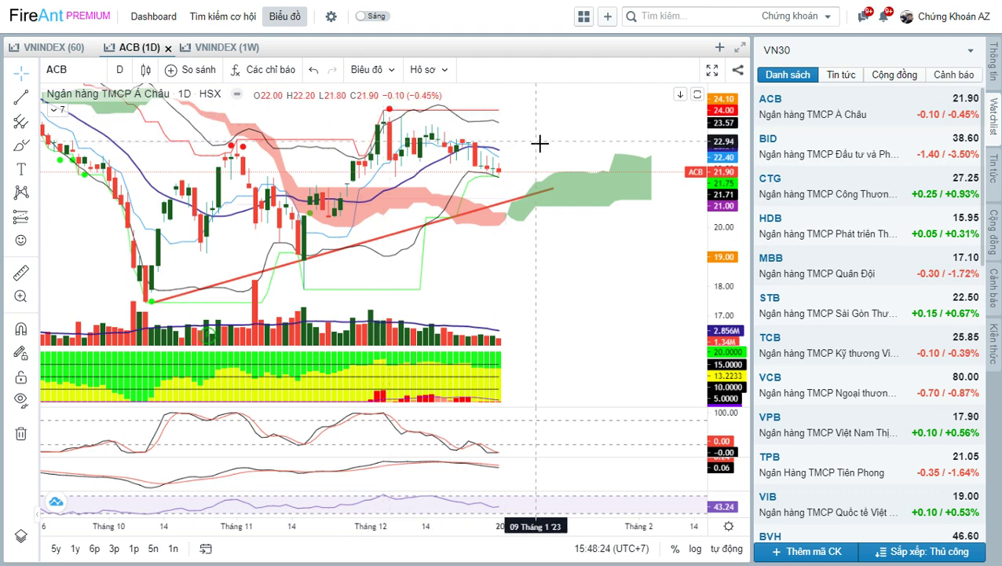
Step: Draw a thin rectangle on ACB's chart around the 21.00 level, from 24 November 2022 to mid-January 2023
left_click_drag(550, 138, 544, 164)
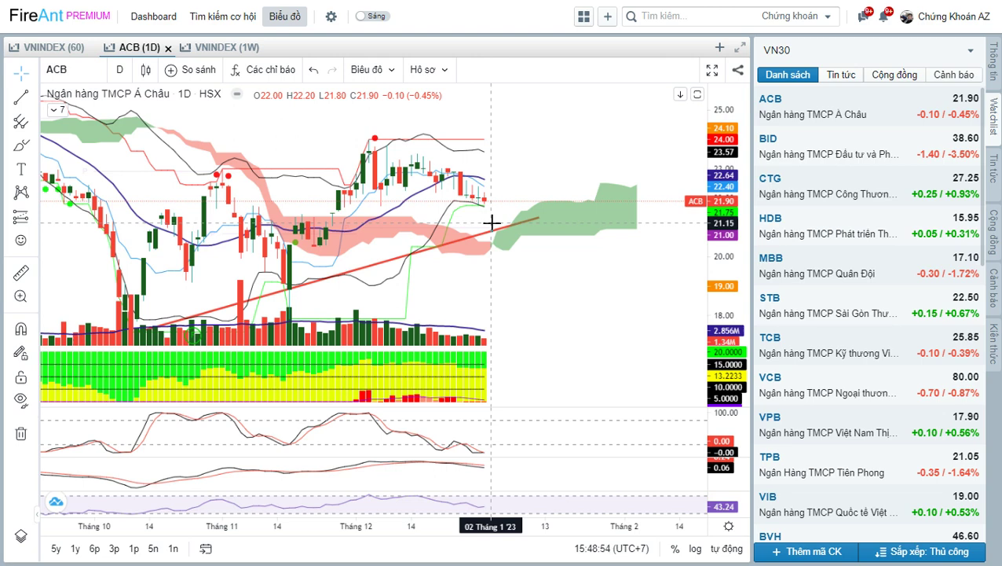
left_click_drag(556, 267, 552, 249)
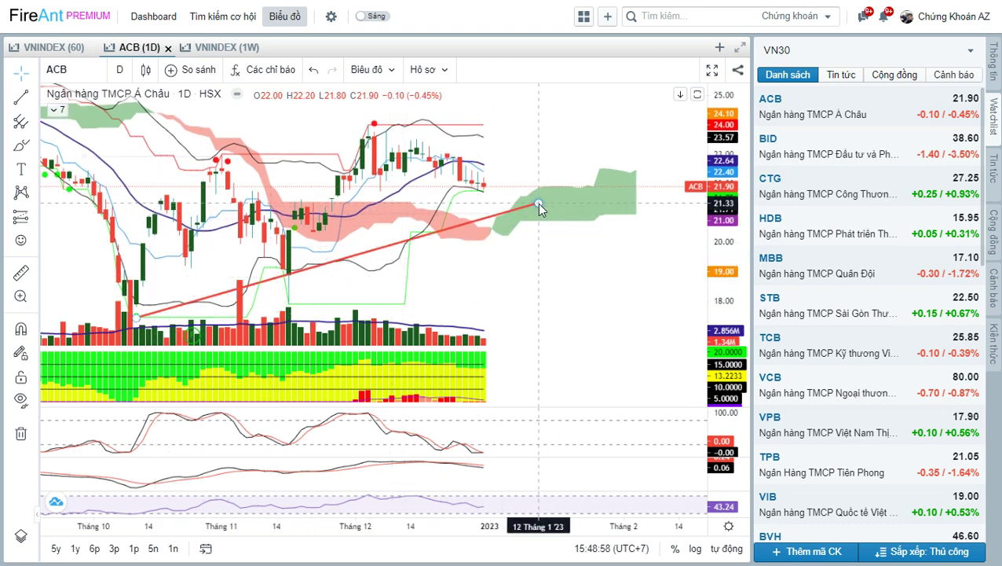
left_click(24, 145)
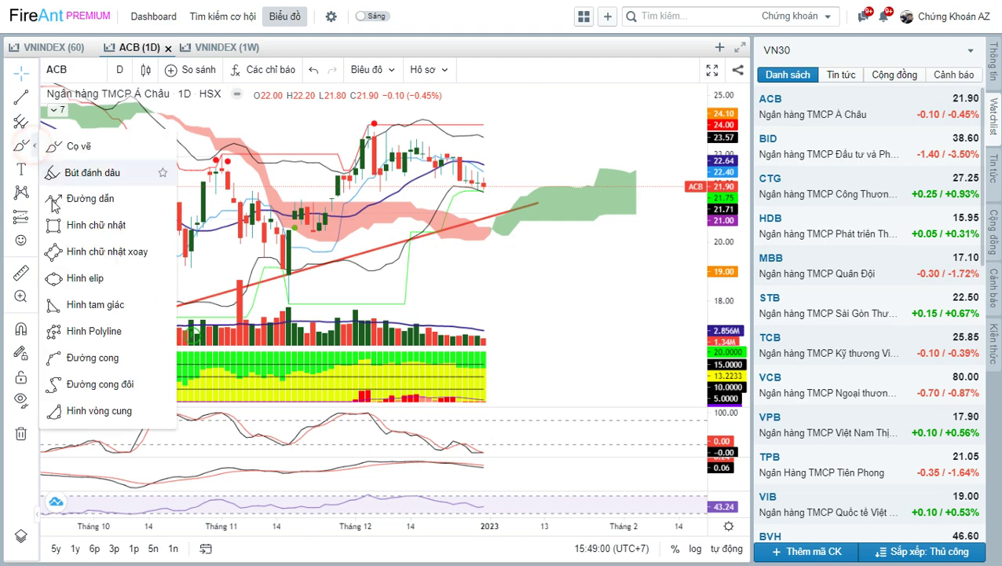
left_click(52, 225)
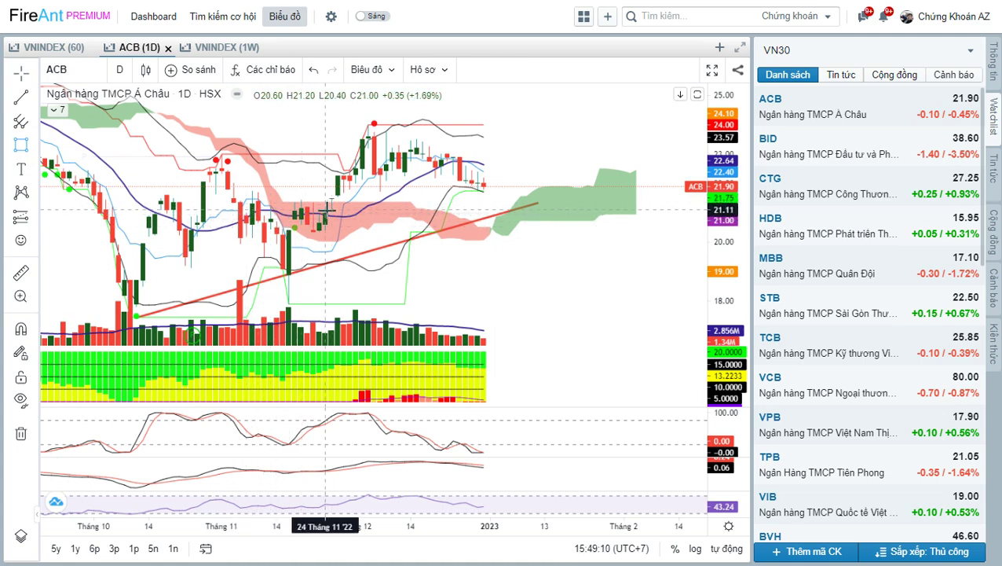
mouse_move(325, 211)
left_mouse_down()
mouse_move(577, 217)
mouse_move(546, 217)
left_mouse_up()
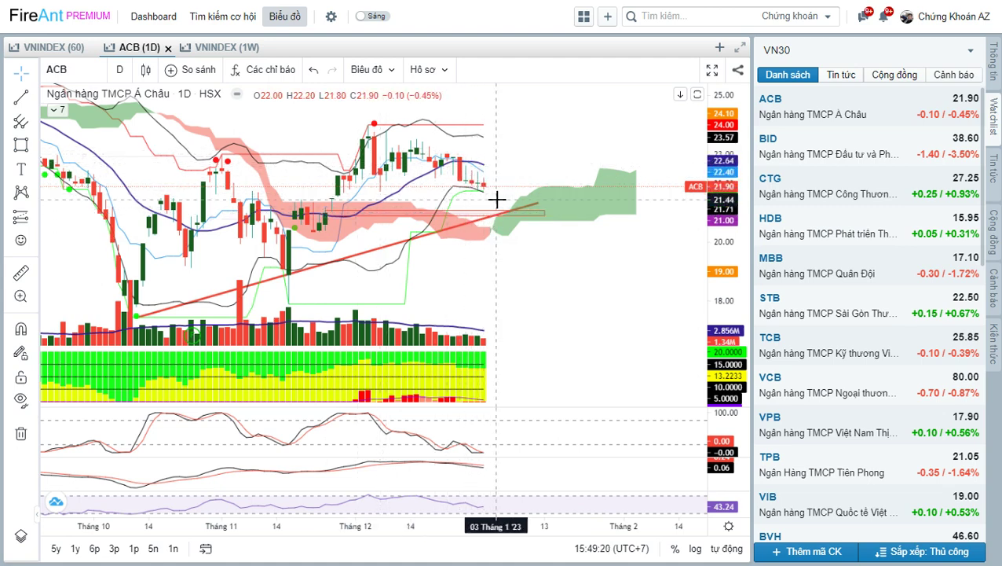
Step: Examine ACB's price against the trend line, the thin rectangle and the Ichimoku cloud at different scales
left_click_drag(548, 83, 469, 226)
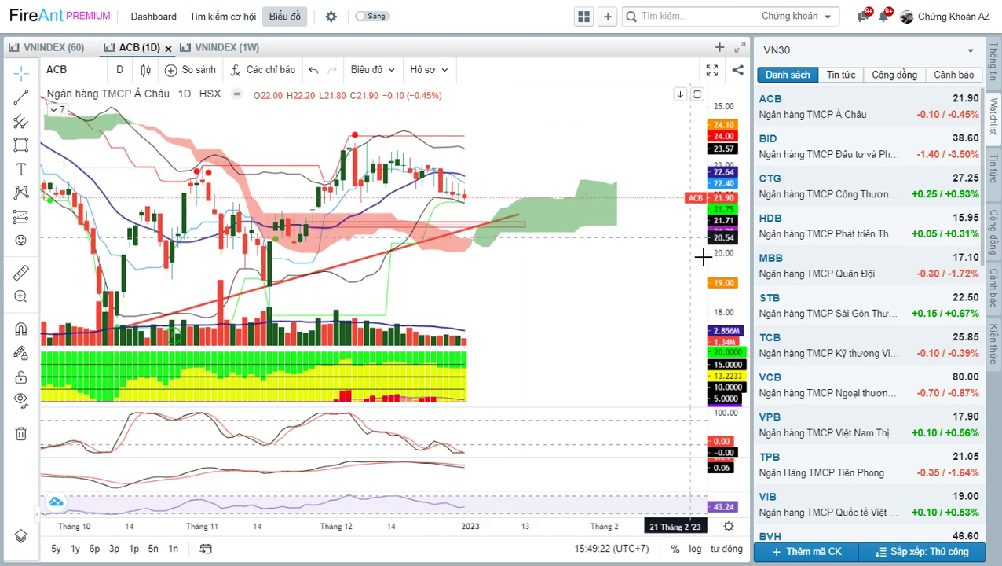
left_click_drag(727, 258, 591, 228)
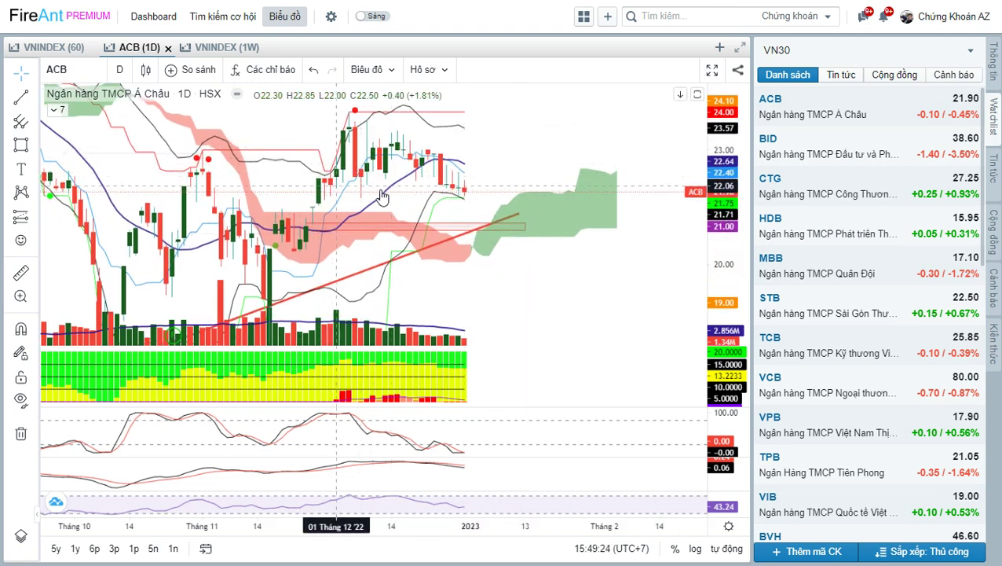
left_click(469, 228)
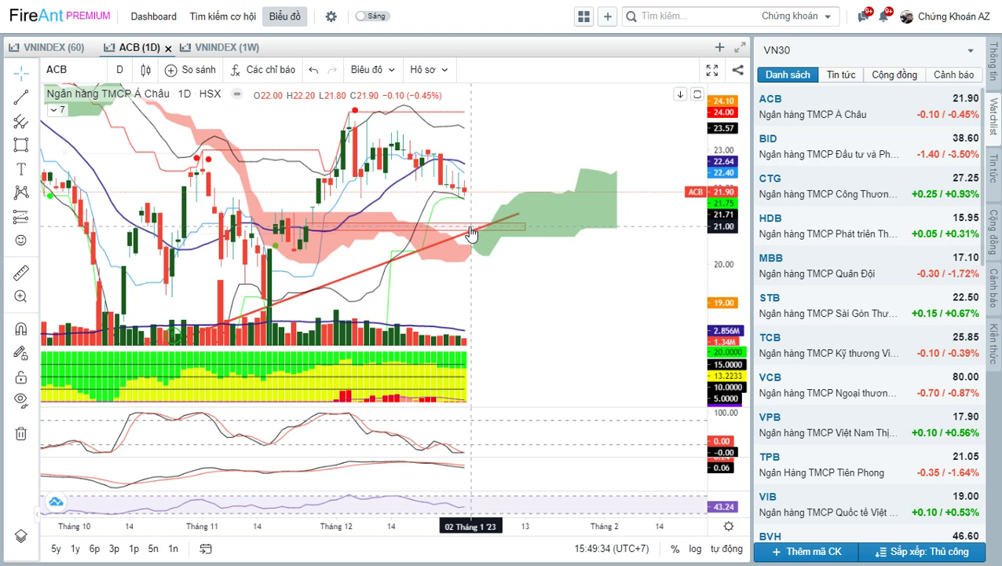
left_click_drag(489, 251, 492, 218)
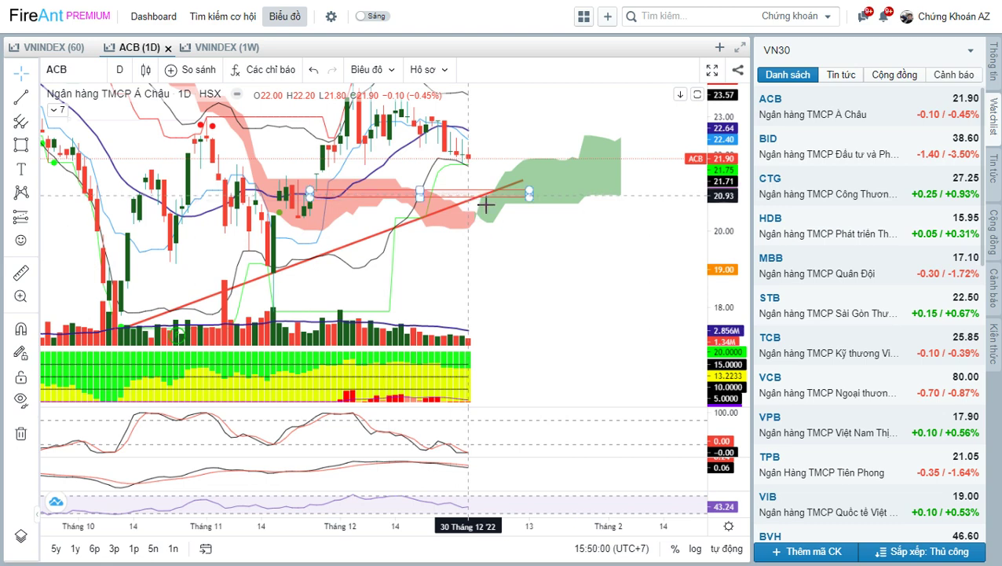
scroll(578, 248, "down", 2)
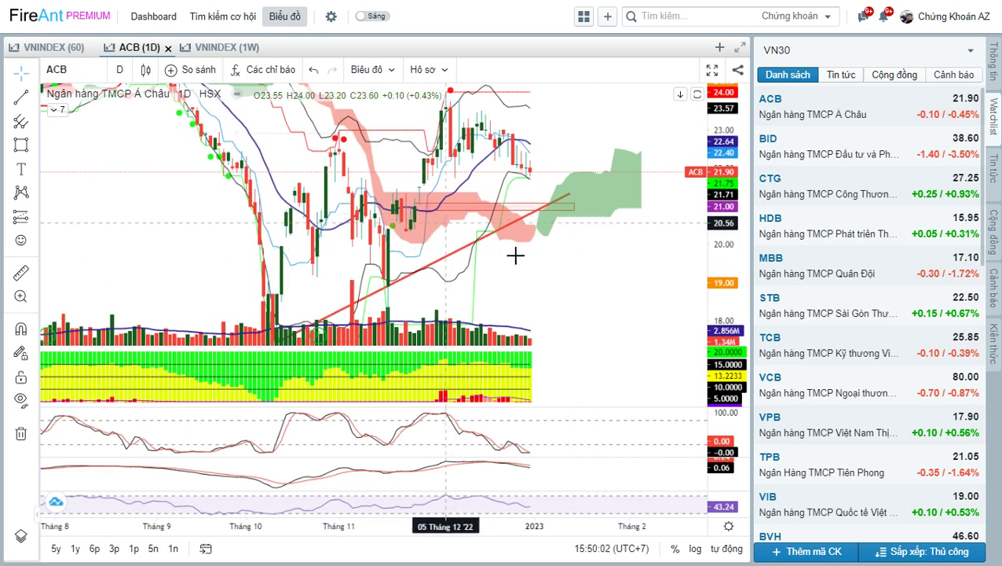
scroll(565, 271, "up", 2)
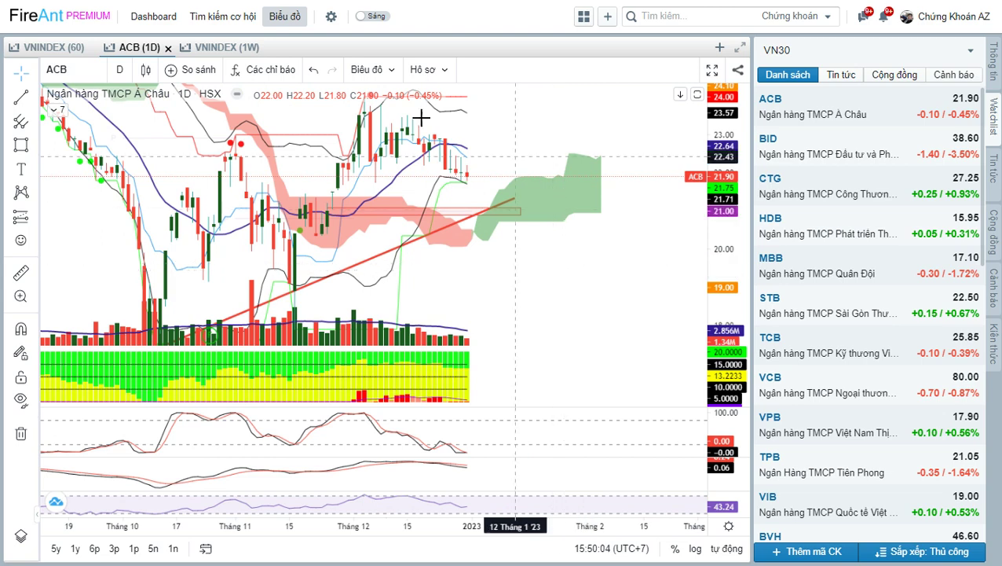
left_click_drag(491, 118, 491, 134)
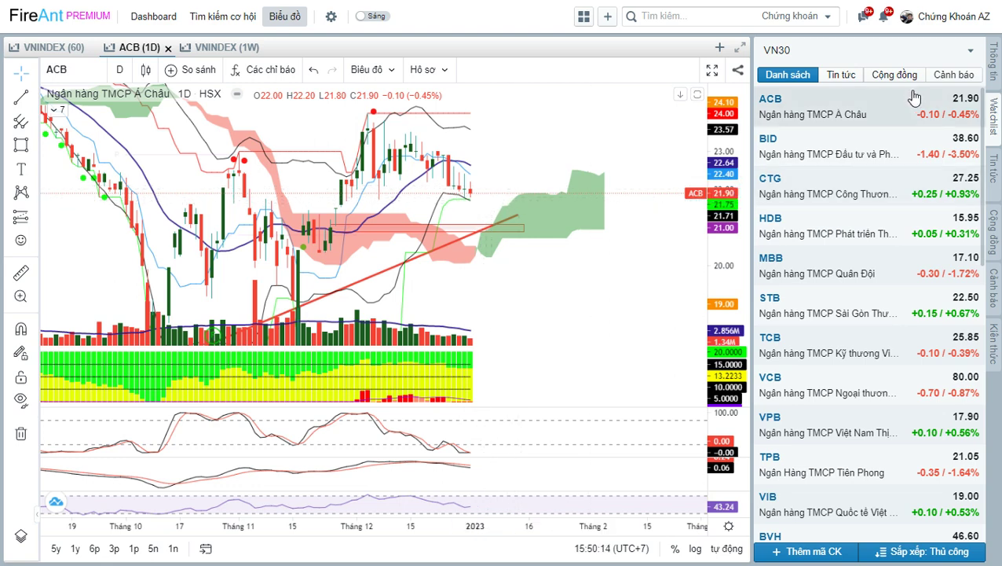
Step: Open BID's daily chart from the VN30 watchlist and bring the recent candles and the Ichimoku cloud into view
left_click(853, 157)
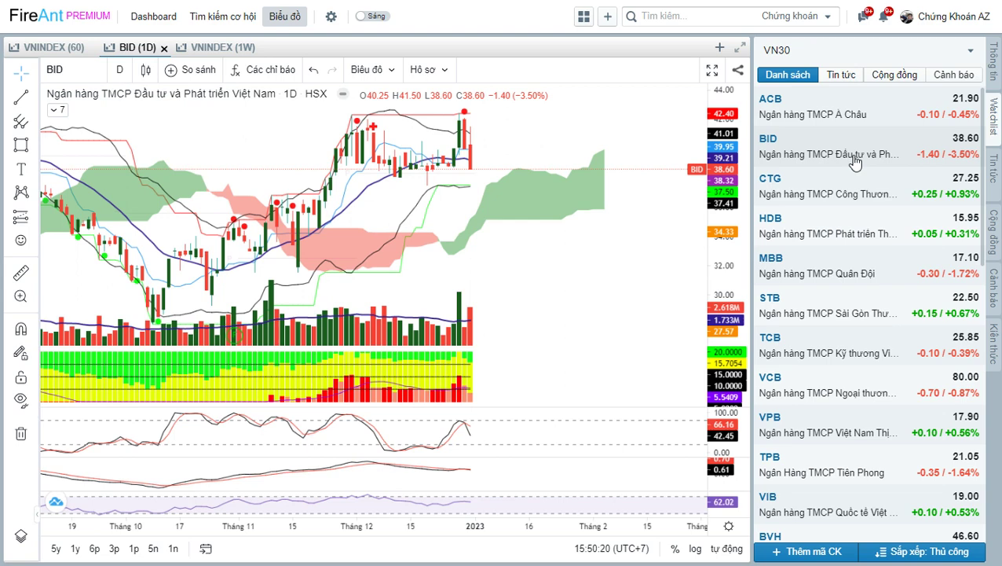
scroll(667, 215, "down", 3)
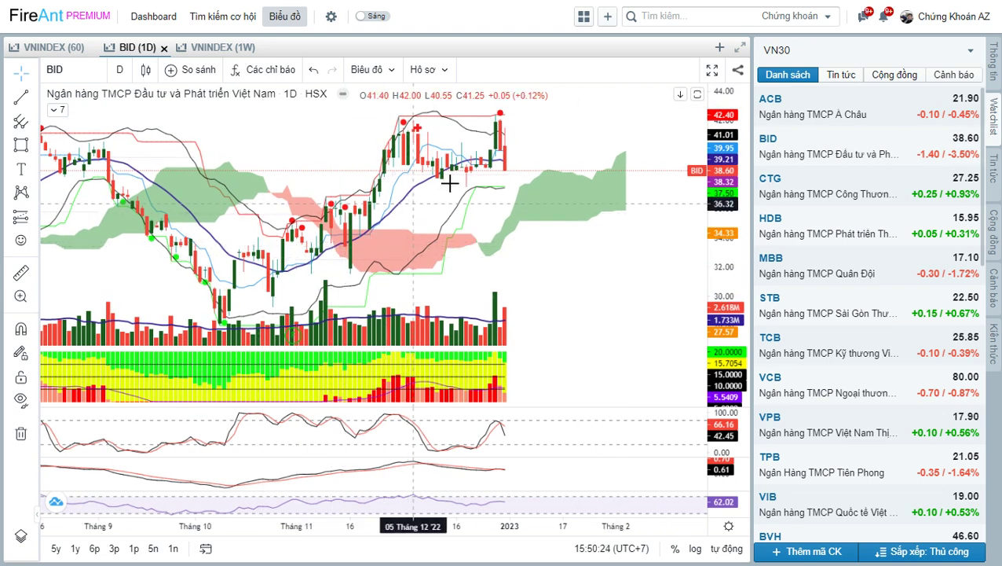
left_click_drag(559, 217, 535, 227)
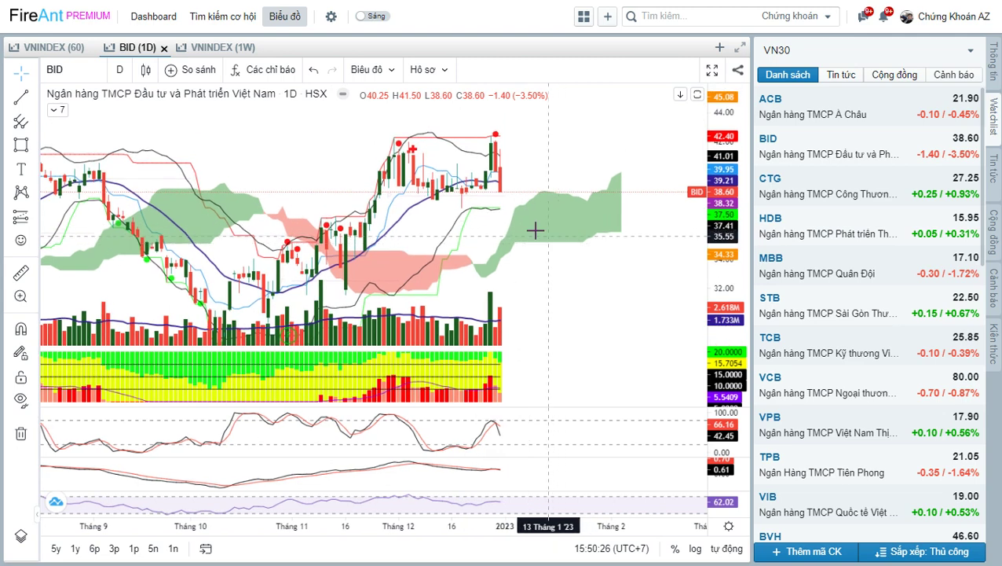
Step: Draw a horizontal support line on BID's chart at about 38.36, from 30 November 2022 to 10 January 2023
left_click(21, 96)
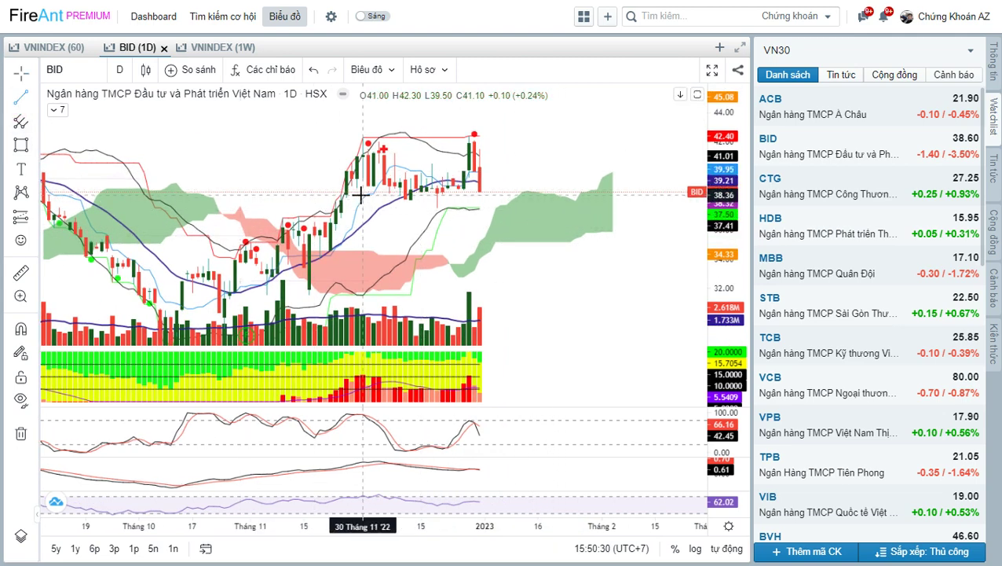
left_click(362, 195)
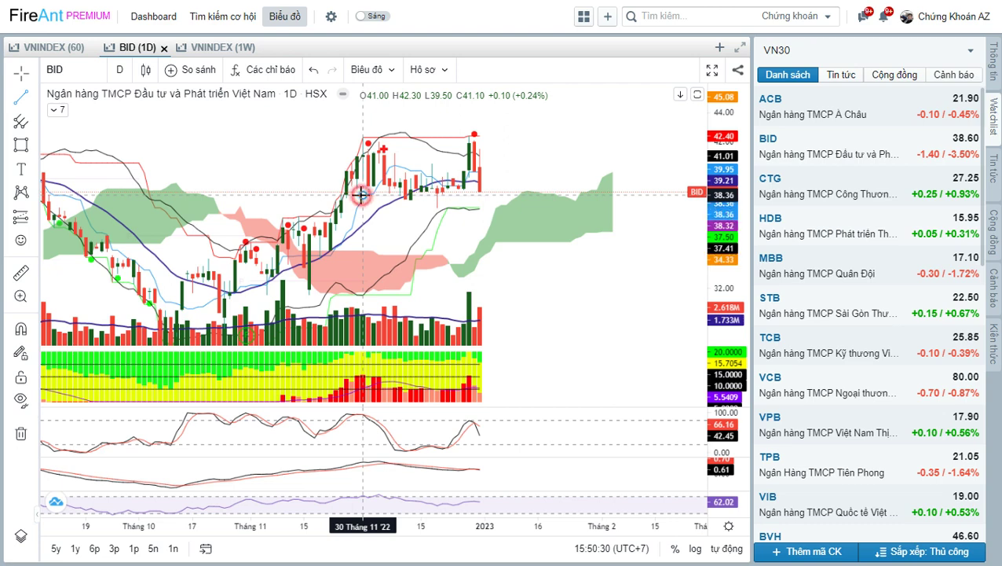
left_click(506, 194)
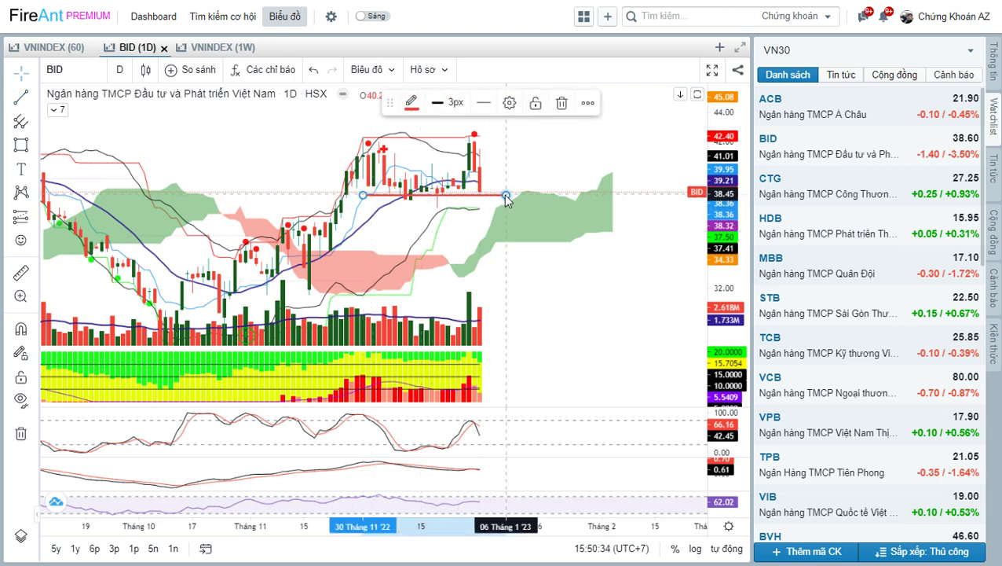
left_click_drag(505, 195, 516, 195)
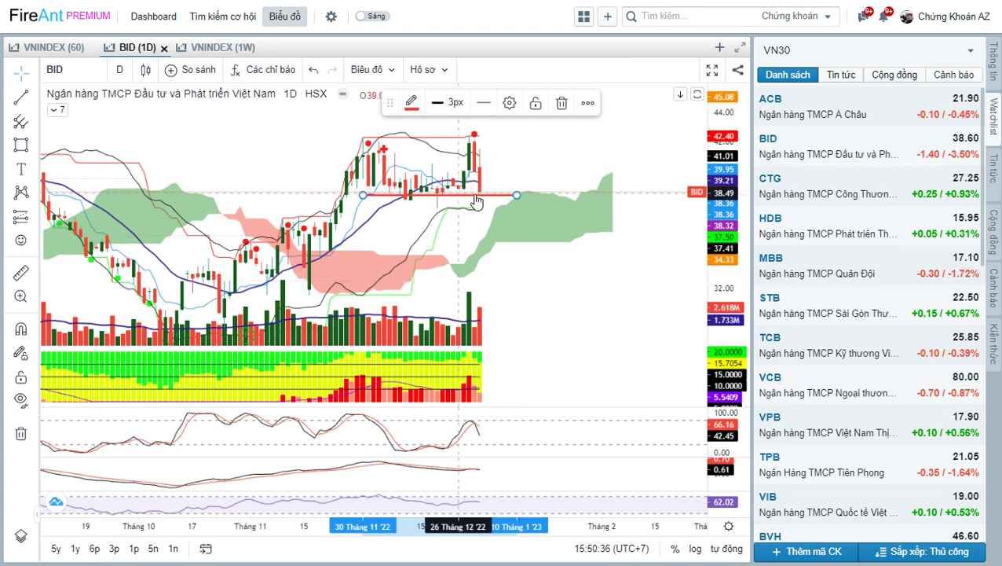
scroll(472, 189, "up", 5)
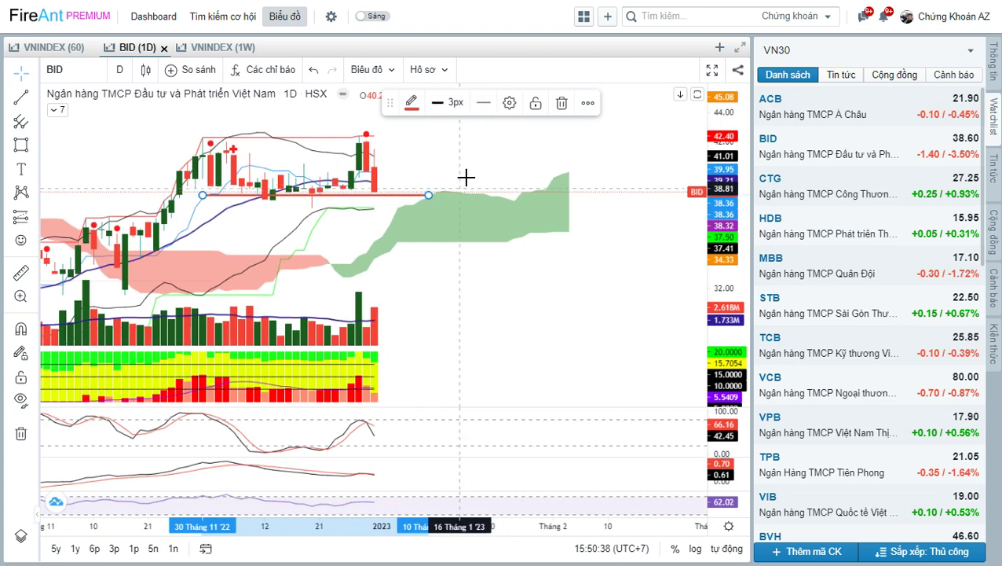
left_click(462, 169)
Step: Examine BID's recent candles against the horizontal support line, the moving averages and the Ichimoku cloud at different scales
scroll(612, 193, "up", 5)
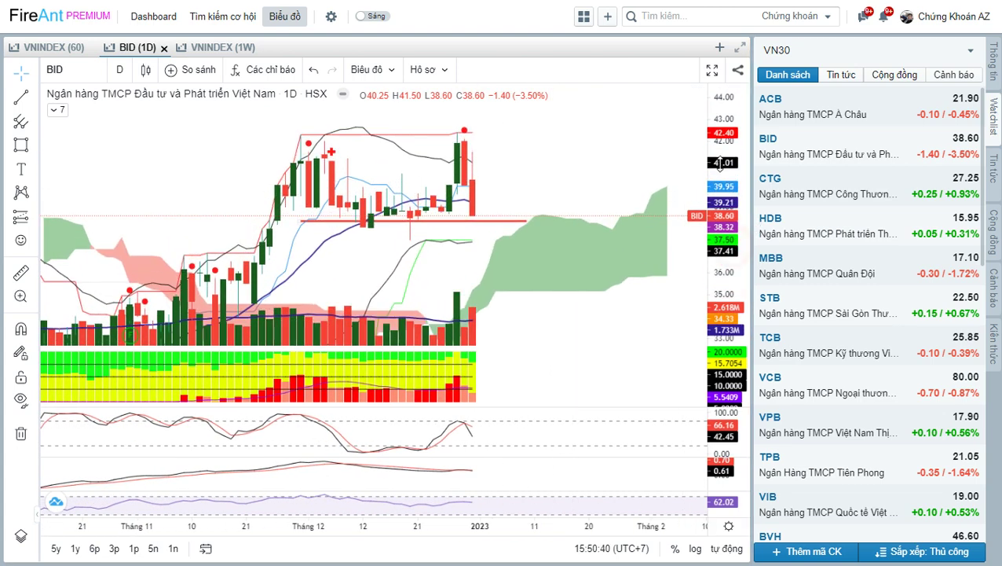
left_click_drag(500, 174, 544, 176)
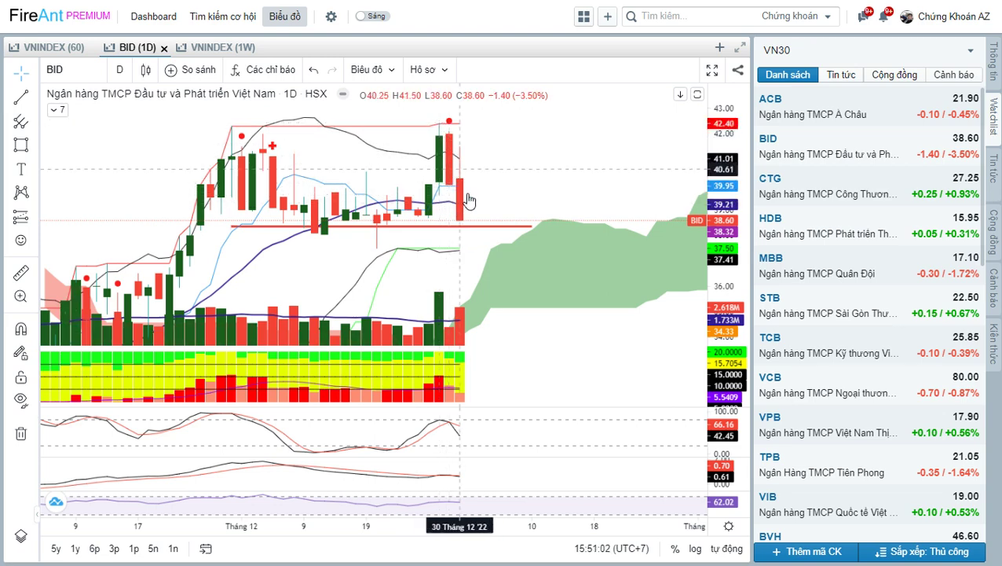
scroll(512, 167, "down", 2)
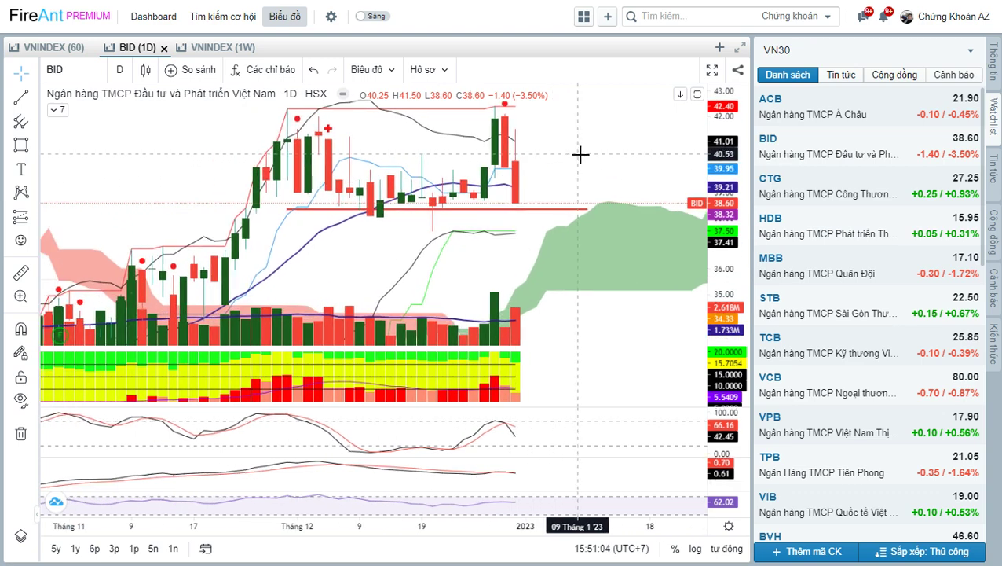
left_click(554, 209)
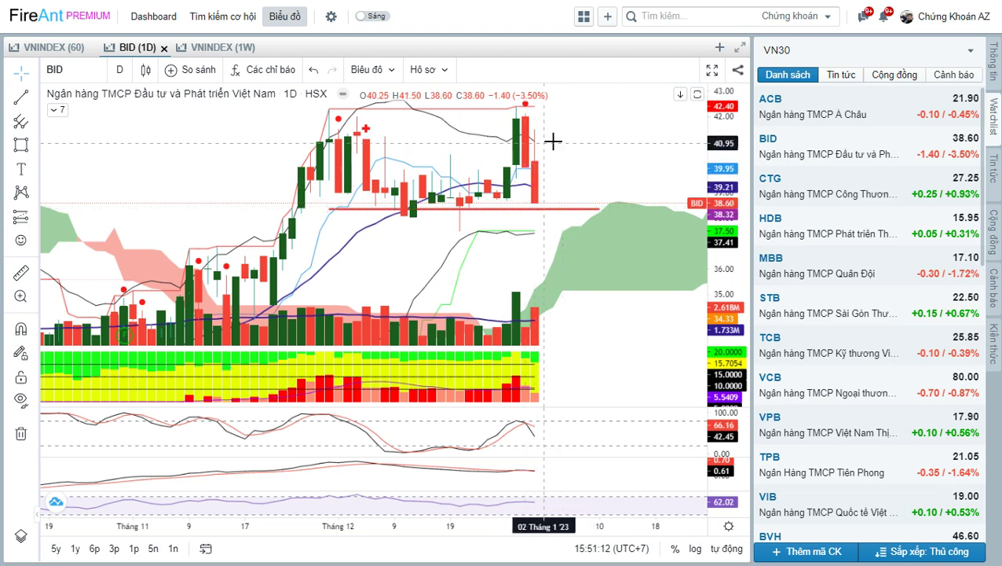
left_click_drag(577, 180, 506, 201)
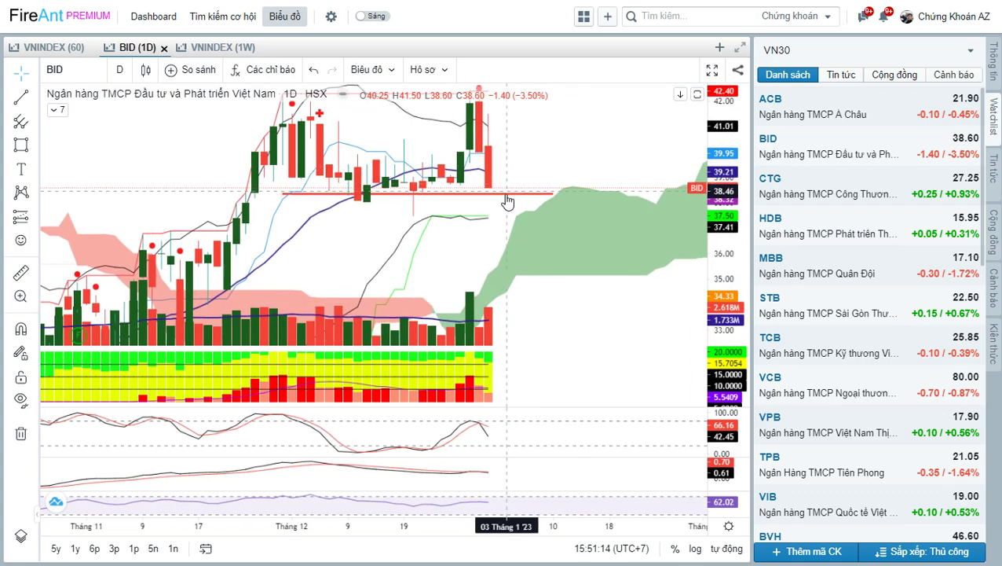
scroll(510, 217, "down", 2)
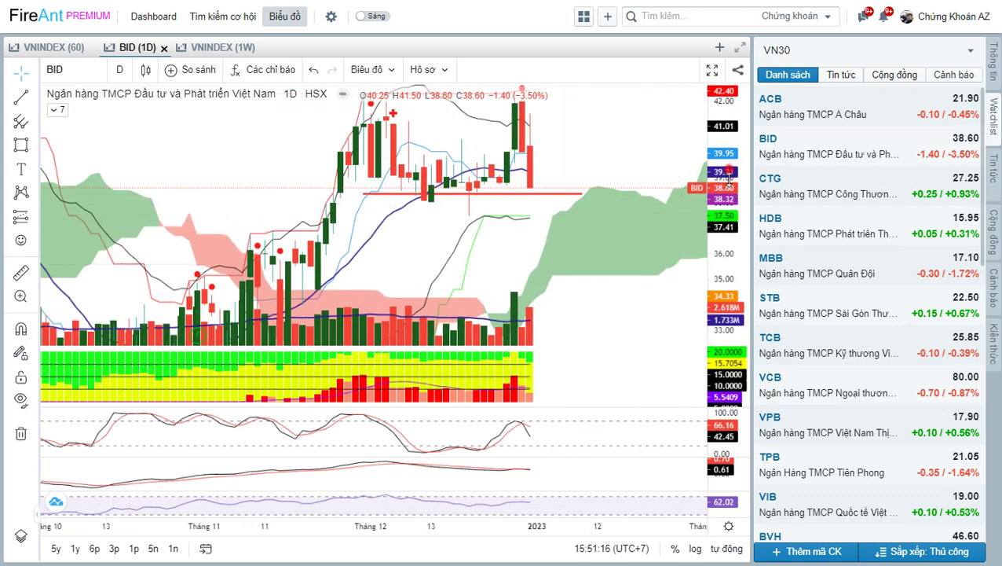
scroll(658, 224, "down", 2)
scroll(658, 224, "down", 2)
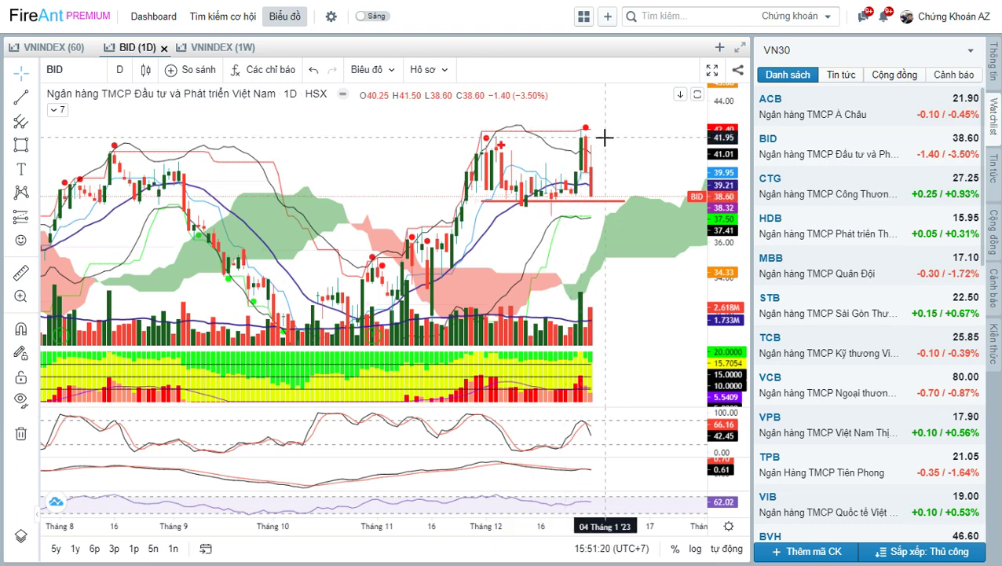
left_click_drag(636, 153, 583, 124)
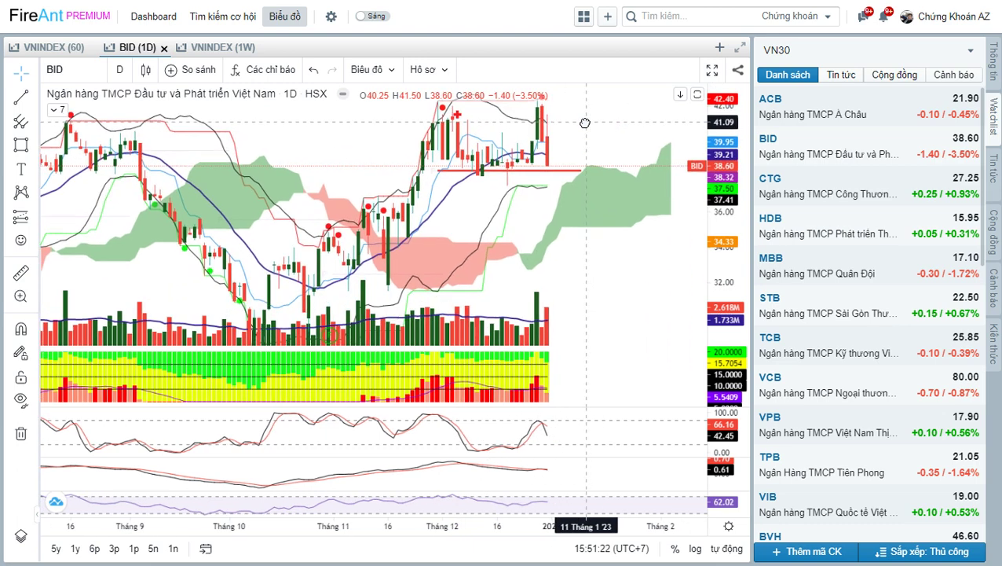
left_click(558, 170)
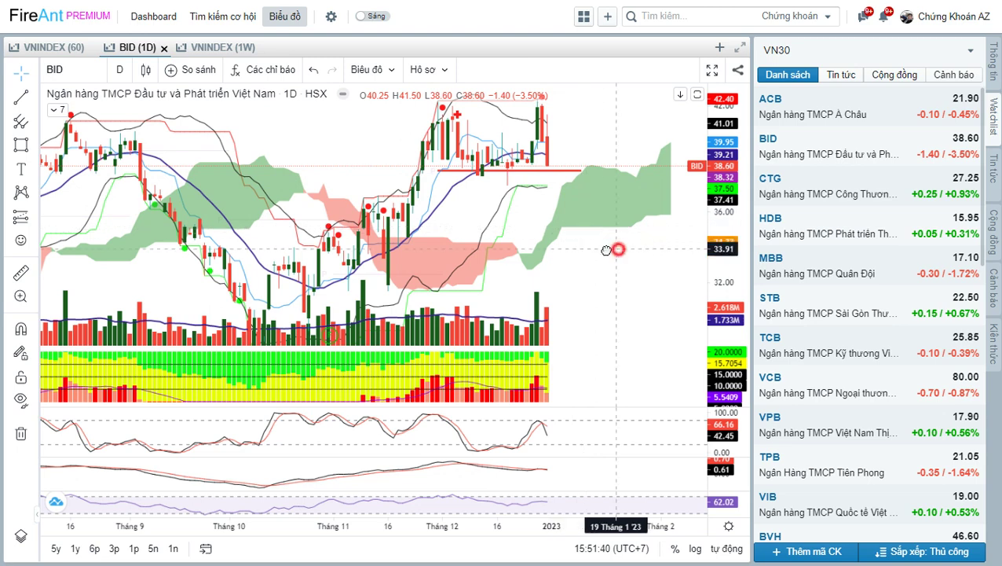
left_click_drag(620, 246, 589, 248)
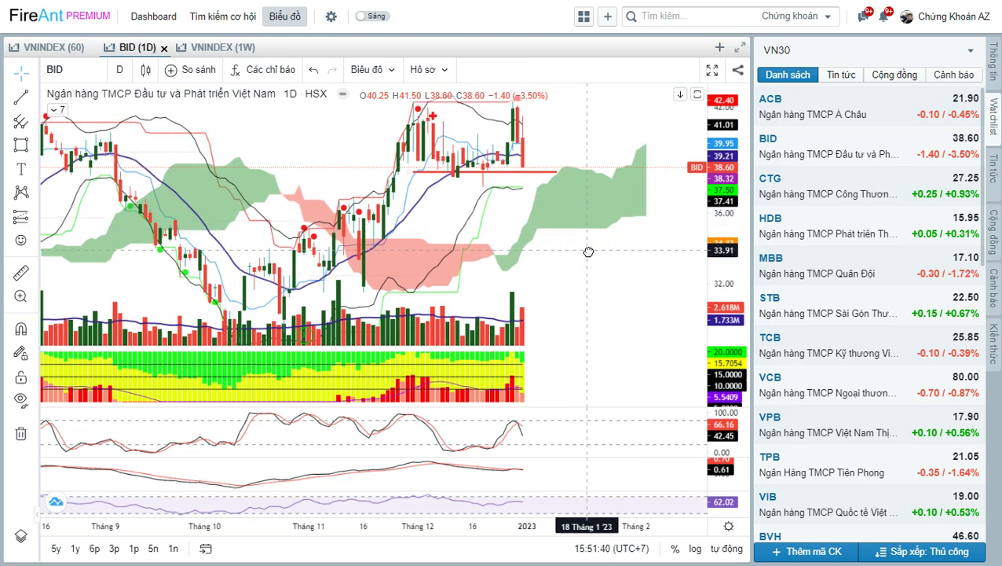
left_click(534, 173)
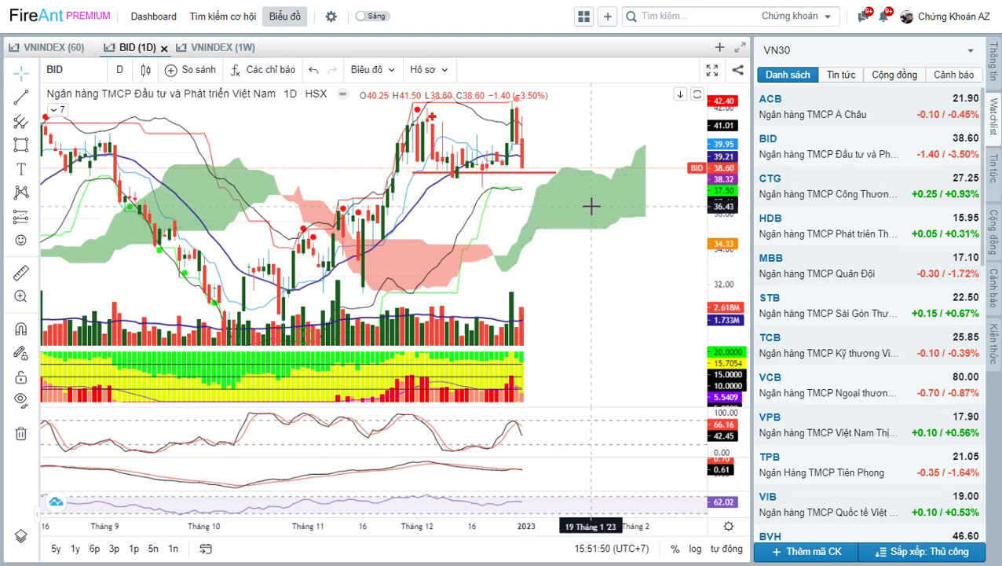
left_click_drag(597, 138, 599, 151)
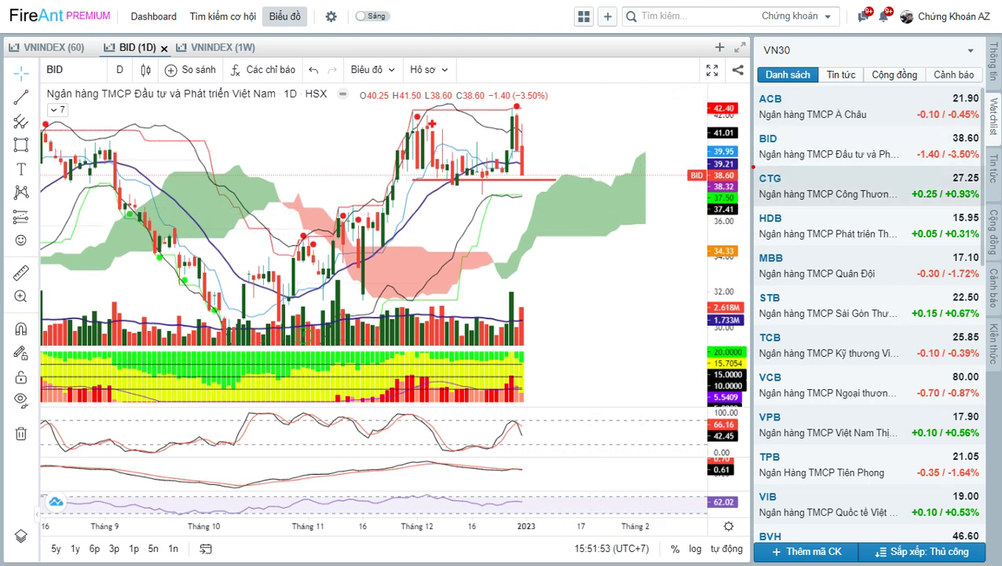
Step: Open CTG's daily chart from the VN30 watchlist and position its recent candles for review
mouse_move(753, 167)
left_mouse_down()
mouse_move(805, 183)
mouse_move(996, 199)
mouse_move(990, 207)
left_mouse_up()
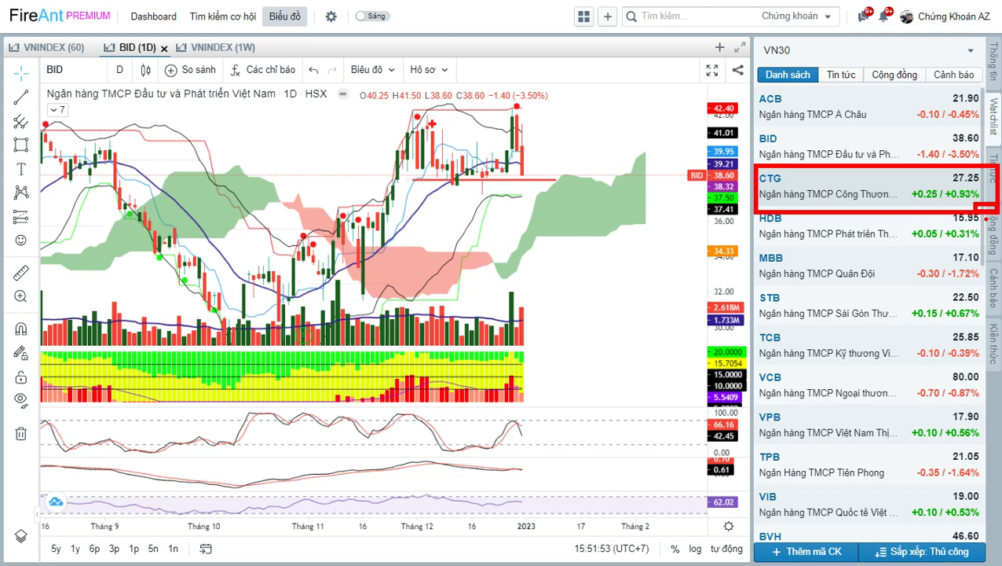
key("Escape")
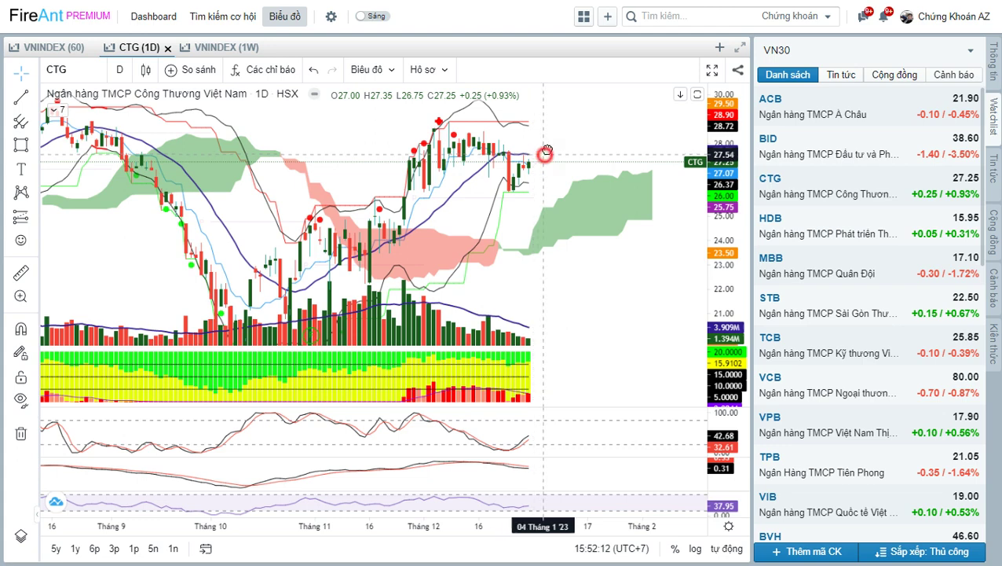
mouse_move(542, 145)
left_mouse_down()
mouse_move(553, 126)
mouse_move(542, 161)
left_mouse_up()
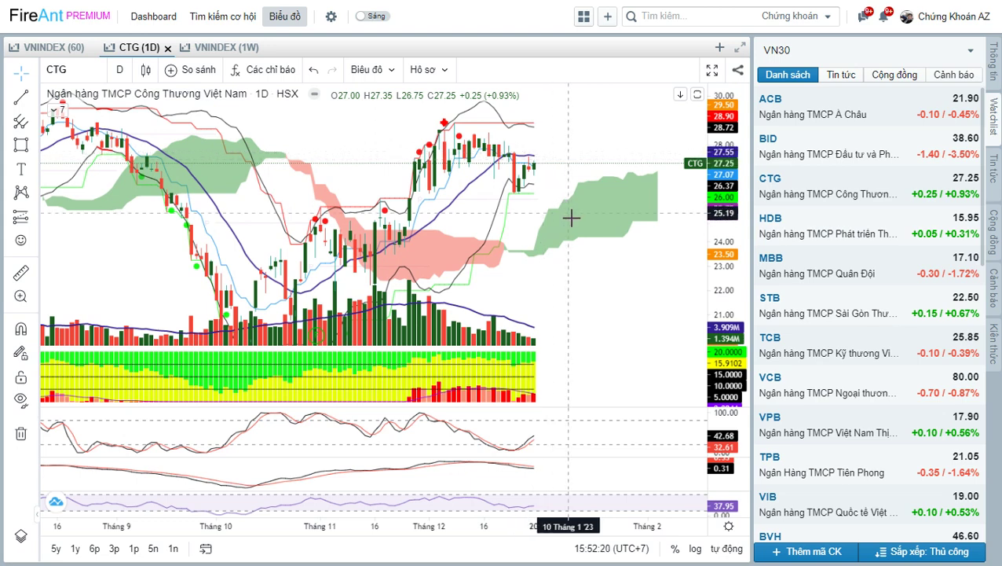
Step: Draw a thin rectangle on CTG's chart between about 25.43 and 25.71, from 1 November 2022 to about 19 January 2023
left_click(20, 146)
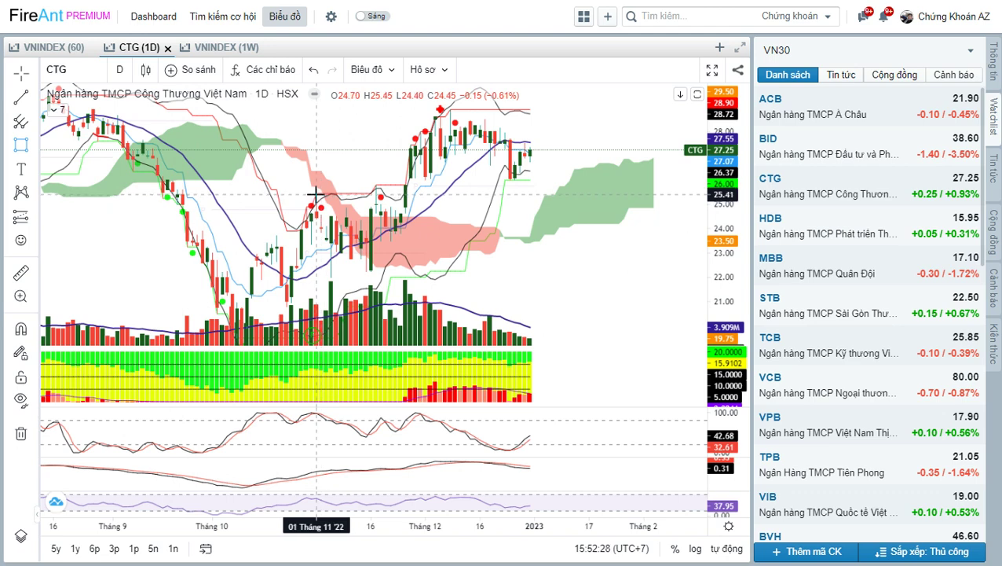
left_click_drag(314, 193, 599, 189)
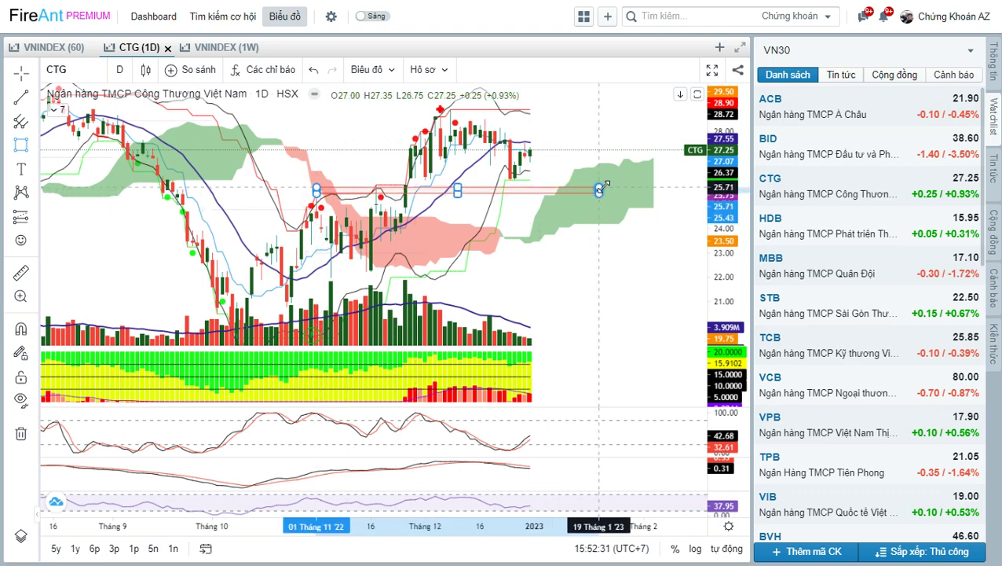
left_click(623, 237)
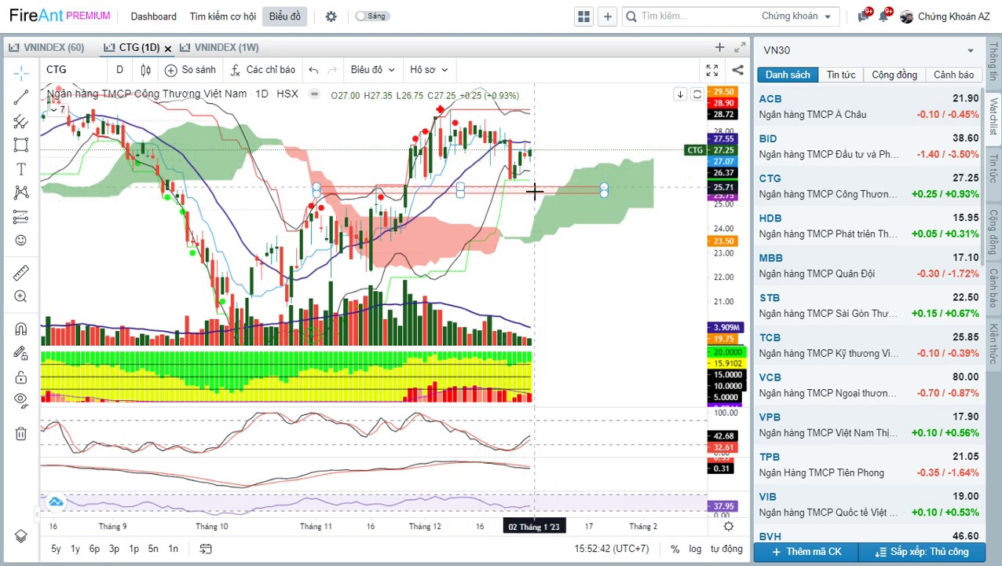
left_click_drag(548, 173, 527, 184)
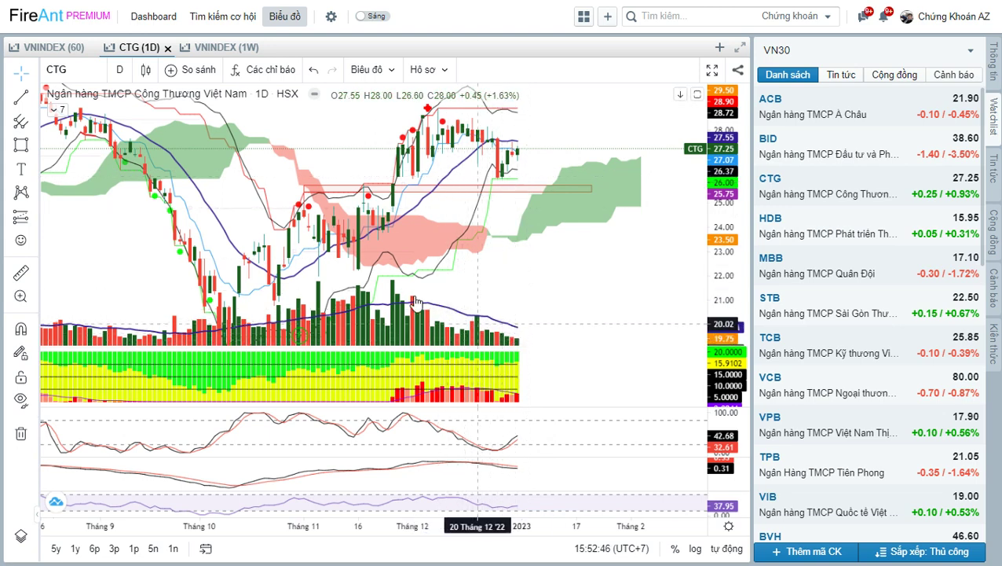
left_click(556, 190)
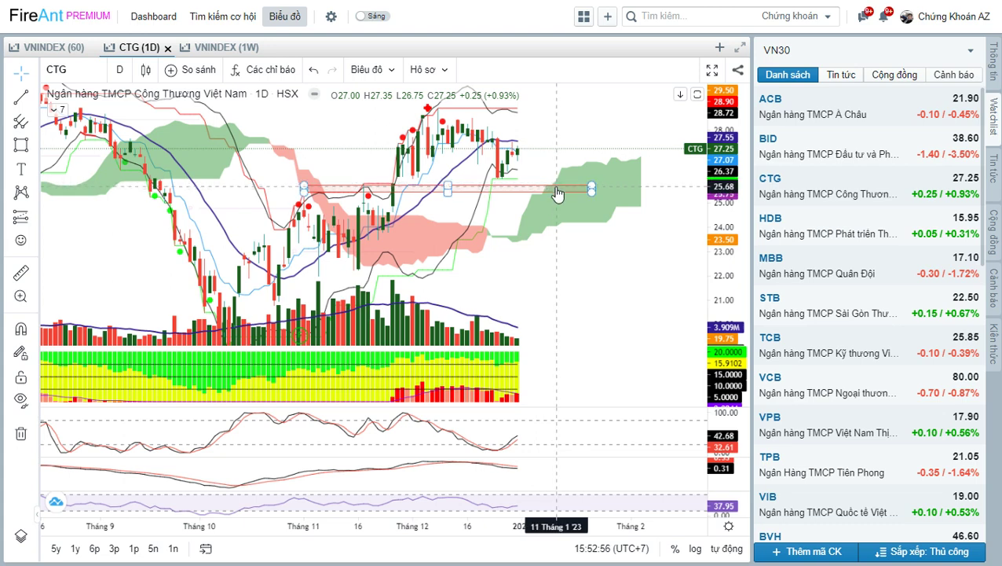
left_click(554, 139)
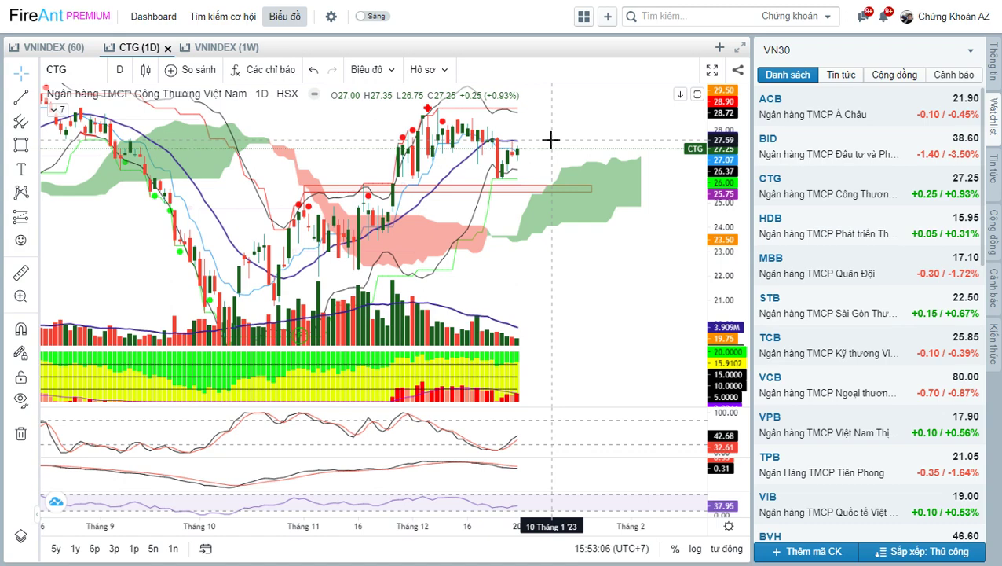
left_click_drag(575, 269, 599, 246)
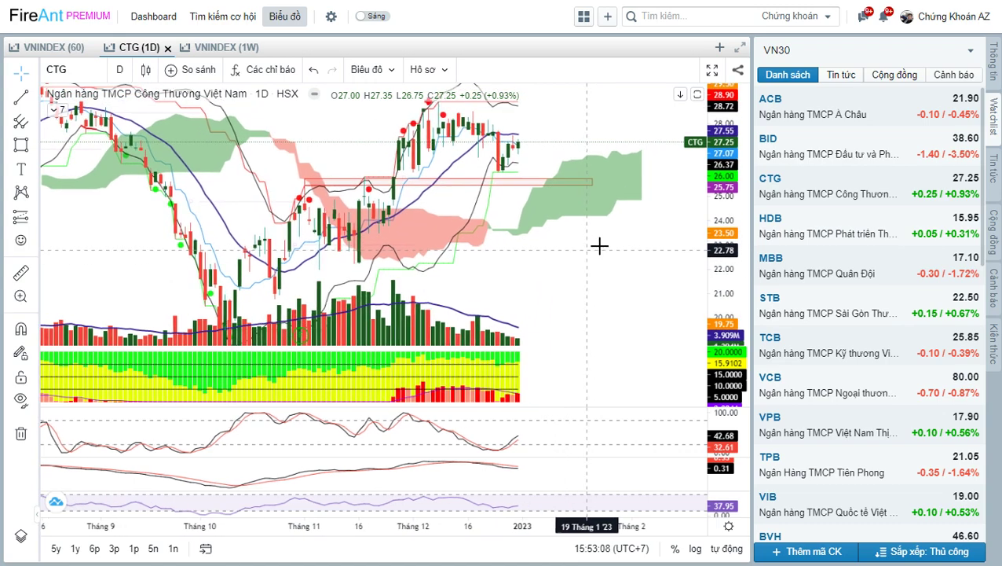
Step: Open HDB's daily chart from the VN30 watchlist and stretch its price scale to enlarge the recent candles
left_click(821, 233)
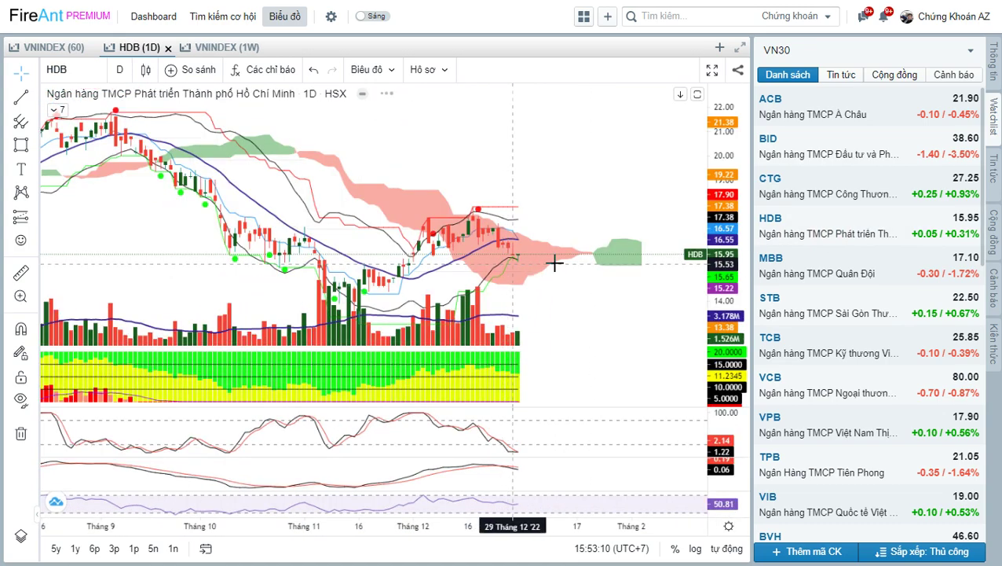
left_click_drag(676, 293, 620, 253)
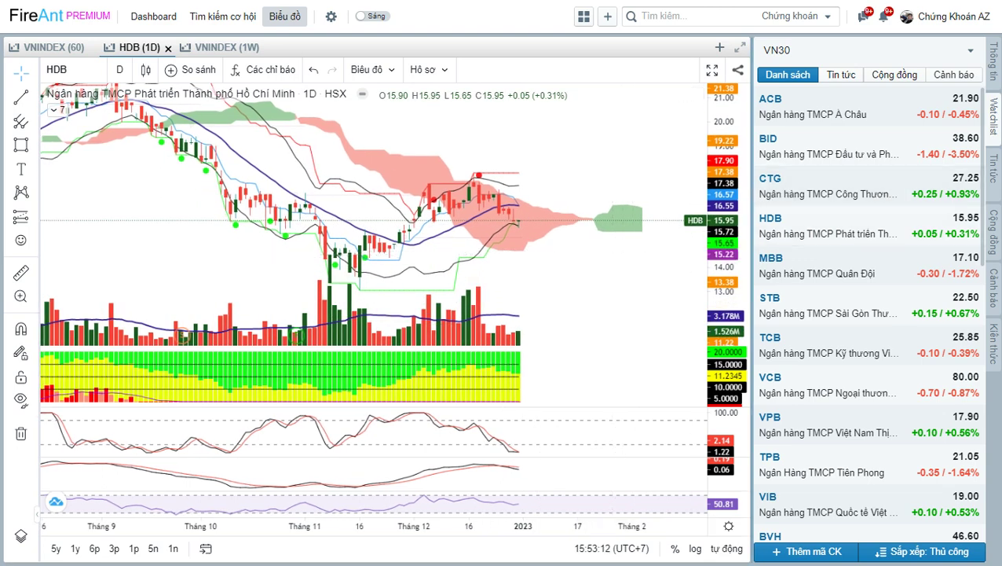
left_click_drag(754, 206, 970, 239)
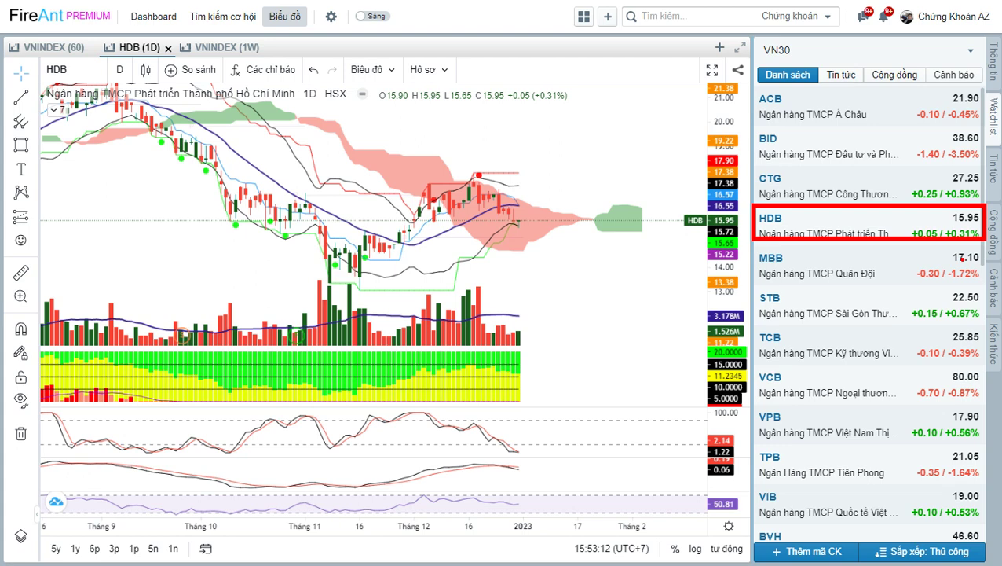
key("Escape")
left_click_drag(571, 256, 729, 242)
left_click_drag(610, 253, 606, 257)
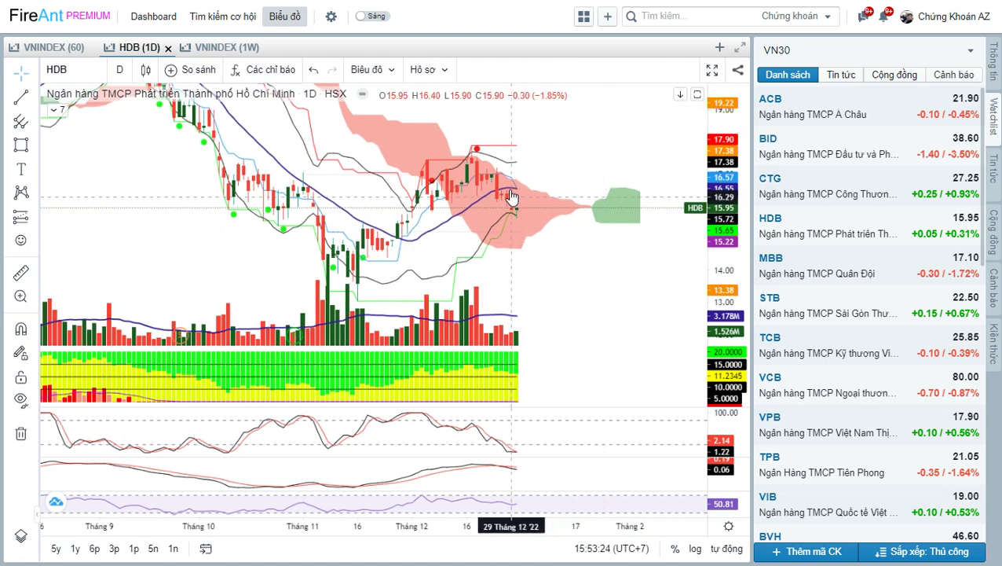
Step: Draw a thin rectangle on HDB's chart between about 15.23 and 15.29, from 15 November 2022 to about 24 January 2023
left_click(22, 145)
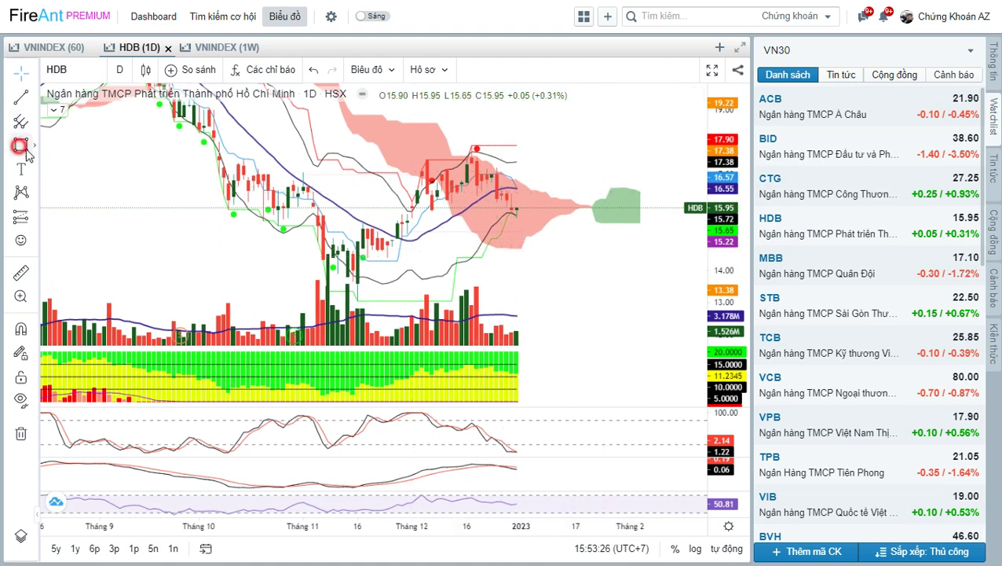
left_click(353, 232)
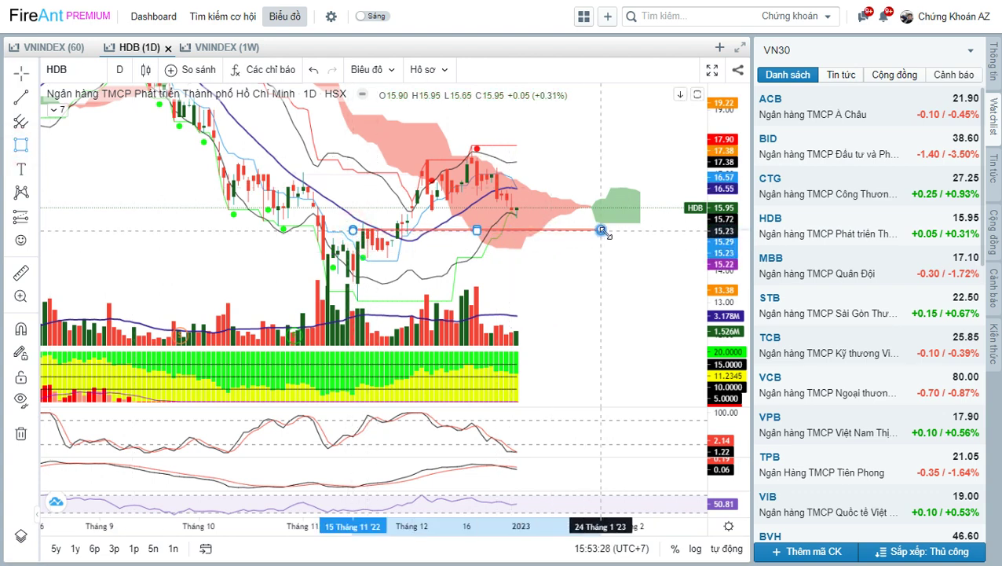
left_click(605, 232)
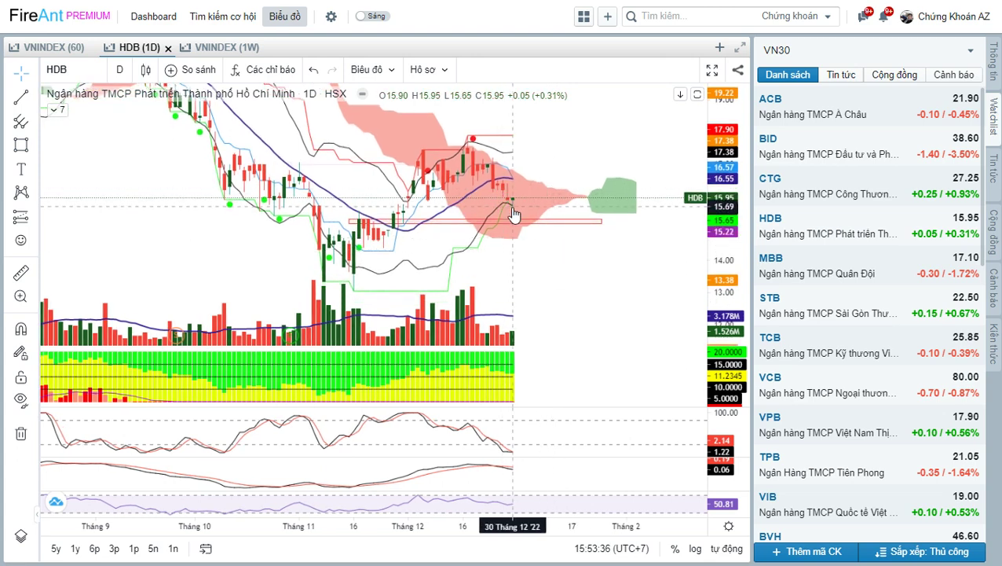
Step: Examine HDB's decline from its December high toward the support rectangle, comparing the recent candles with the moving averages and Ichimoku cloud
left_click(534, 224)
left_click(531, 227)
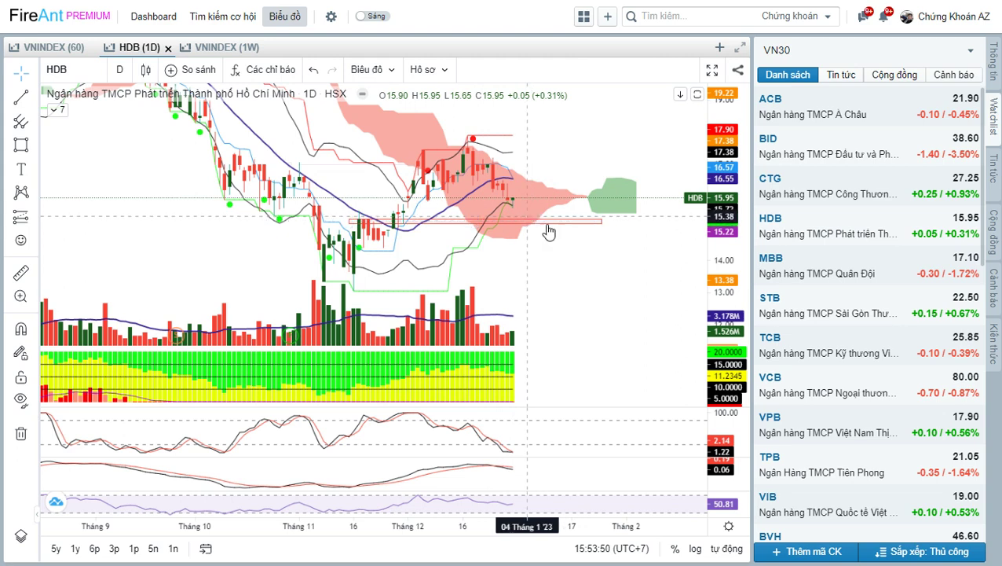
left_click_drag(578, 264, 581, 253)
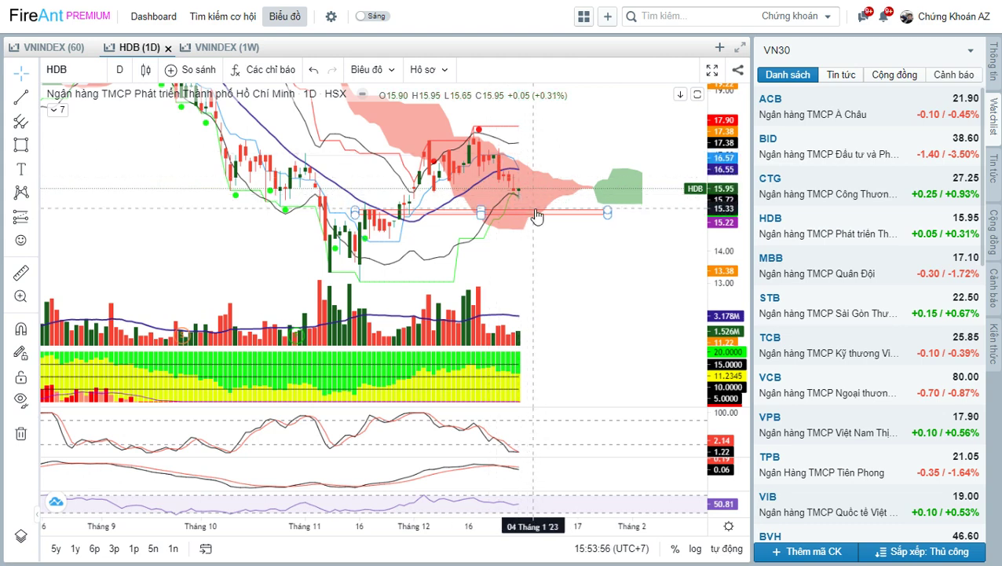
left_click_drag(548, 225, 544, 234)
left_click_drag(515, 192, 535, 226)
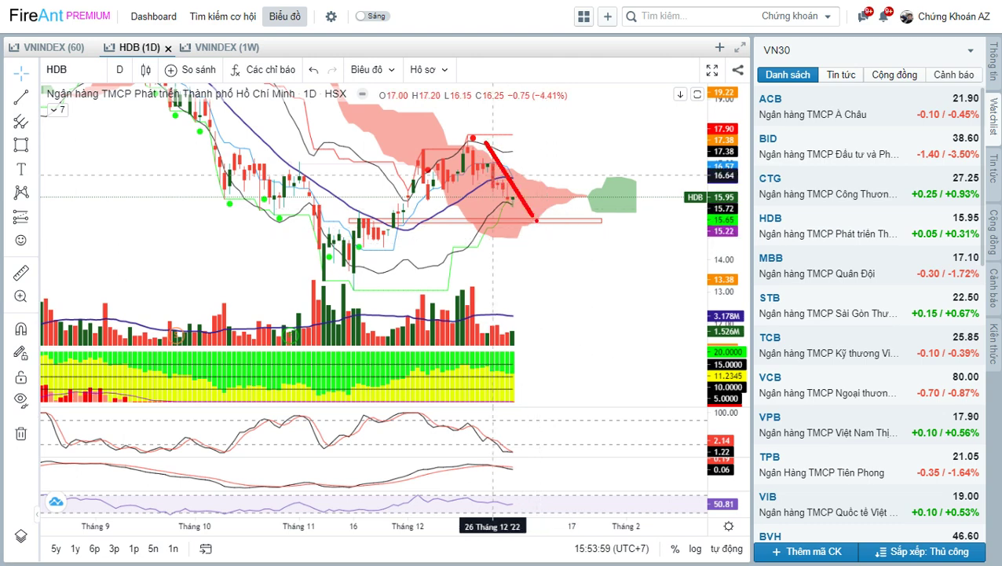
key("Delete")
left_click_drag(586, 266, 576, 272)
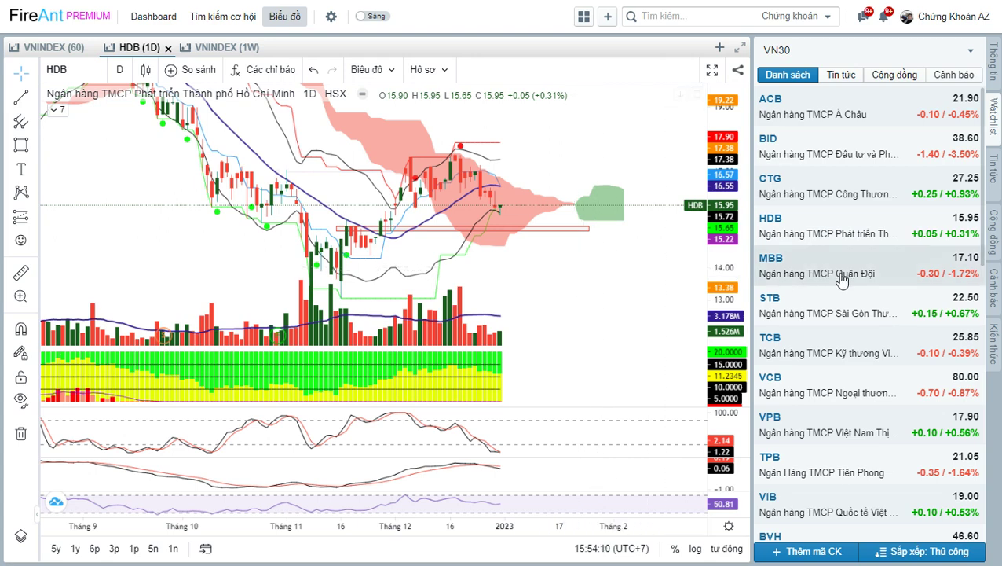
Step: Open MBB's daily chart from the VN30 watchlist and position its recent candles for review
mouse_move(751, 245)
left_mouse_down()
mouse_move(872, 275)
mouse_move(985, 286)
left_mouse_up()
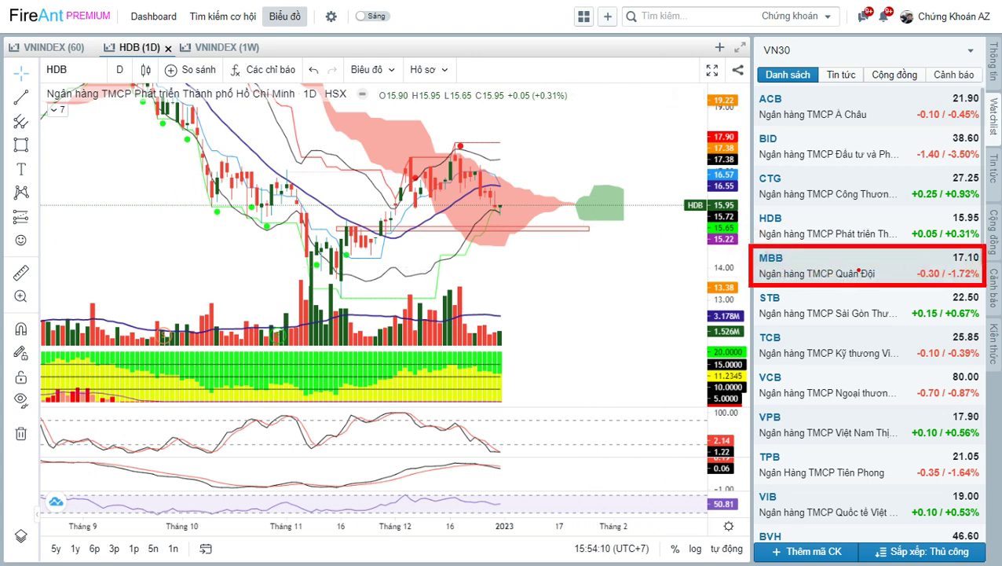
left_click(860, 274)
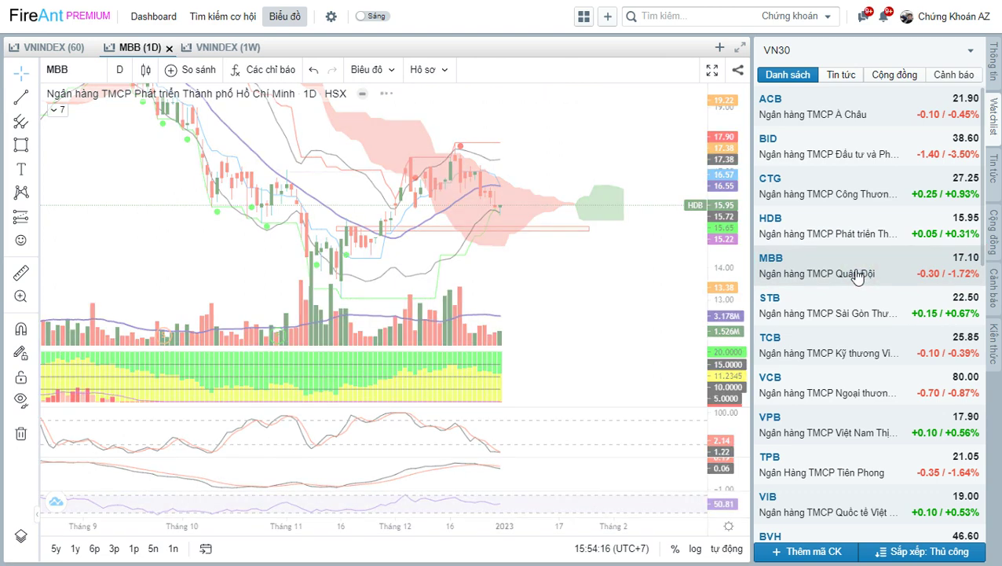
left_click_drag(584, 311, 599, 270)
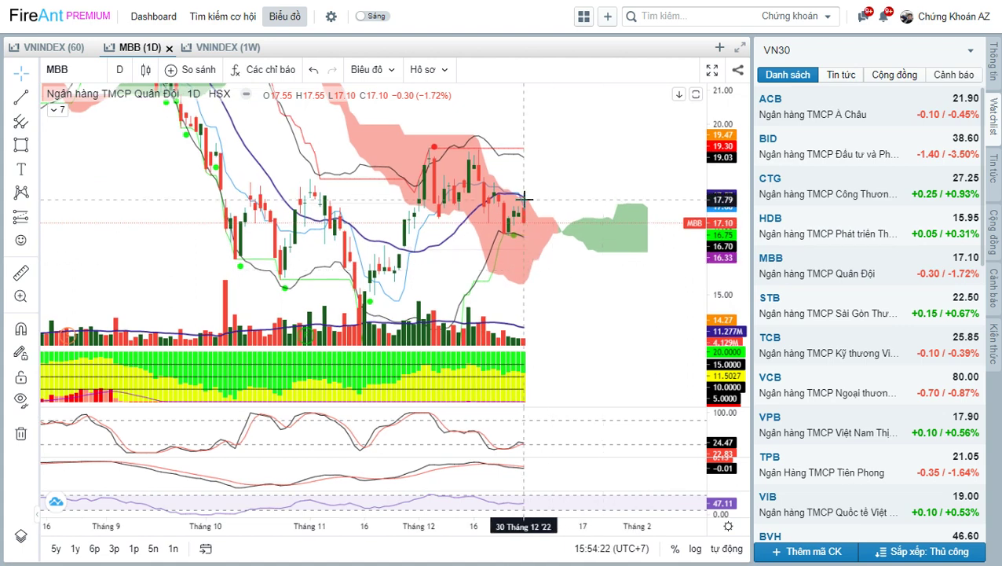
Step: Draw a thin rectangle on MBB's chart with its upper edge at about 18.16, from 13 October 2022 to about 12 January 2023
left_click(21, 144)
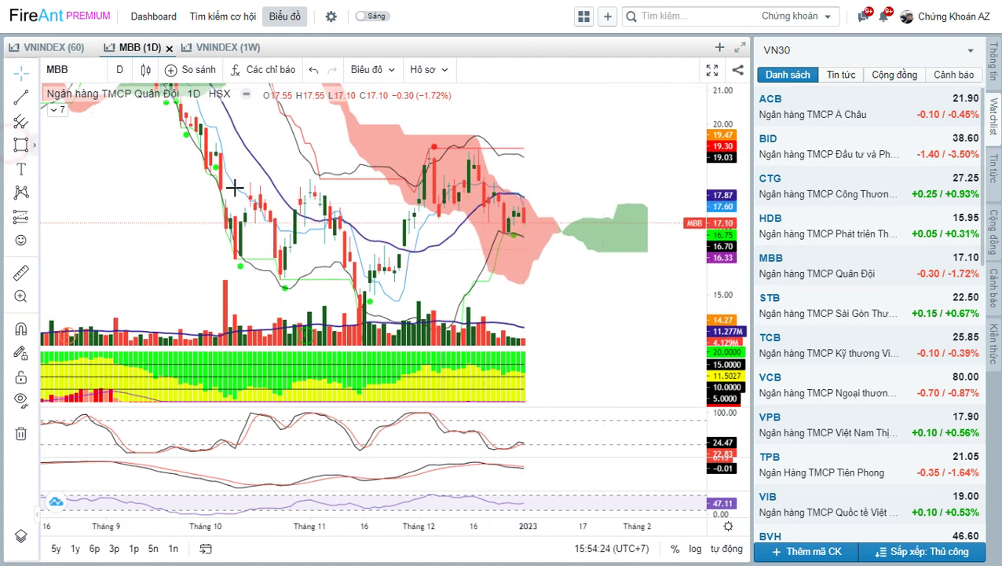
left_click_drag(245, 184, 369, 196)
left_click_drag(510, 206, 568, 197)
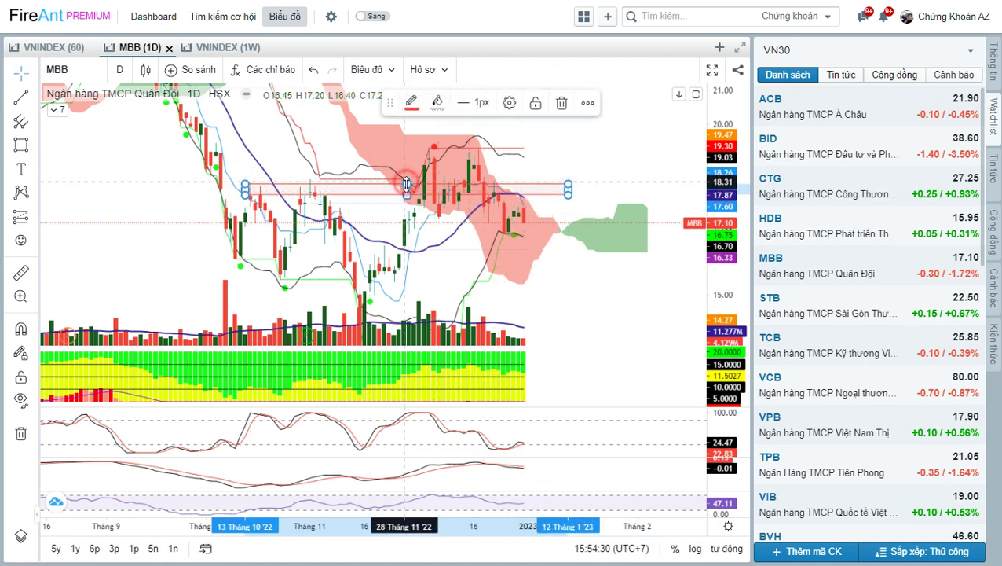
left_click_drag(407, 189, 406, 191)
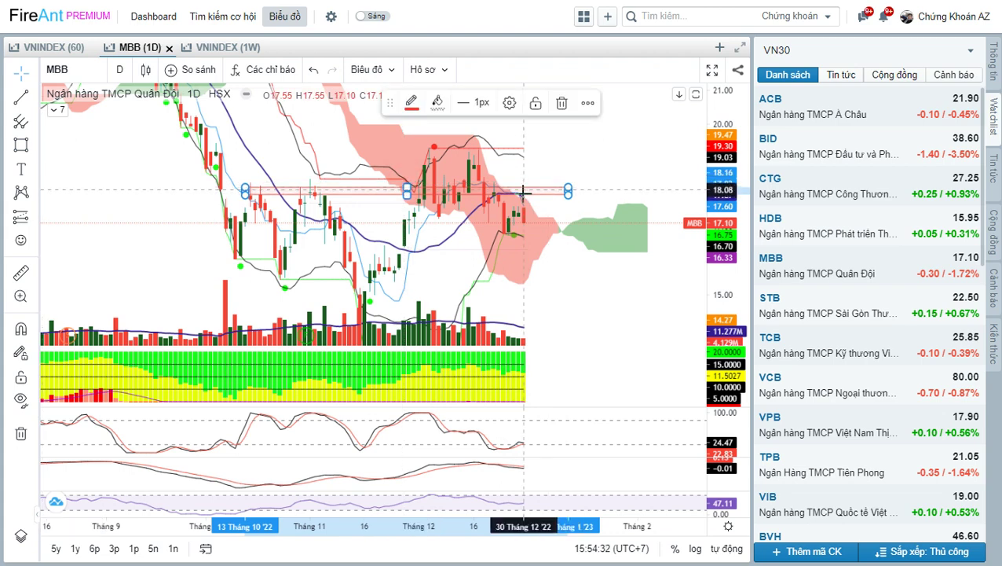
left_click(587, 275)
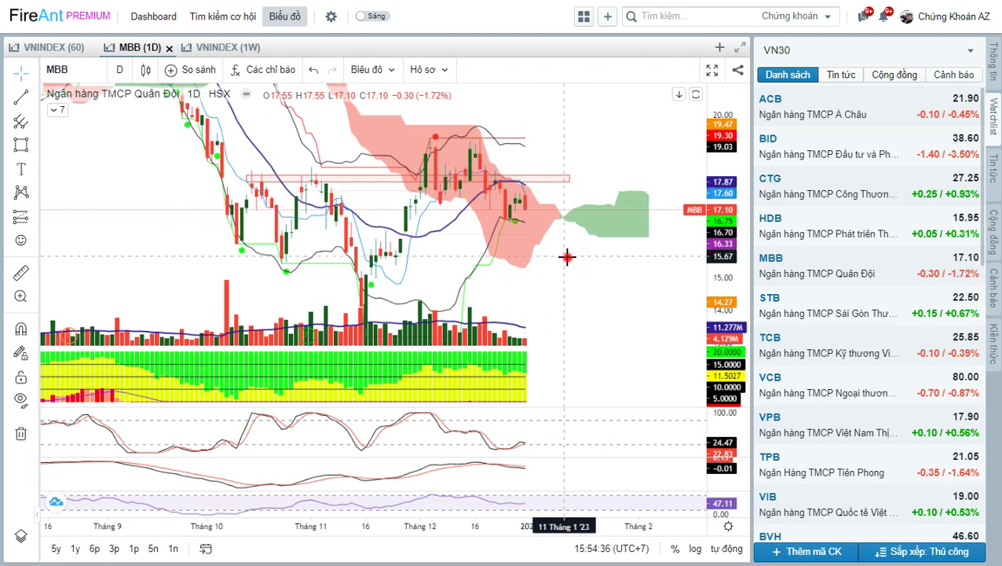
Step: Draw a thin rectangle on MBB between about 16.26 and 16.42, from 18 November 2022 to 1 February 2023, and delete the upper rectangle
left_click_drag(578, 253, 557, 267)
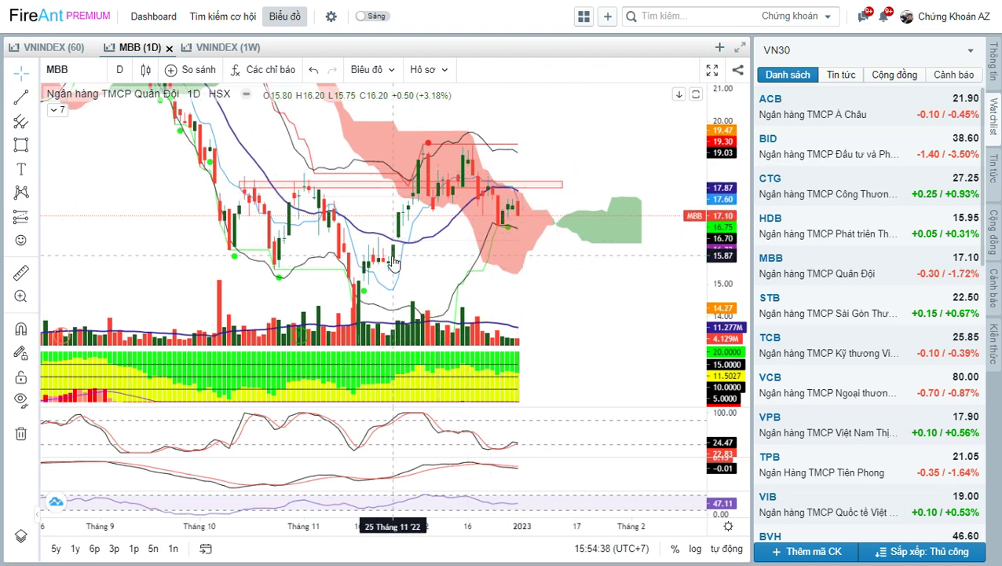
left_click(399, 189)
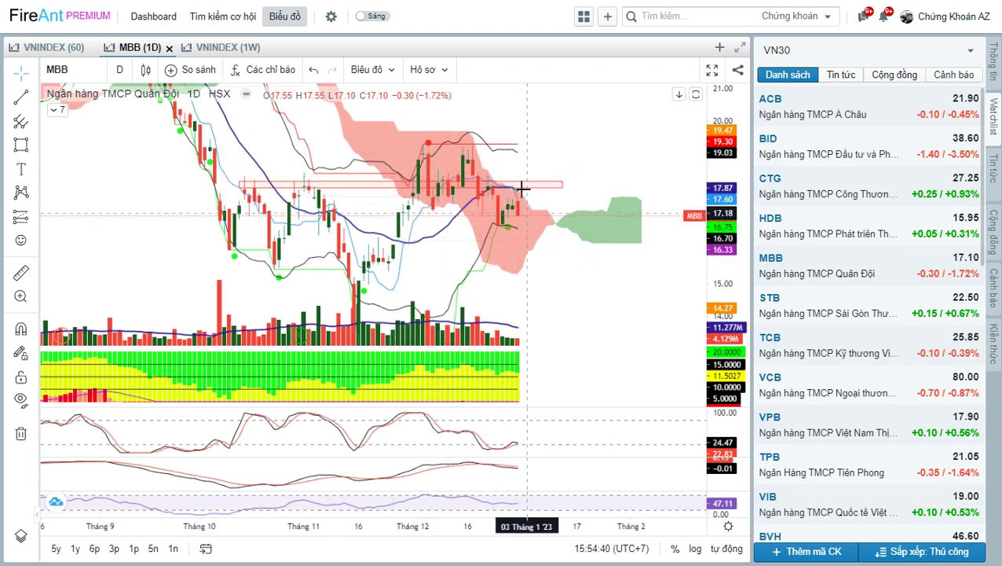
left_click(467, 210)
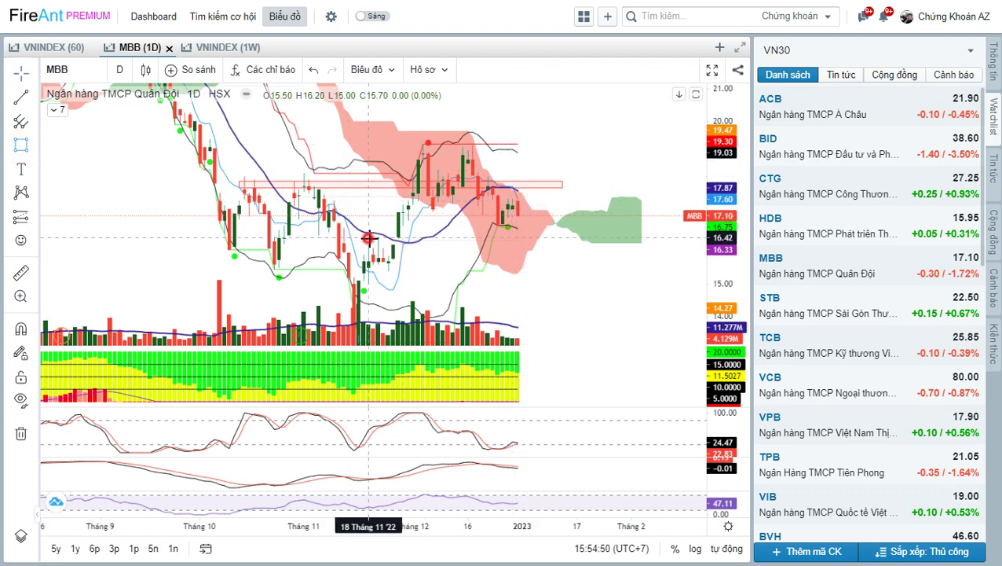
left_click_drag(369, 238, 632, 240)
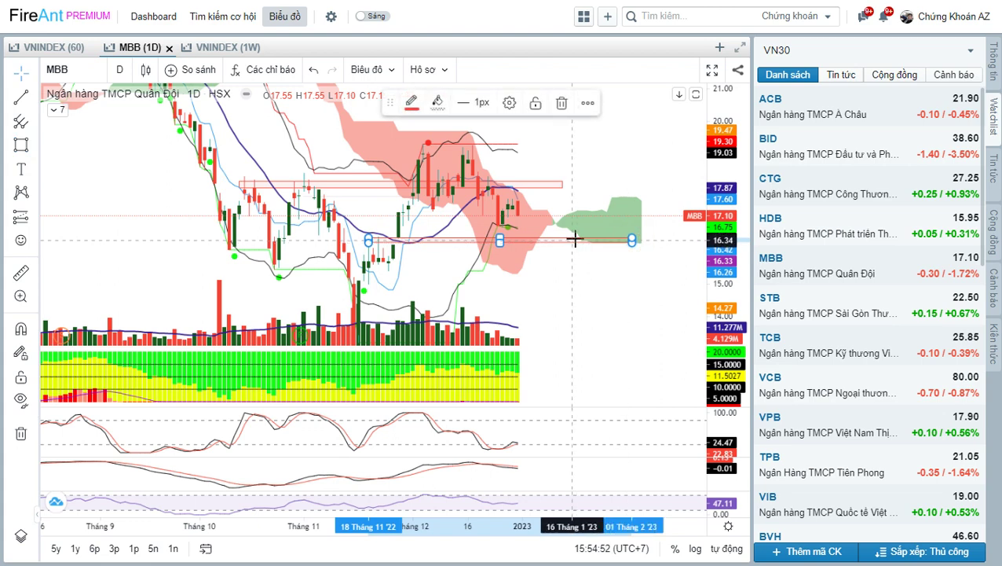
left_click(558, 185)
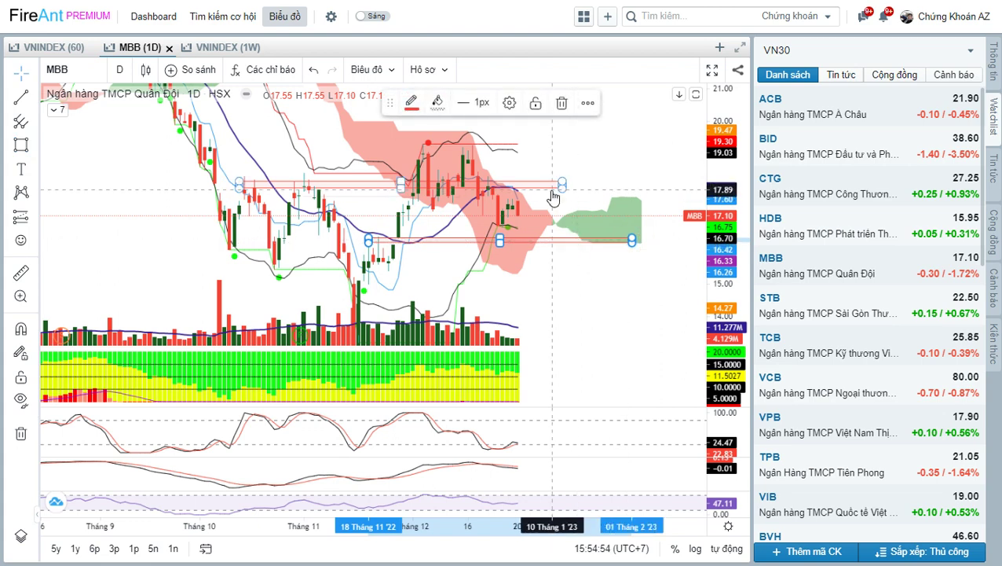
left_click(562, 103)
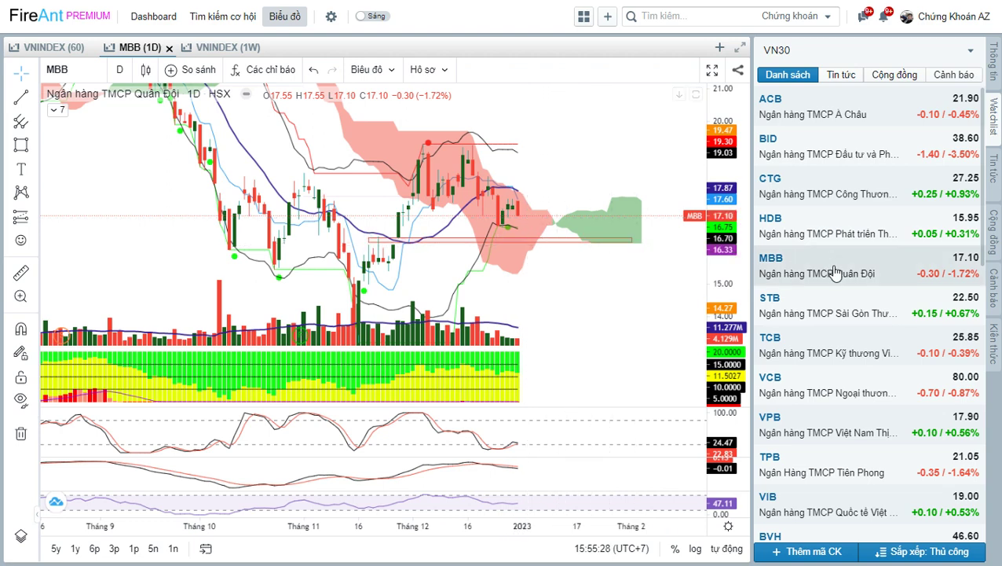
Step: Open STB's daily chart from the VN30 watchlist and examine its enlarged recent candles against the moving averages and Ichimoku cloud
left_click(848, 306)
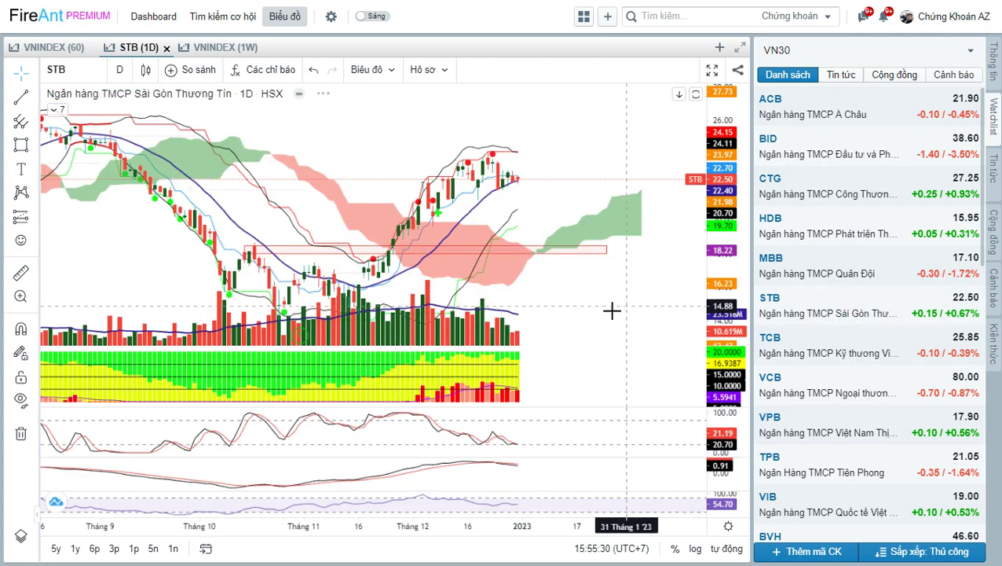
left_click_drag(614, 311, 603, 207)
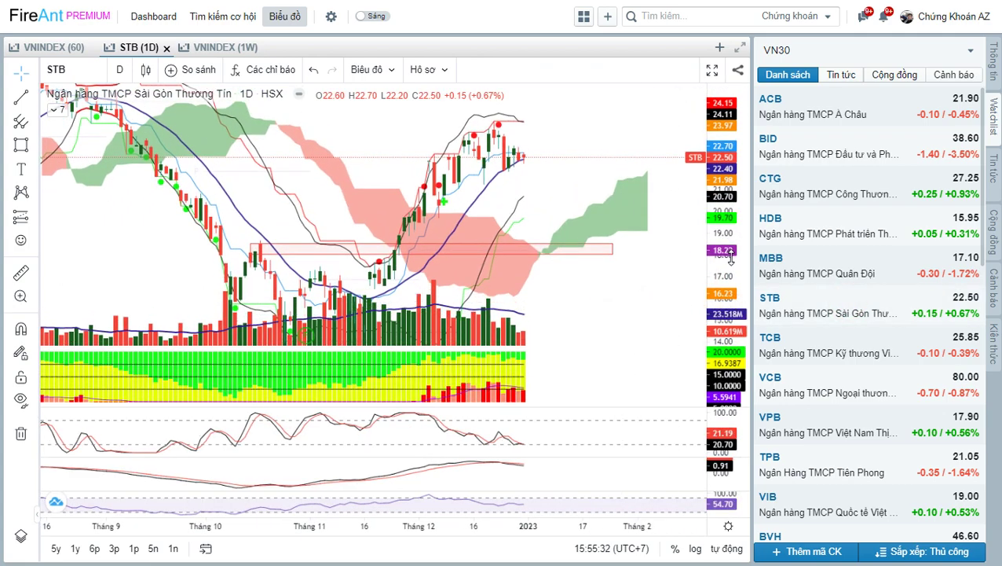
scroll(602, 205, "up", 1)
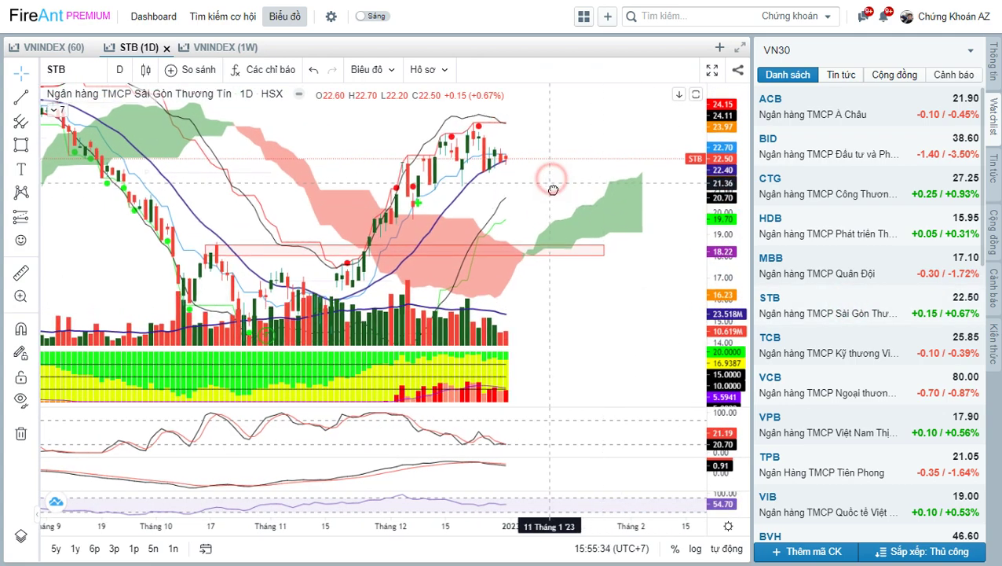
scroll(597, 183, "up", 1)
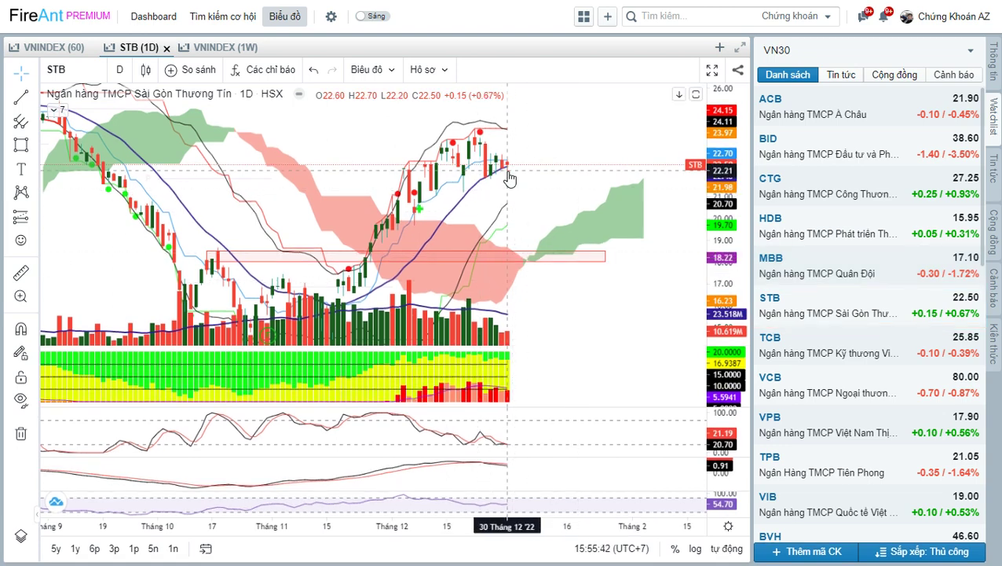
mouse_move(548, 185)
left_mouse_down()
mouse_move(575, 169)
mouse_move(577, 205)
left_mouse_up()
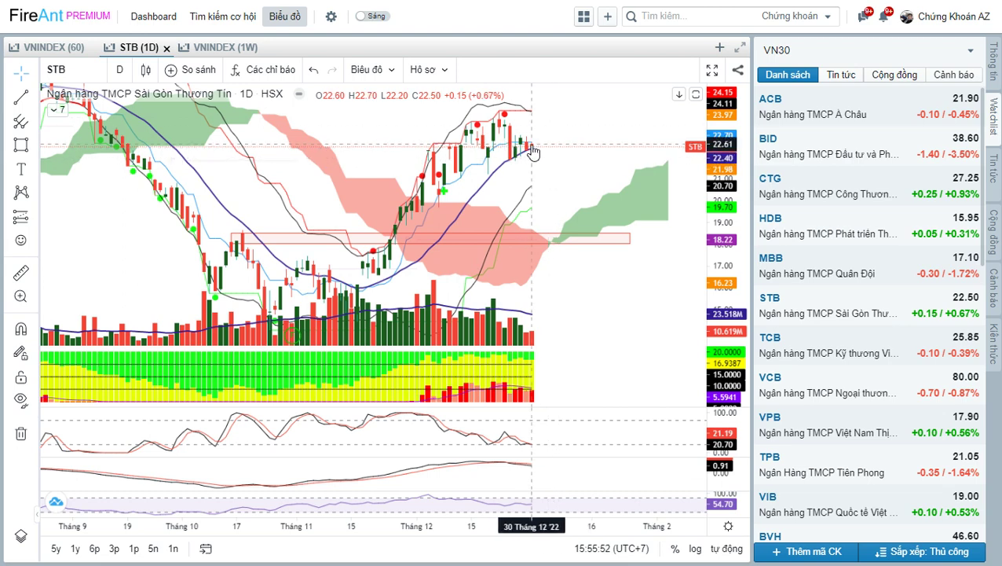
left_click_drag(548, 179, 565, 166)
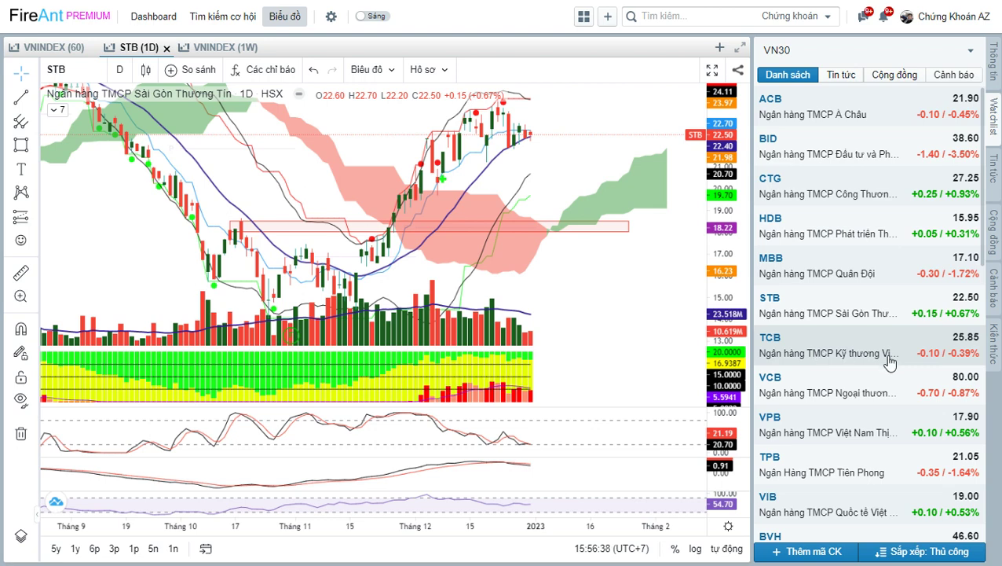
Step: Open TCB's daily chart from the VN30 watchlist and examine its recent candles against the horizontal support line and the lower rectangle
left_click(821, 354)
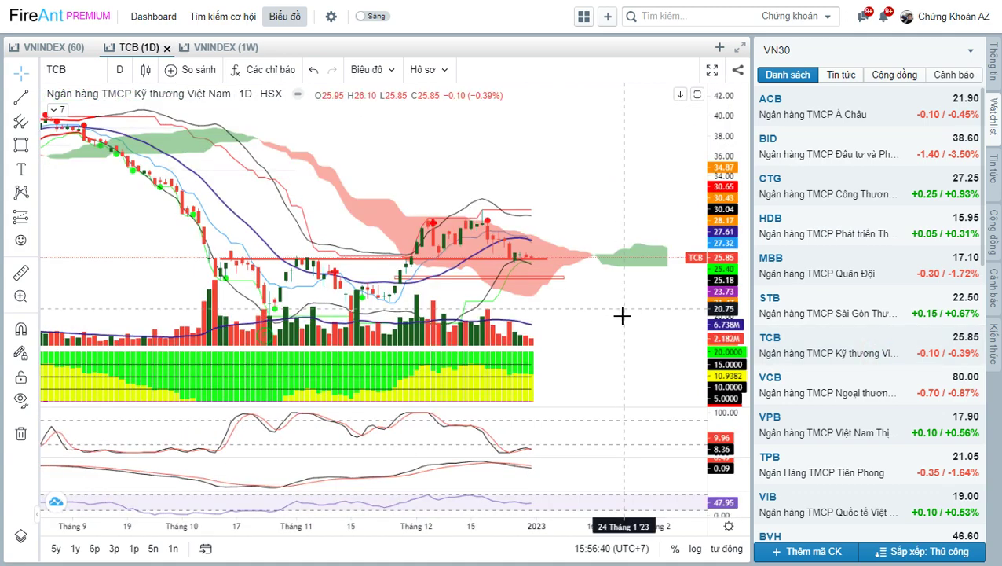
left_click_drag(620, 324, 726, 165)
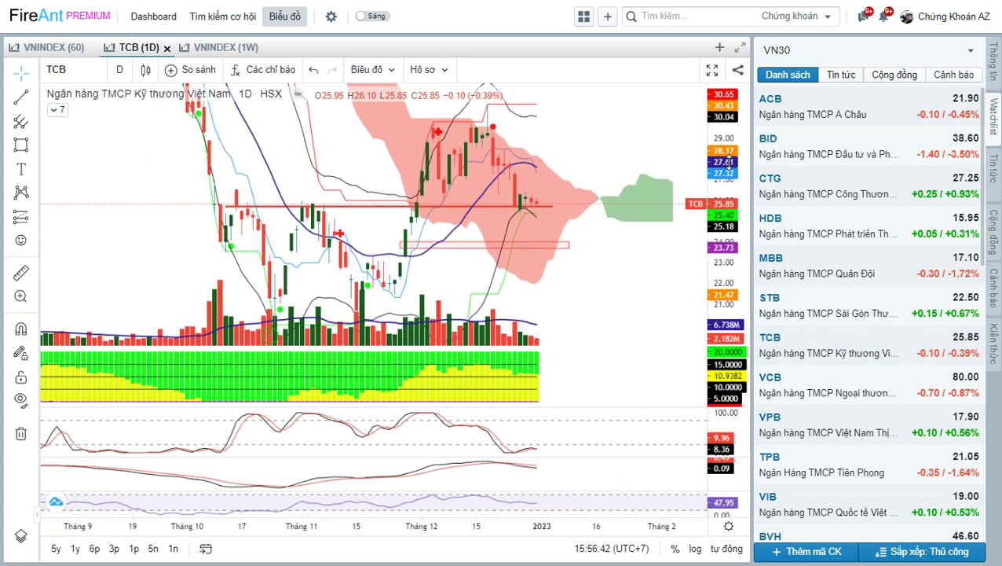
left_click(542, 214)
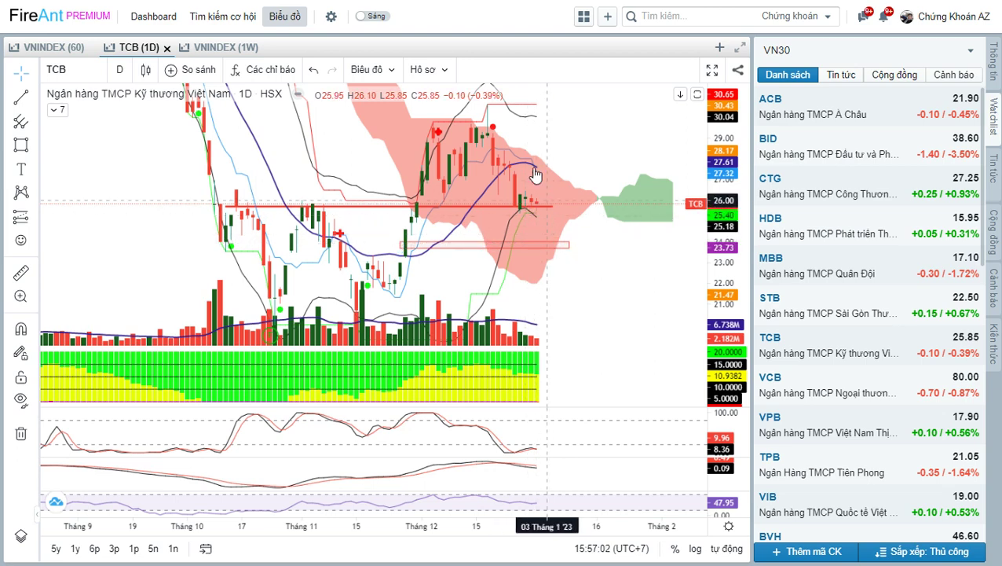
left_click_drag(531, 128, 541, 138)
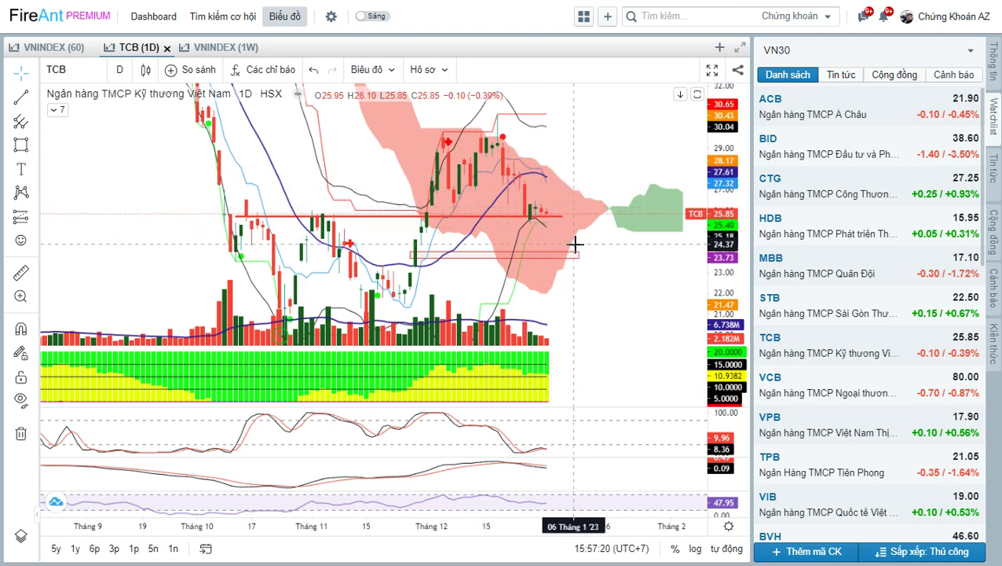
scroll(578, 248, "right", 2)
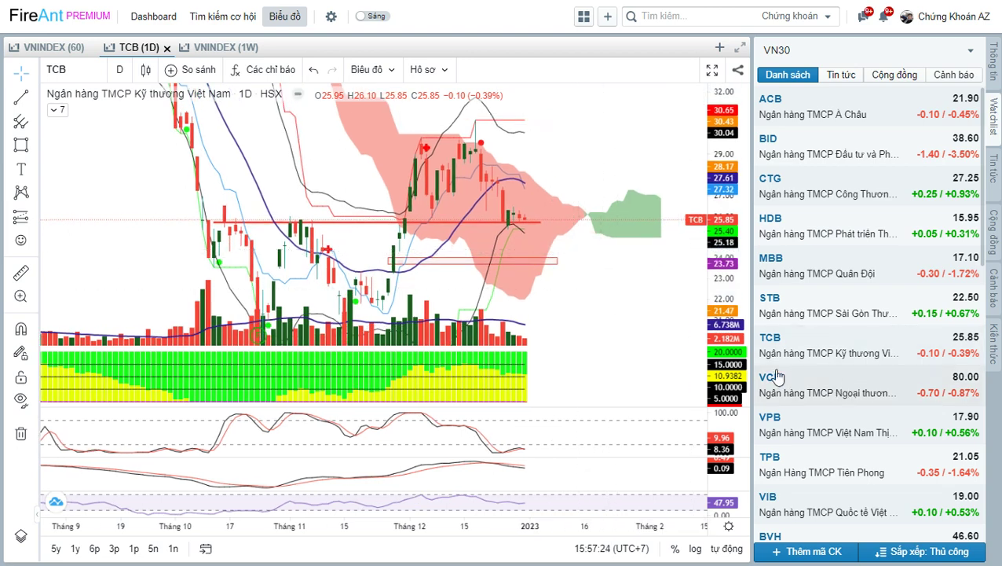
Step: Open VCB's daily chart from the VN30 watchlist and widen the date range to include the October low
left_click(832, 387)
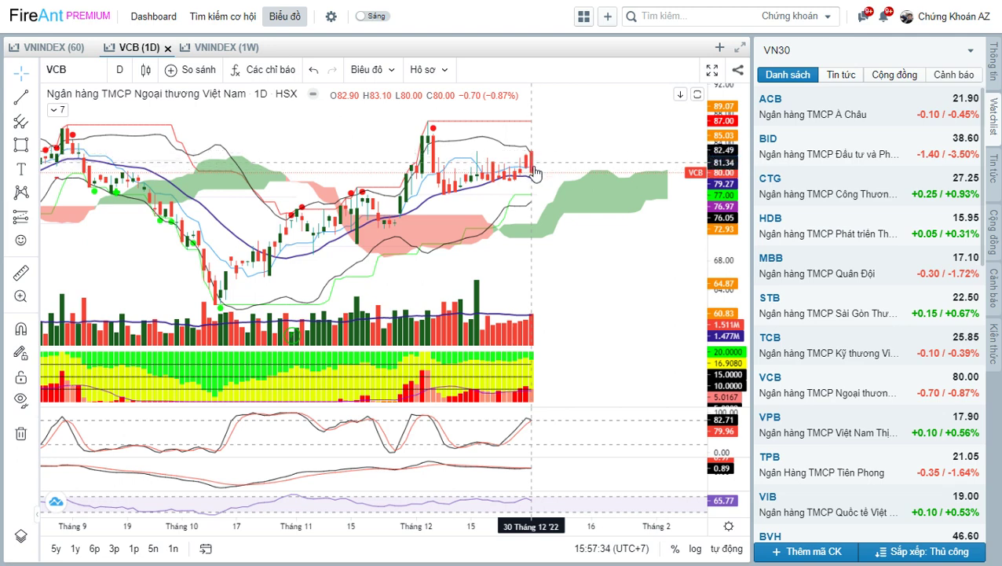
scroll(542, 192, "down", 3)
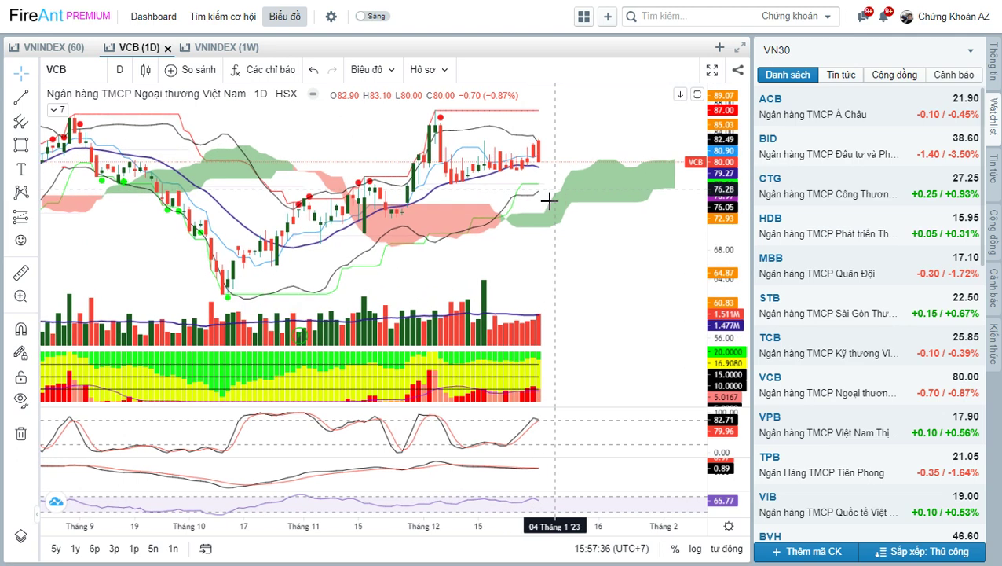
Step: Draw a rising trend line on VCB from about 61.82 on 11 October 2022, under the December lows, into January 2023
key("alt+t")
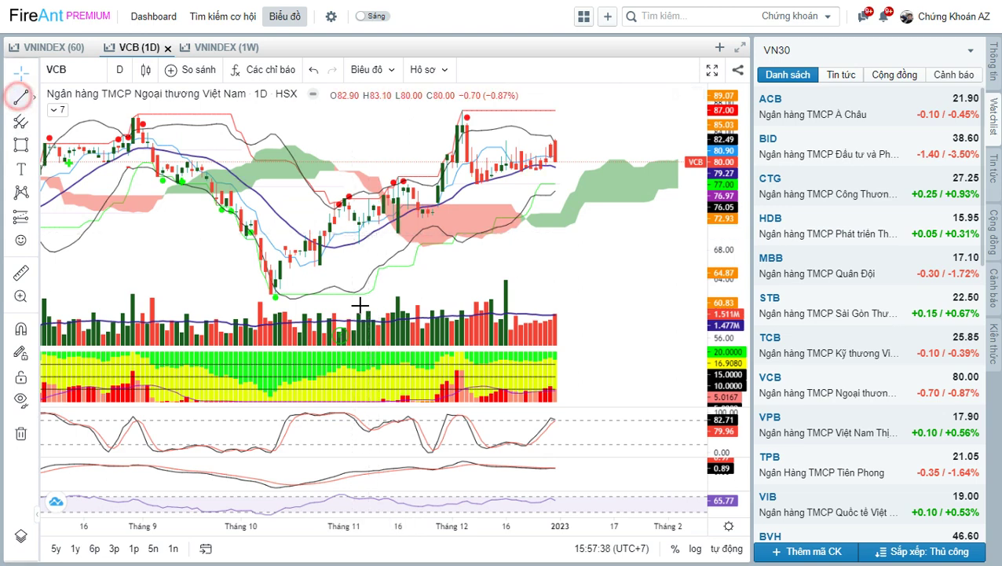
left_click(271, 295)
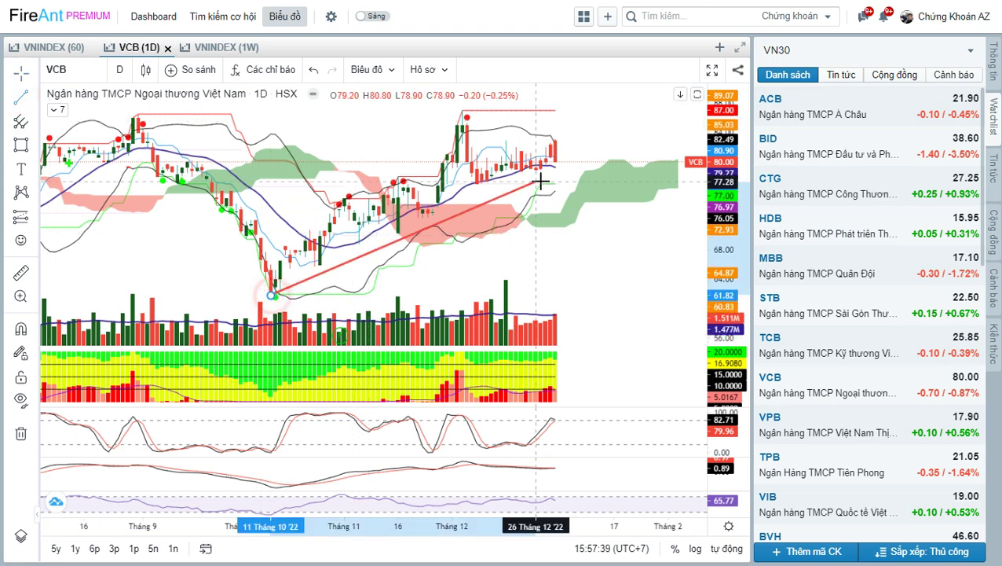
left_click(589, 149)
scroll(599, 253, "down", 2)
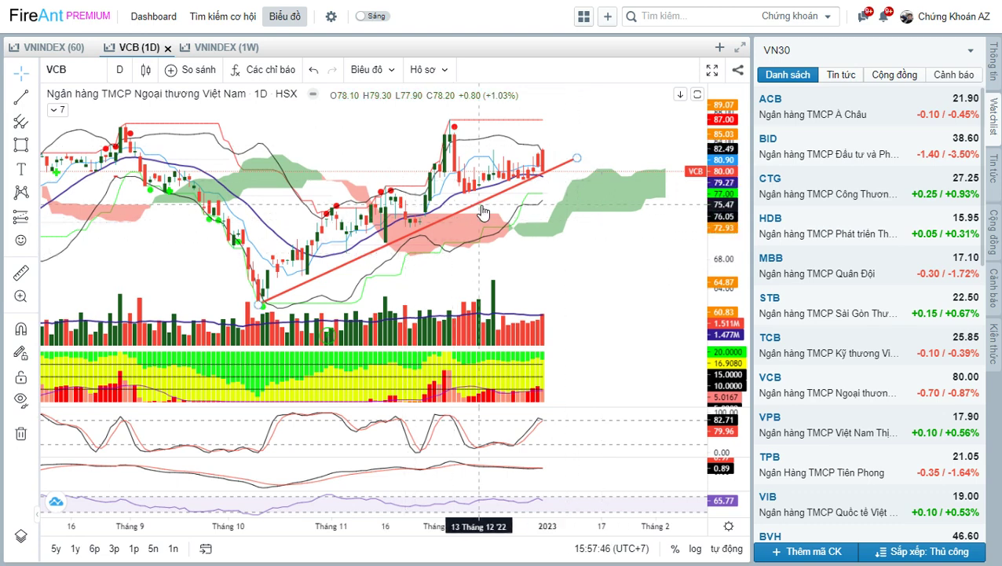
left_click_drag(579, 275, 540, 259)
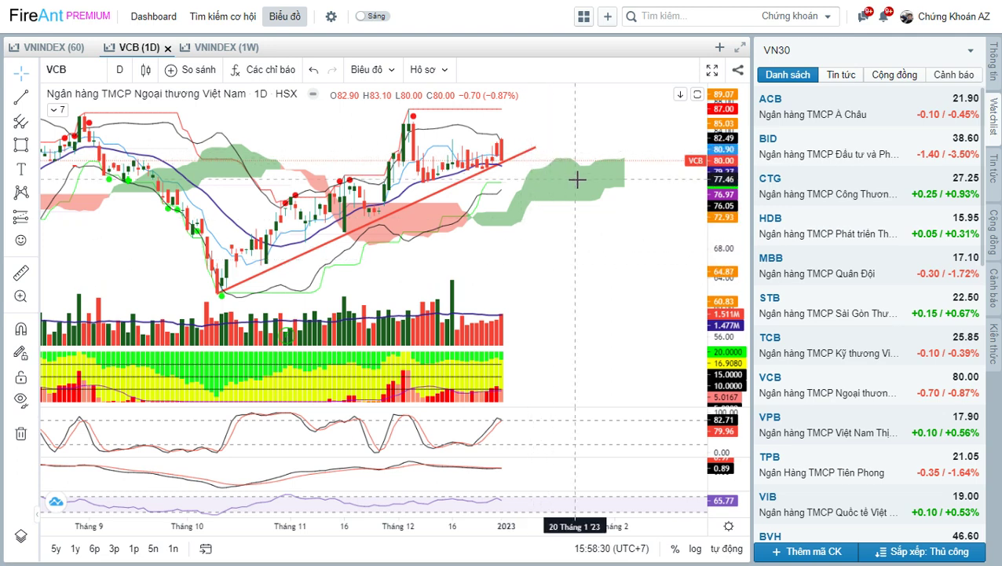
Step: Open VPB's daily chart from the VN30 watchlist and examine its recent candles against the rising trend line and horizontal resistance line
scroll(890, 272, "down", 2)
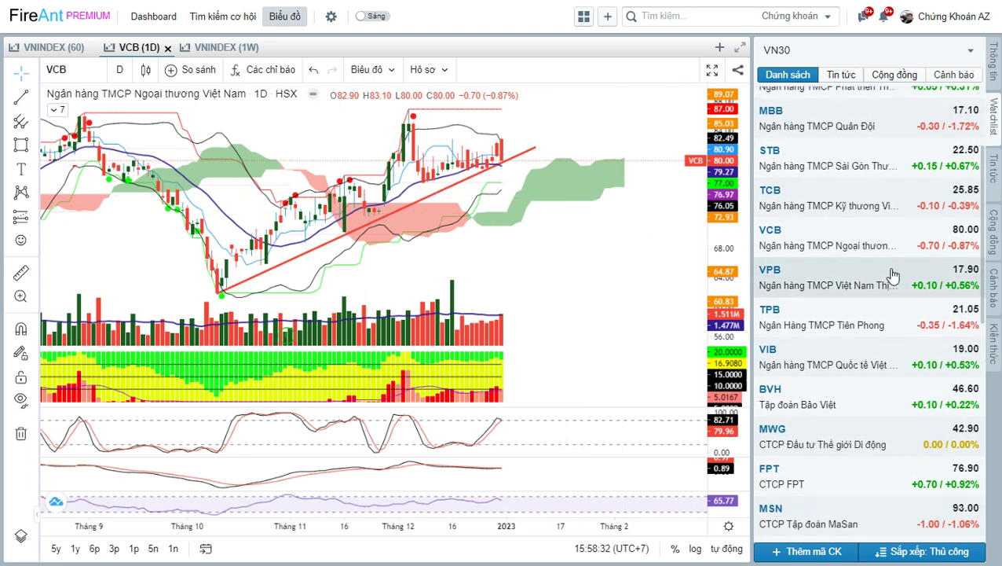
scroll(885, 271, "down", 2)
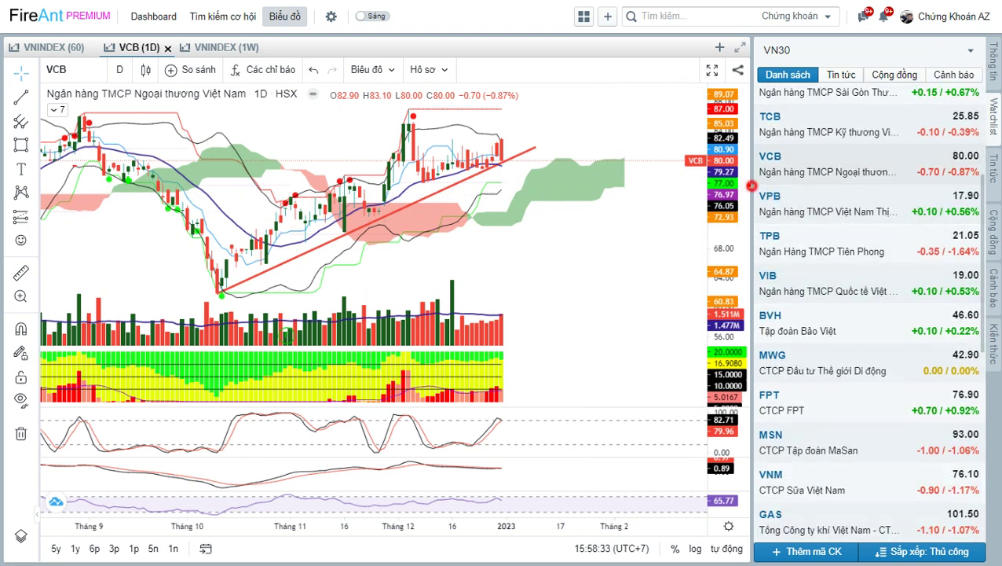
left_click(886, 209)
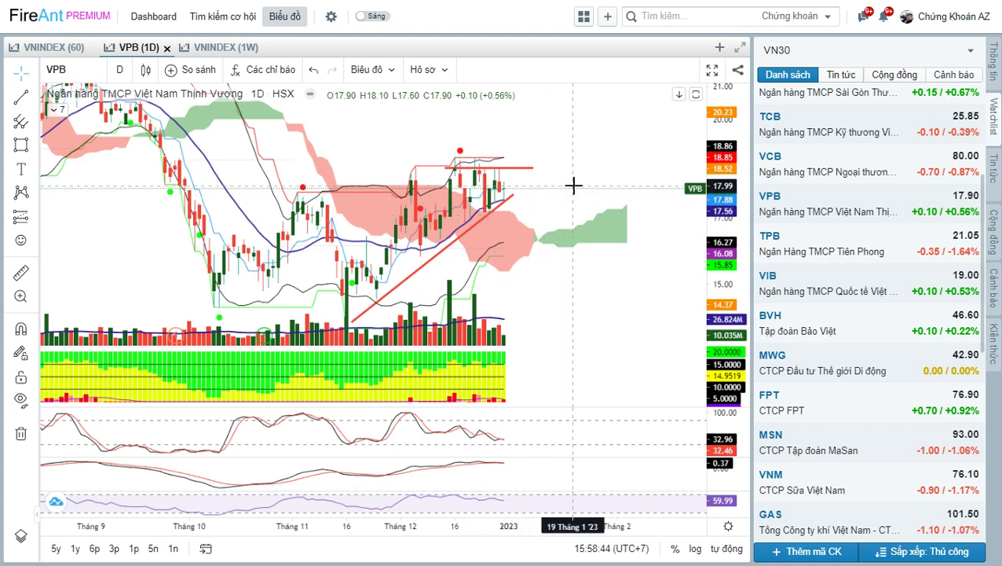
scroll(844, 252, "up", 5)
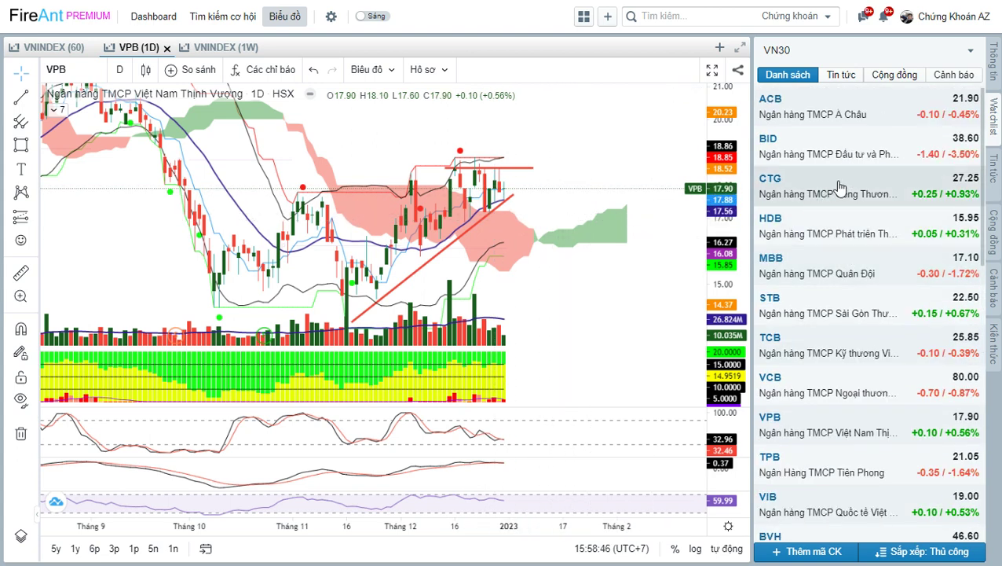
scroll(835, 307, "down", 4)
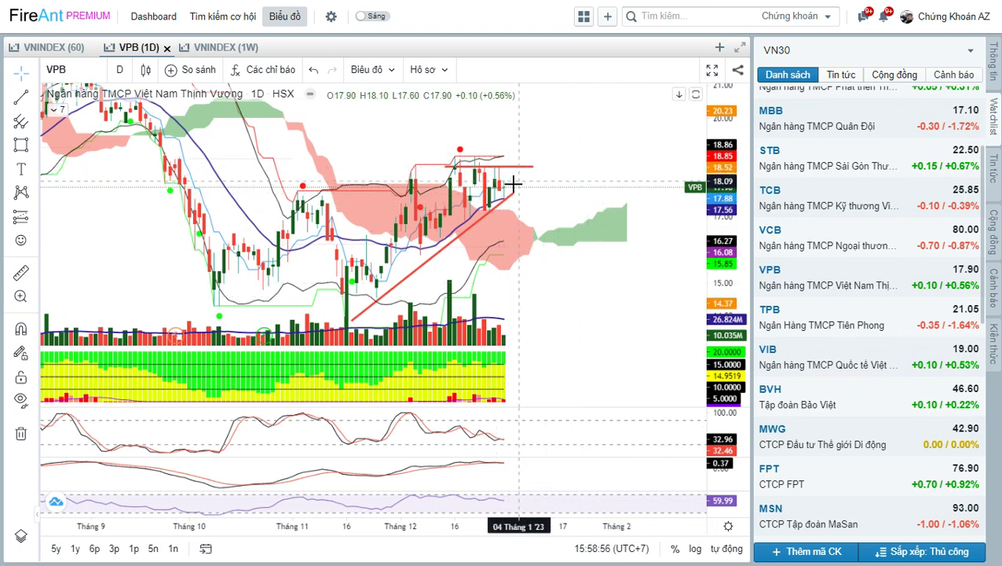
left_click_drag(567, 217, 582, 201)
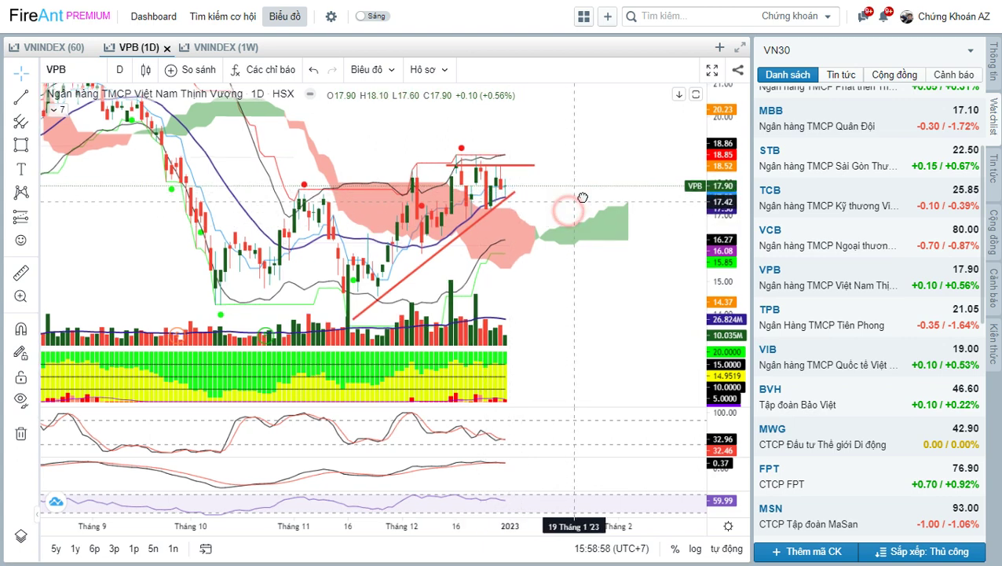
Step: Draw a thin rectangle on VPB between about 16.05 and 16.37, from 30 November 2022 to 30 January 2023
left_click(22, 145)
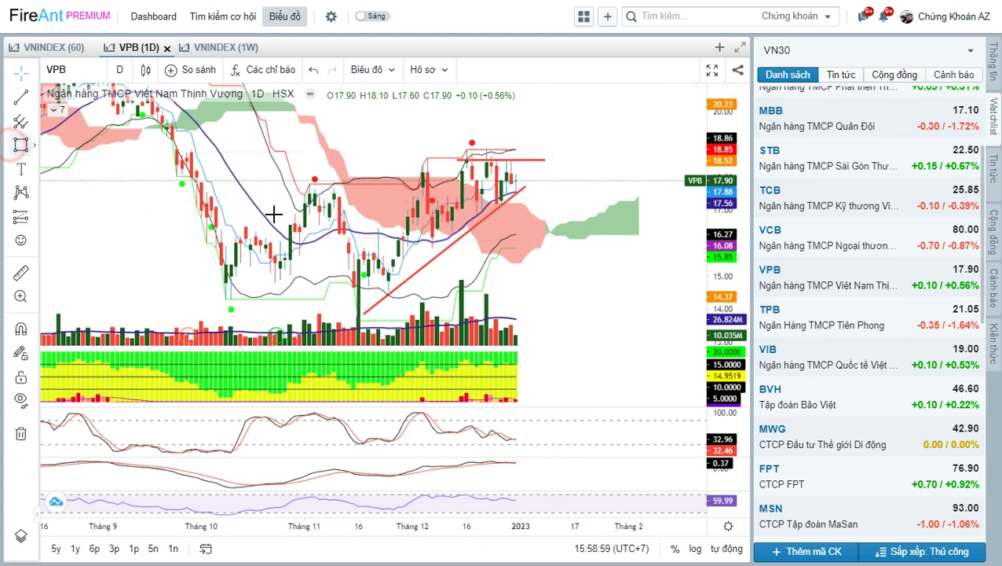
left_click(409, 234)
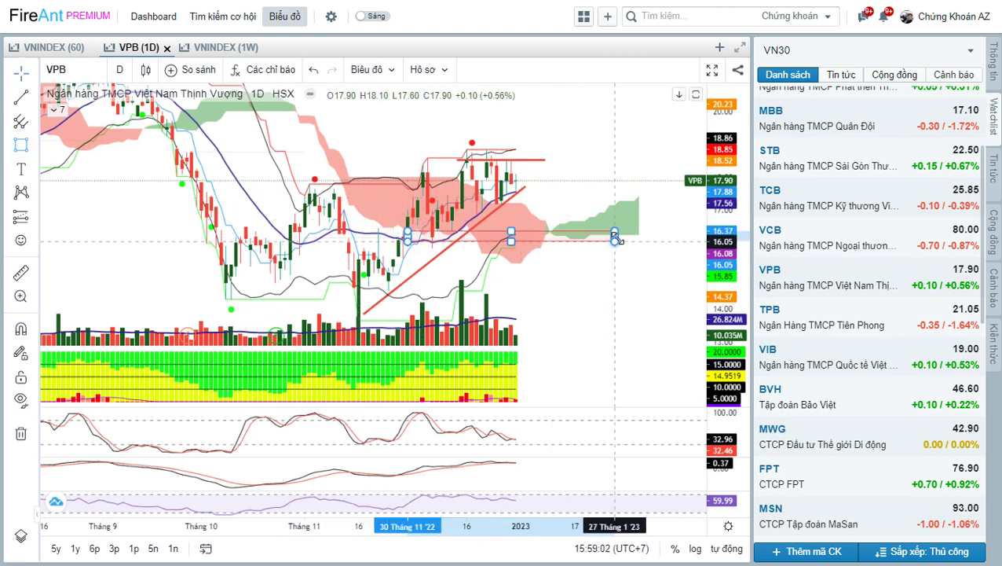
left_click(619, 239)
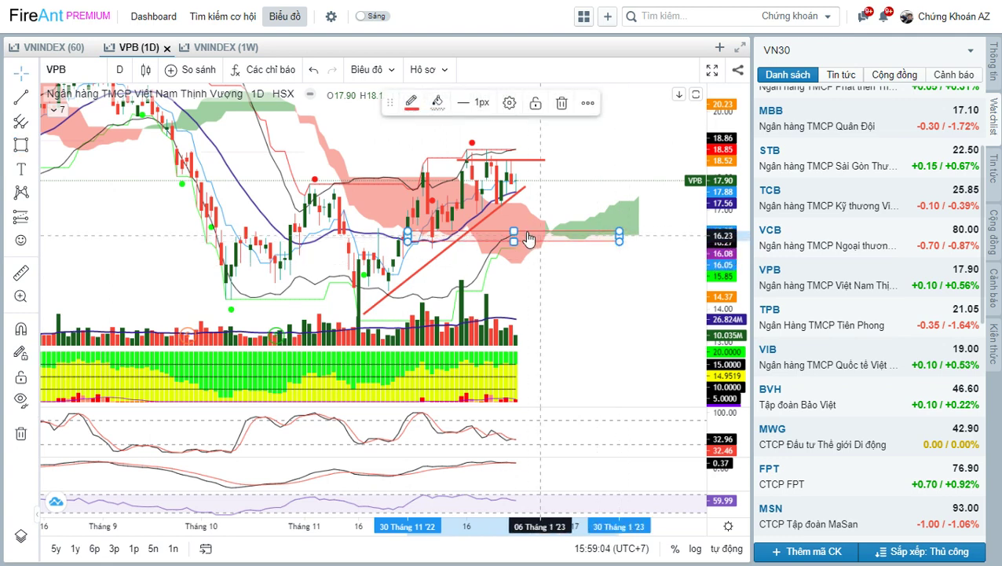
left_click(593, 252)
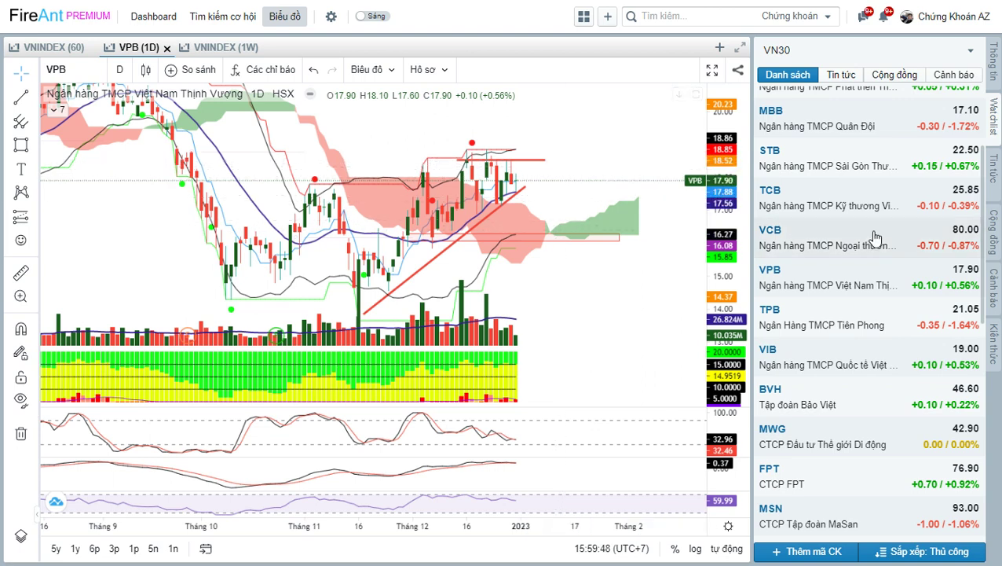
Step: Open TPB's daily chart from the VN30 watchlist and stretch its price scale to enlarge the recent candles
scroll(876, 237, "down", 2)
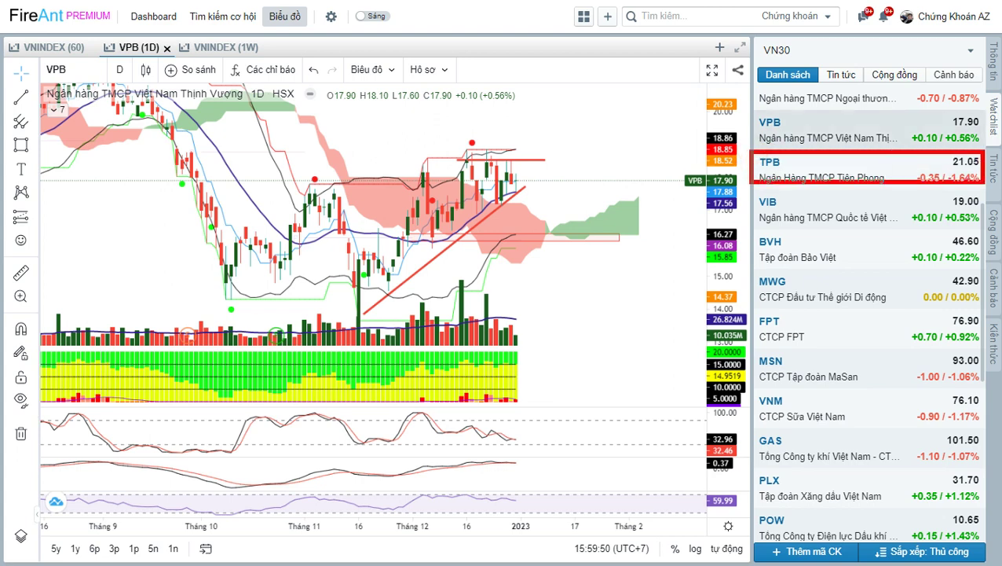
left_click(817, 171)
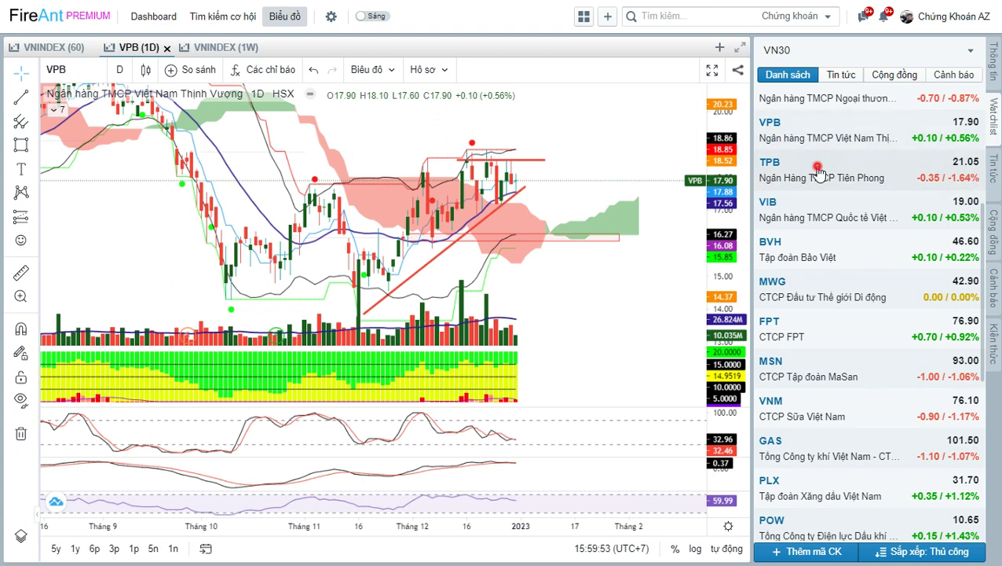
left_click(822, 226)
left_click(819, 176)
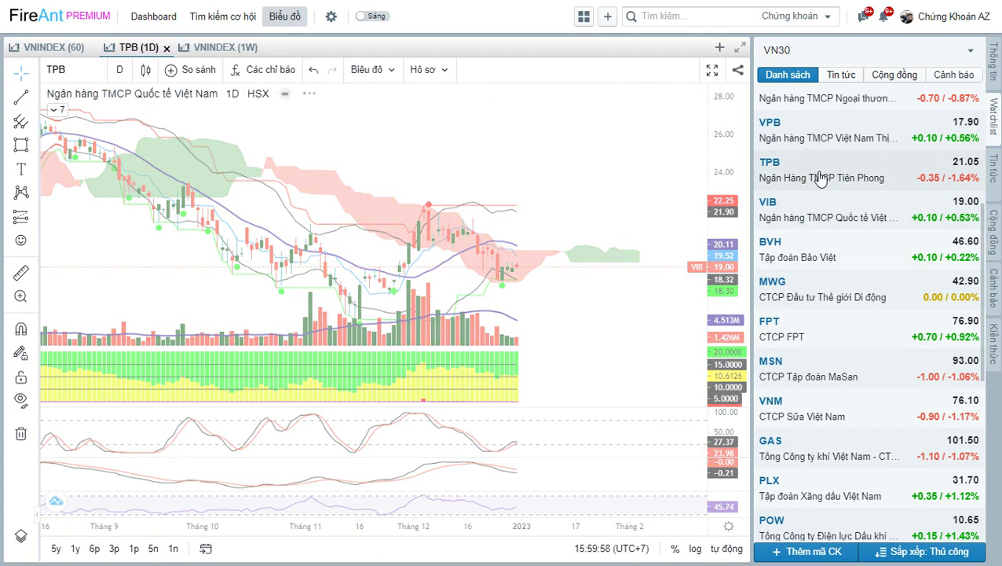
left_click(578, 197)
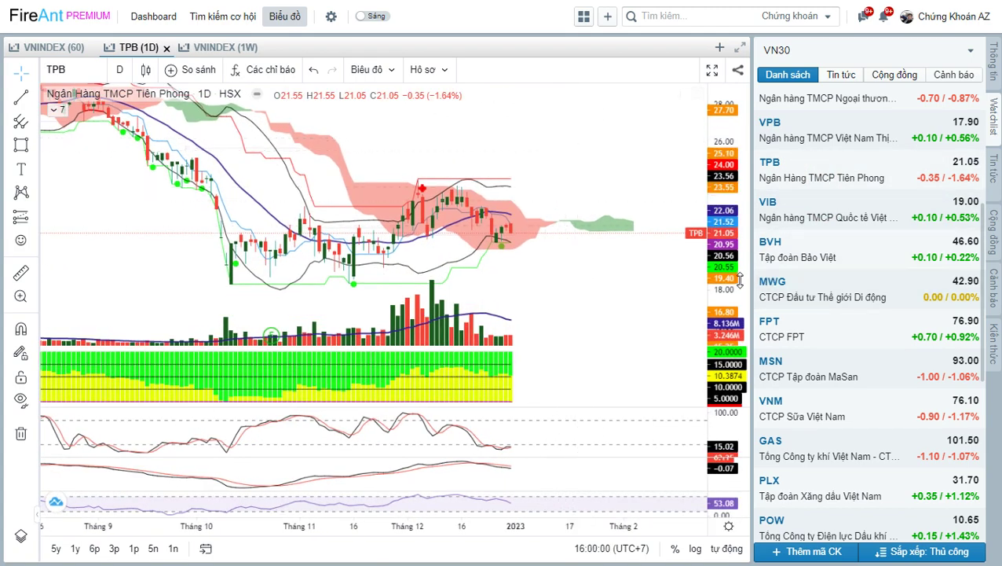
left_click_drag(739, 279, 740, 236)
left_click_drag(586, 283, 490, 238)
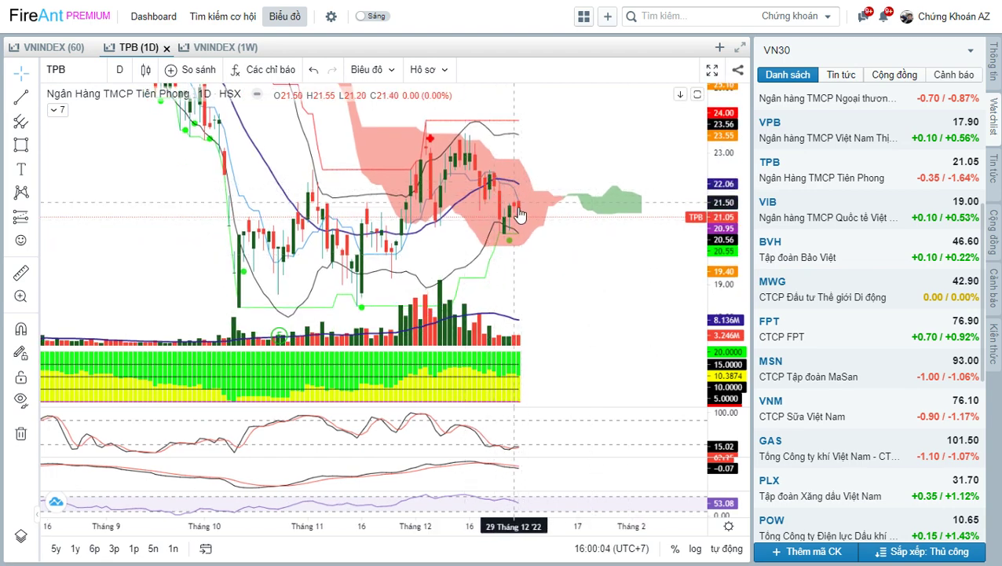
Step: Draw a horizontal line on TPB at about 20.97, from 21 December 2022 into January 2023
left_click(20, 96)
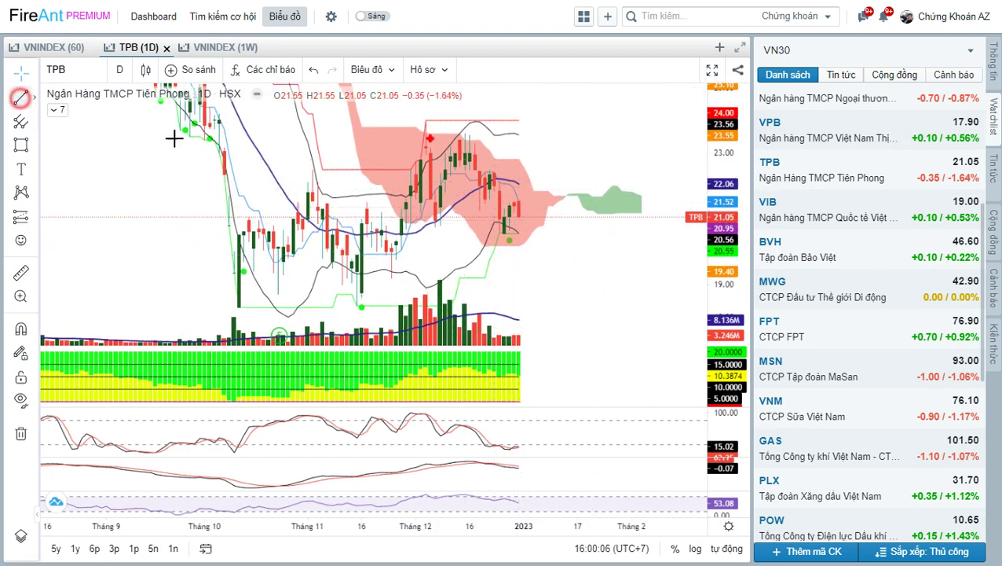
left_click(485, 219)
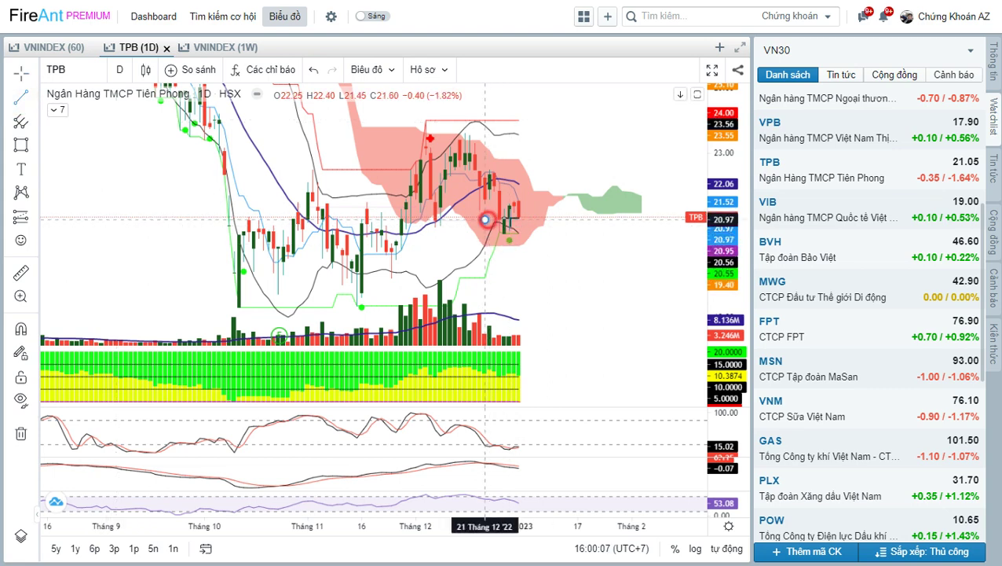
left_click(599, 221)
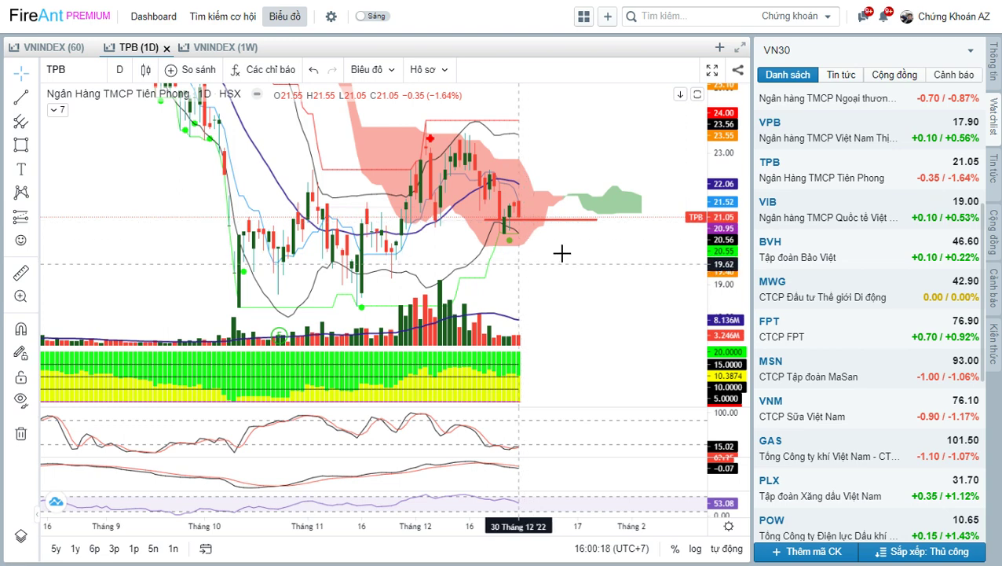
Step: Add a text label reading "Safety" below the horizontal line on the TPB chart
left_click(37, 172)
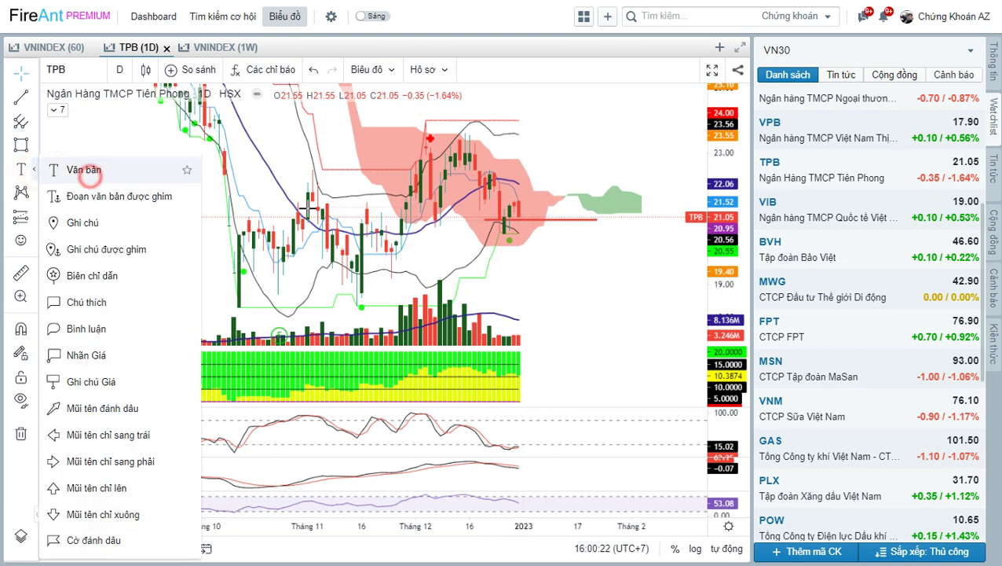
left_click(88, 170)
left_click(580, 284)
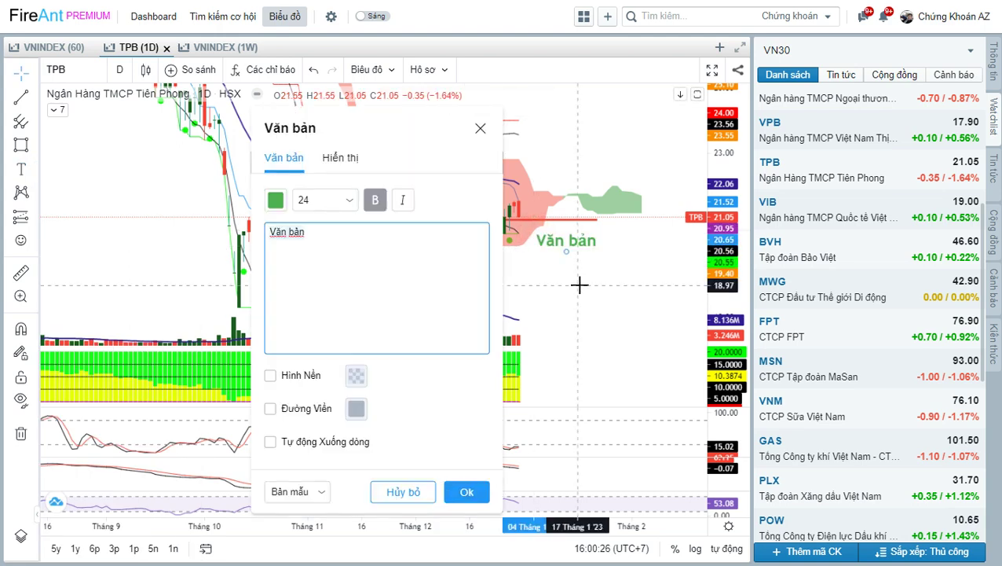
type("Vun")
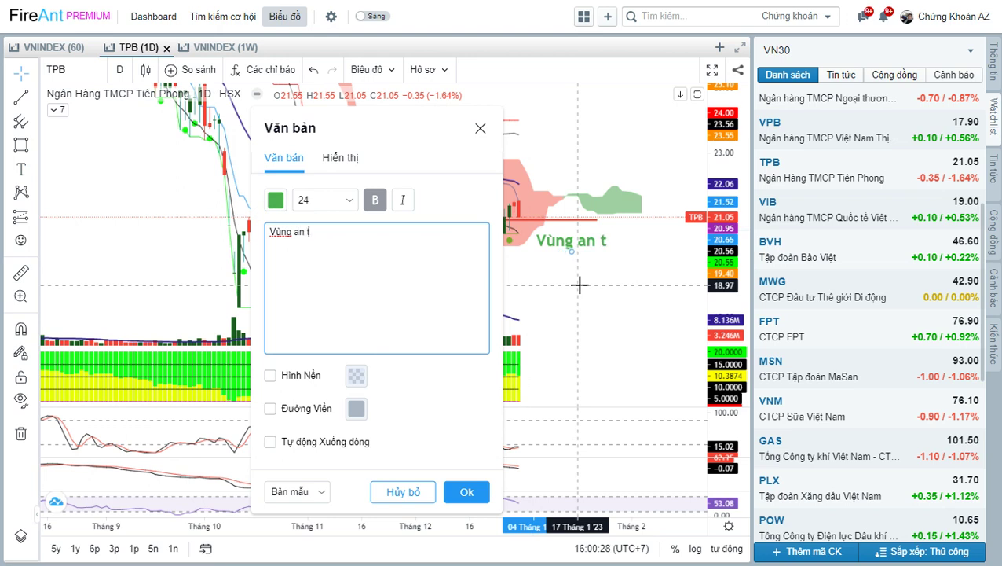
key("ctrl+a")
key("BackSpace")
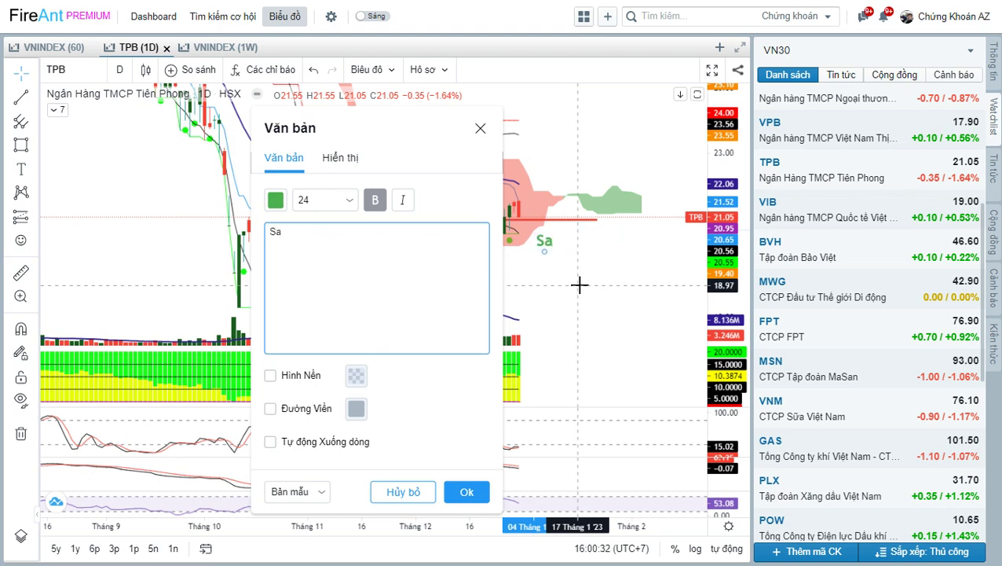
left_click(314, 230)
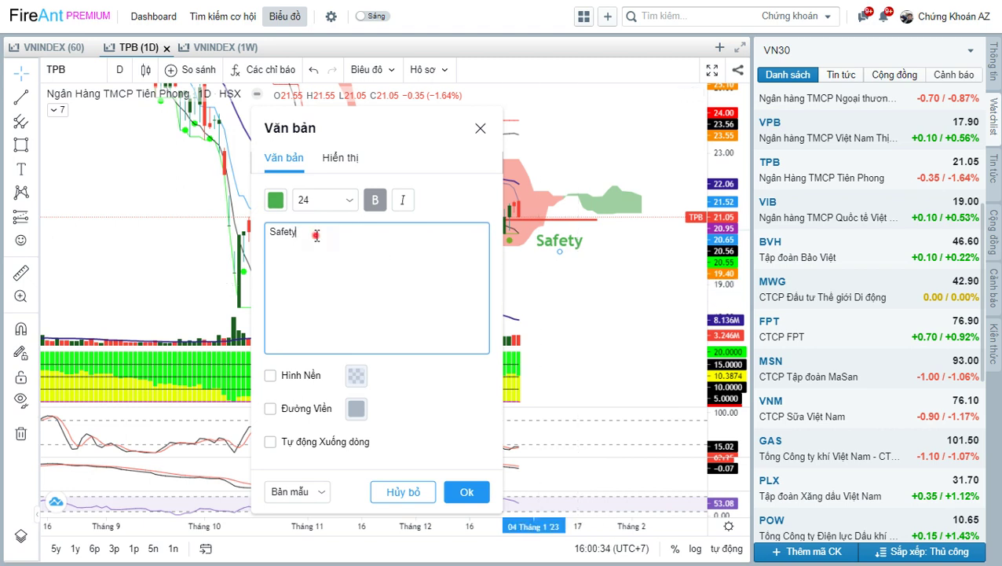
left_click(307, 234)
key("ctrl+a")
Step: Set the Safety label's font size to 20 and move it just under the horizontal line, beside the latest candles
left_click(336, 201)
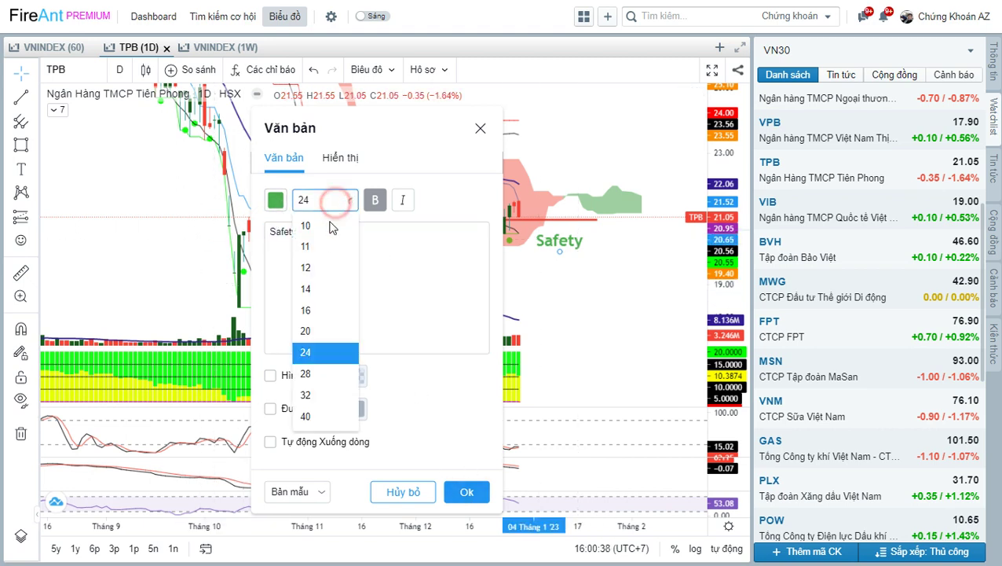
left_click(323, 327)
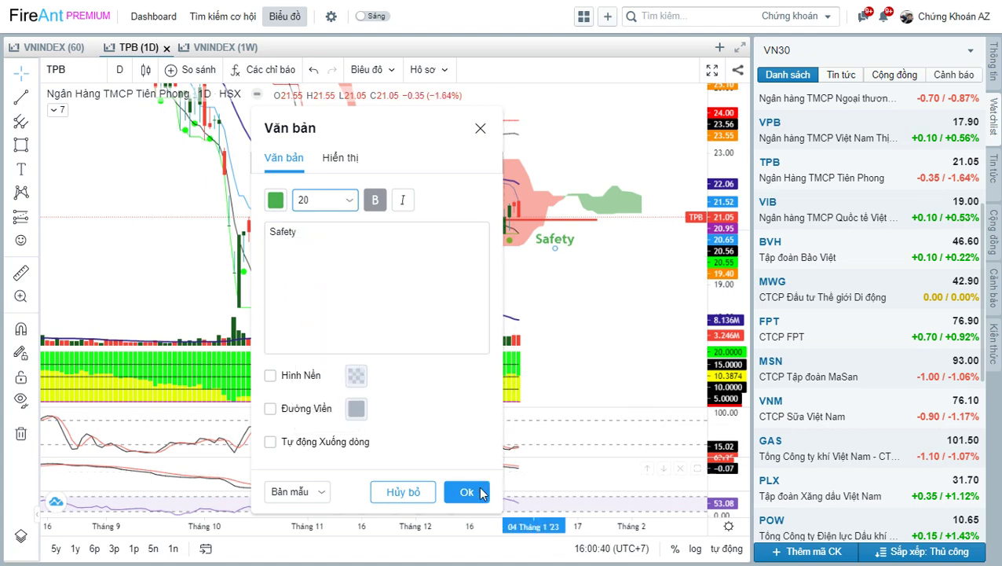
left_click(481, 493)
left_click(589, 301)
left_click_drag(557, 239, 546, 228)
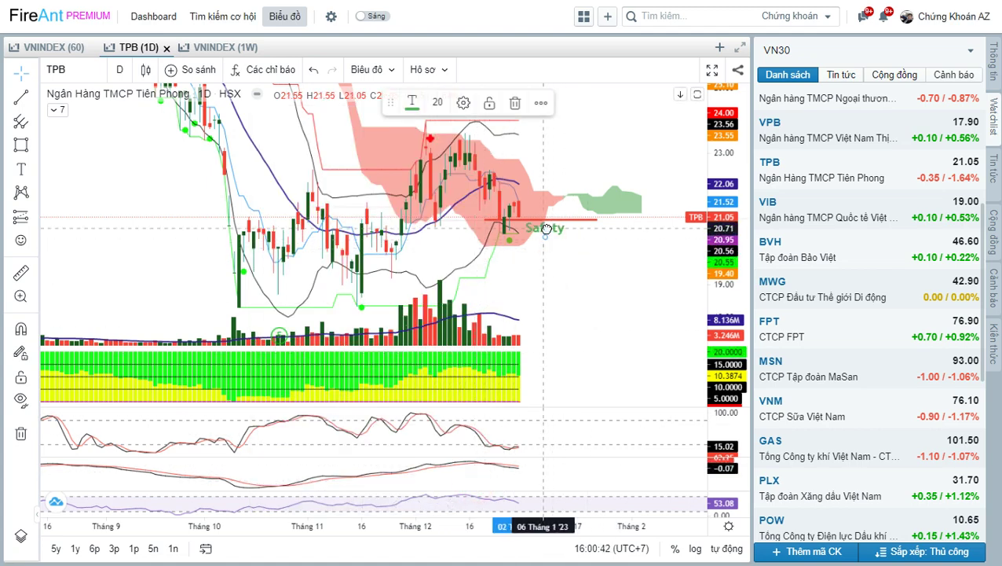
Step: Widen the chart area by narrowing the watchlist, and enlarge TPB's candles from October onward
scroll(552, 246, "down", 4)
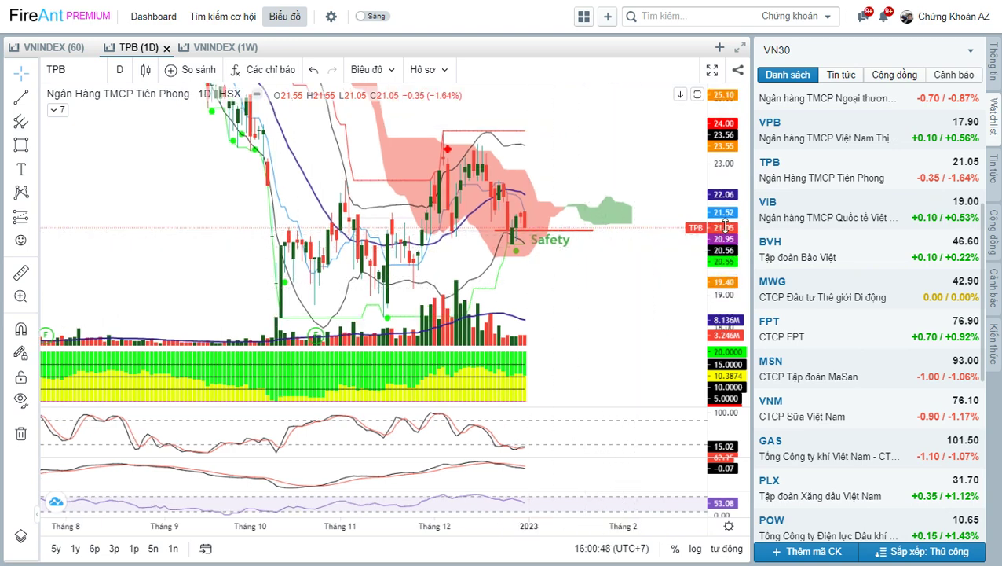
left_click(563, 273)
left_click_drag(563, 272, 581, 259)
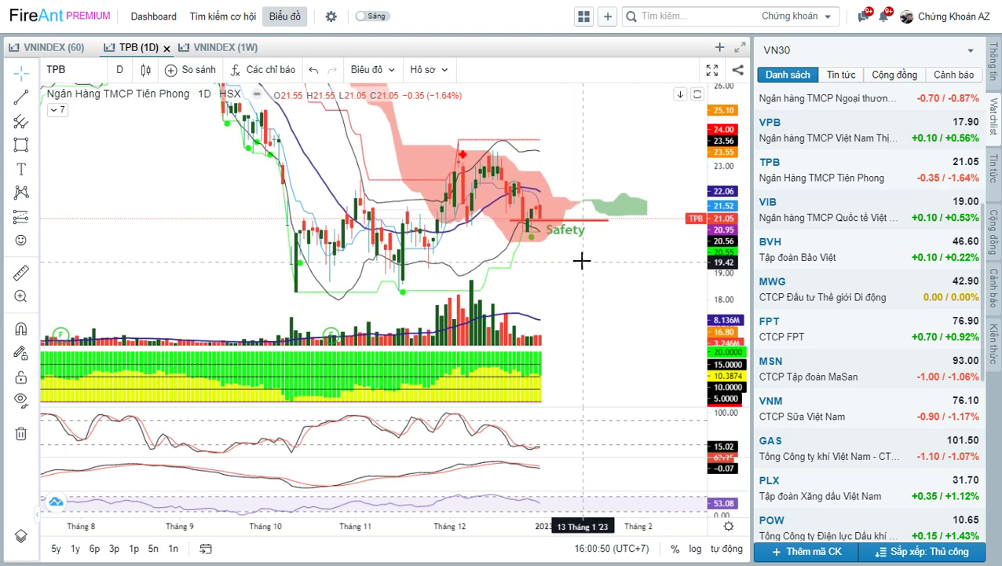
left_click_drag(752, 299, 770, 299)
scroll(606, 272, "up", 2)
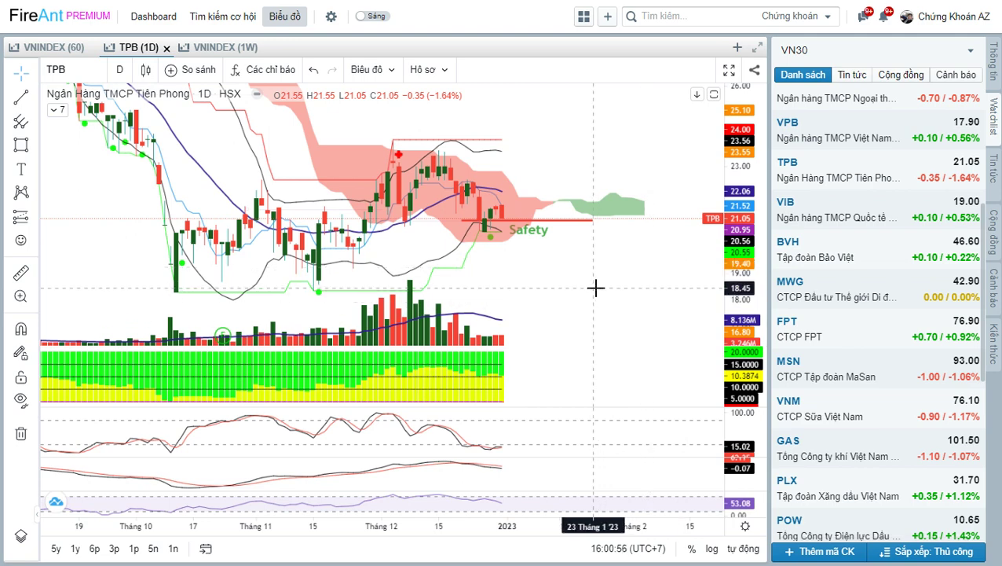
Step: Open VIB's daily chart from the VN30 watchlist and stretch its price scale to enlarge the recent candles
left_click(840, 211)
scroll(570, 312, "up", 3)
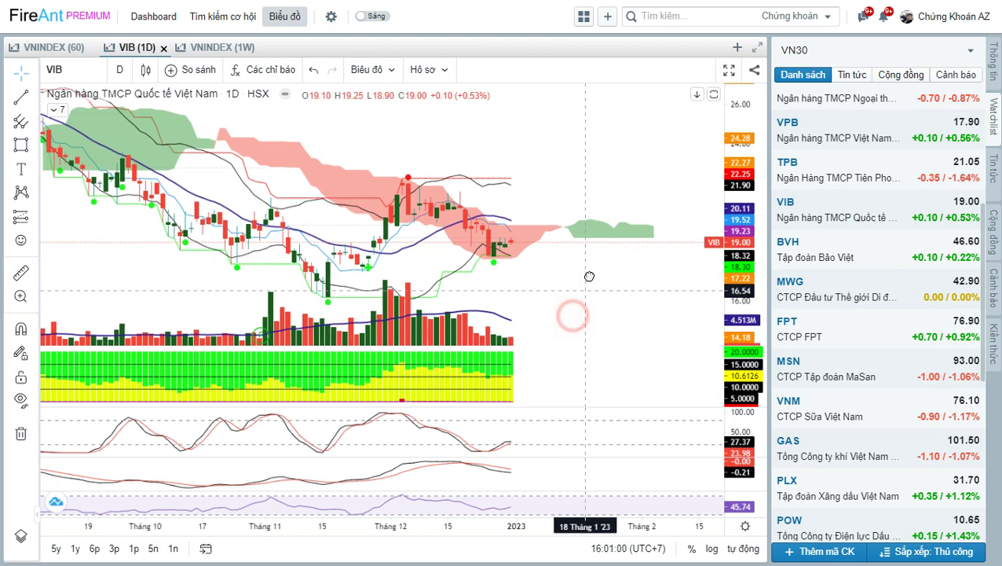
left_click_drag(753, 289, 750, 244)
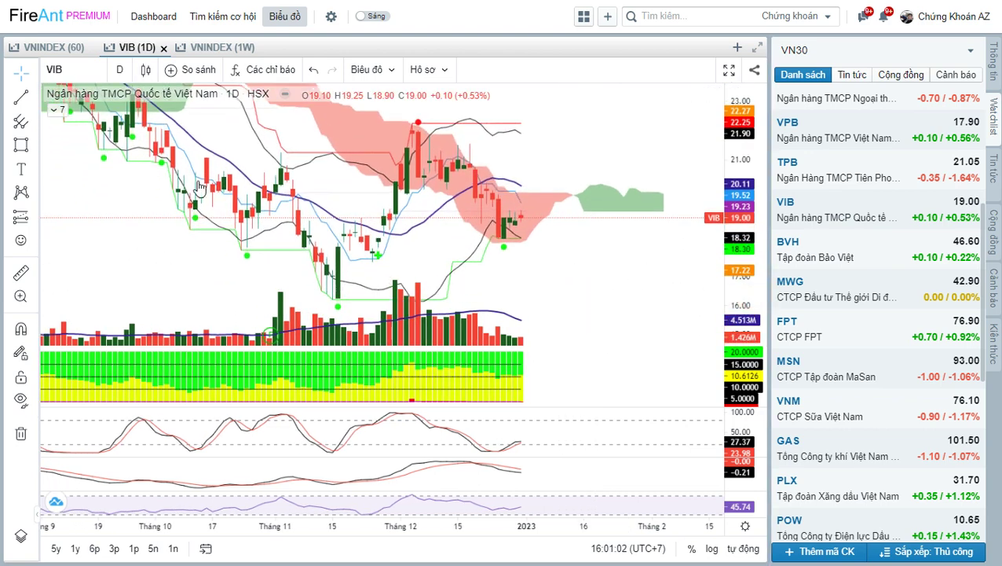
left_click(21, 145)
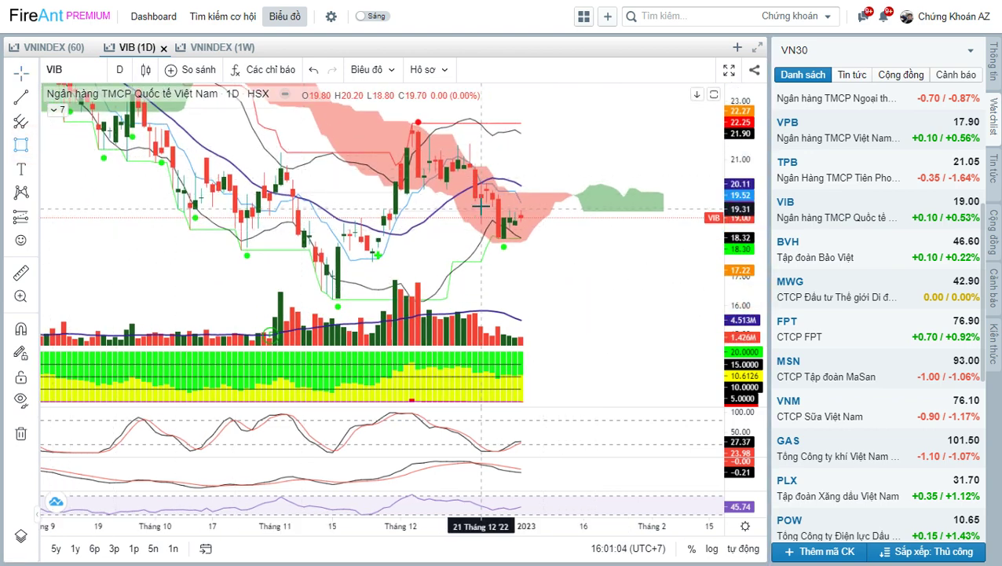
left_click_drag(481, 206, 560, 285)
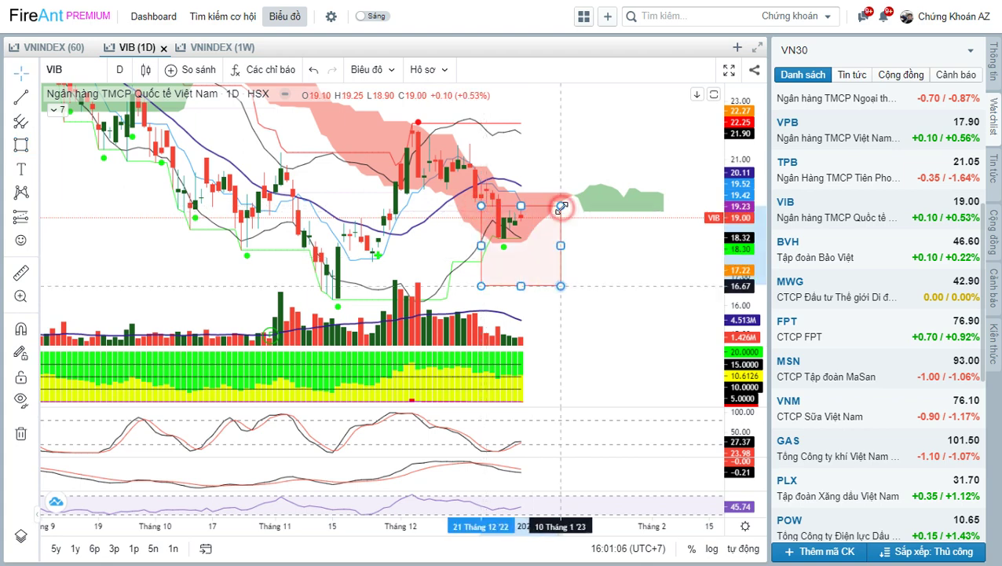
key("Delete")
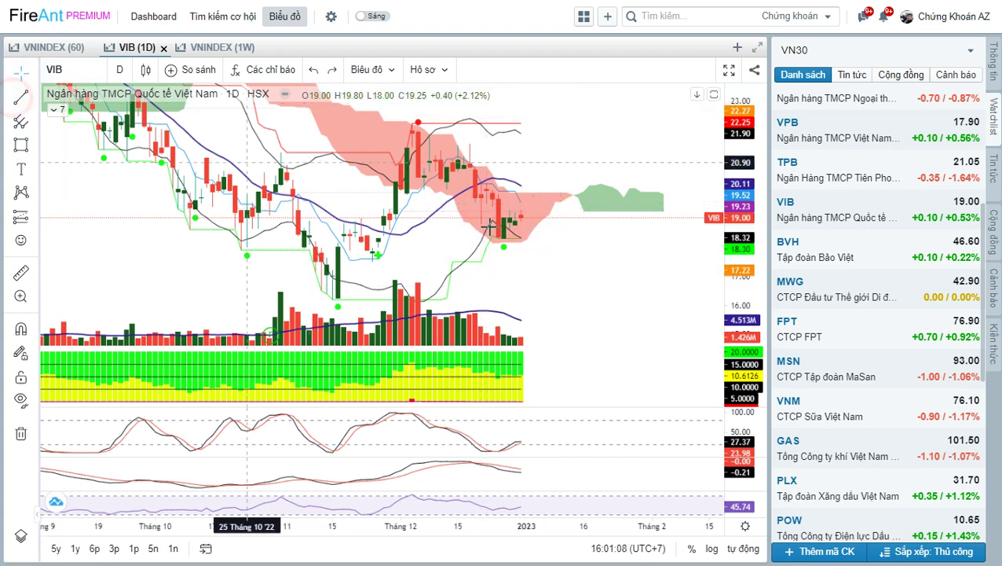
Step: Draw a horizontal trend line at about 19.40 on the VIB chart, from 23 December 2022 into January 2023
key("alt+t")
left_click(492, 206)
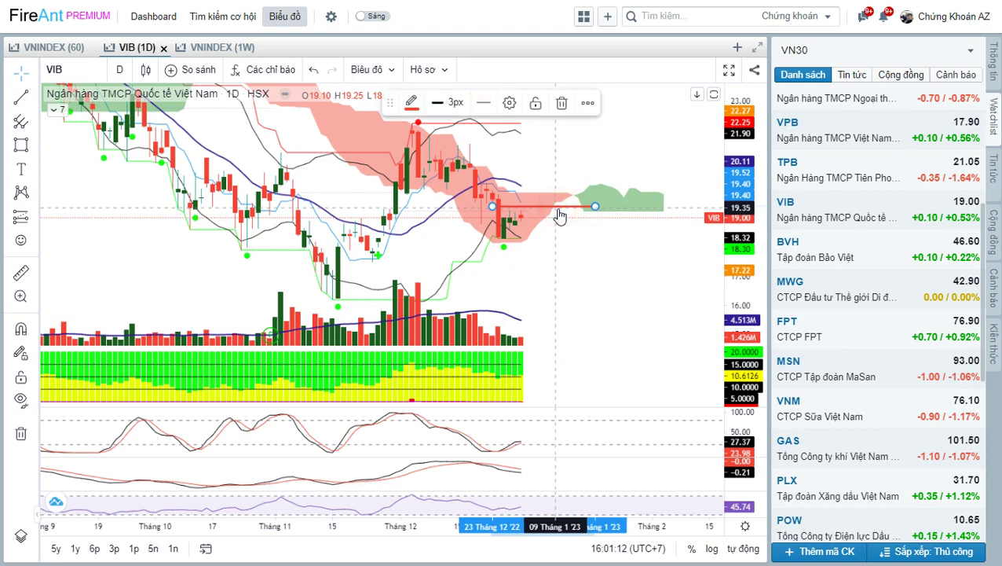
left_click(560, 220)
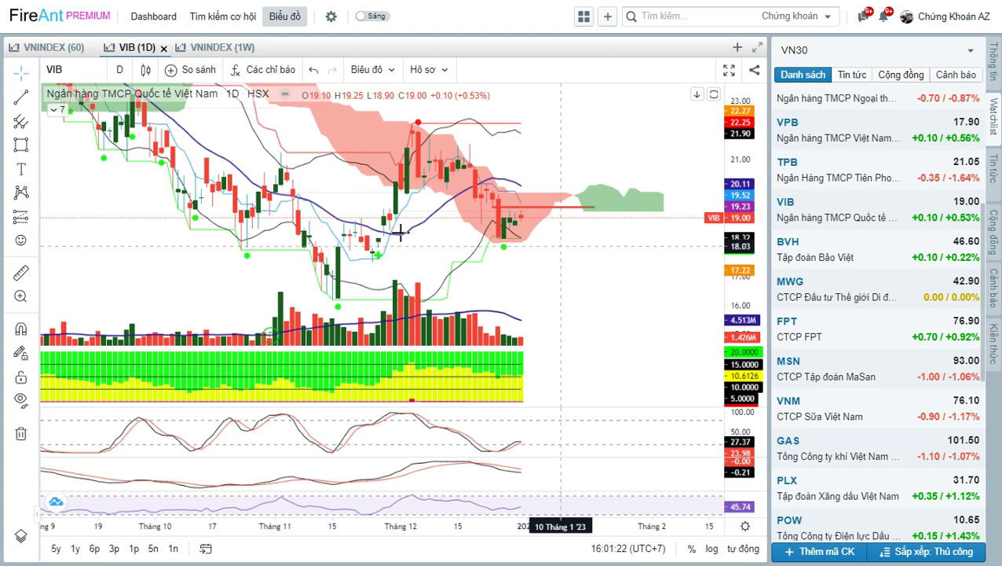
Step: Add a text label reading "Safety" just under VIB's horizontal line, beside the latest candles
left_click(21, 169)
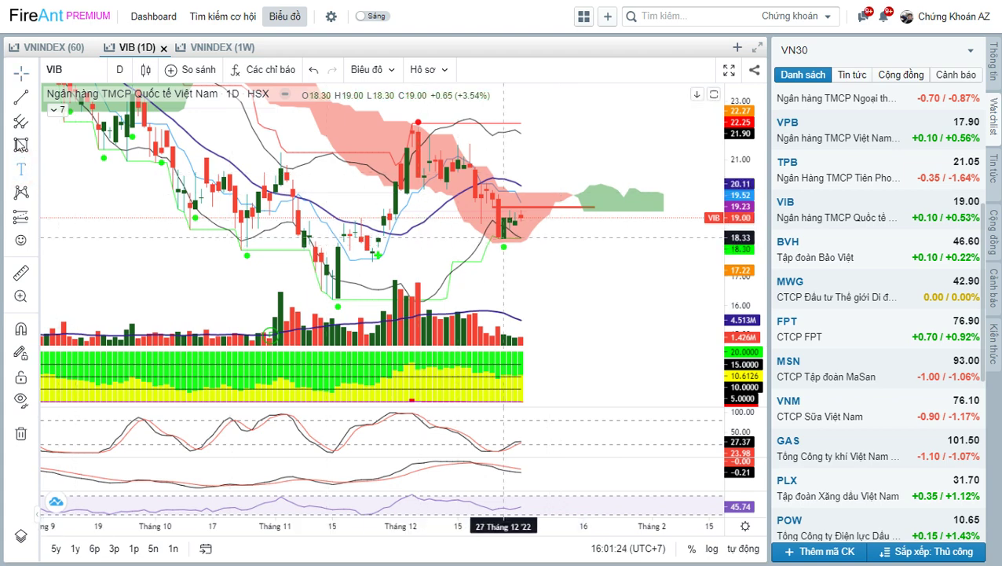
left_click(30, 173)
left_click(99, 169)
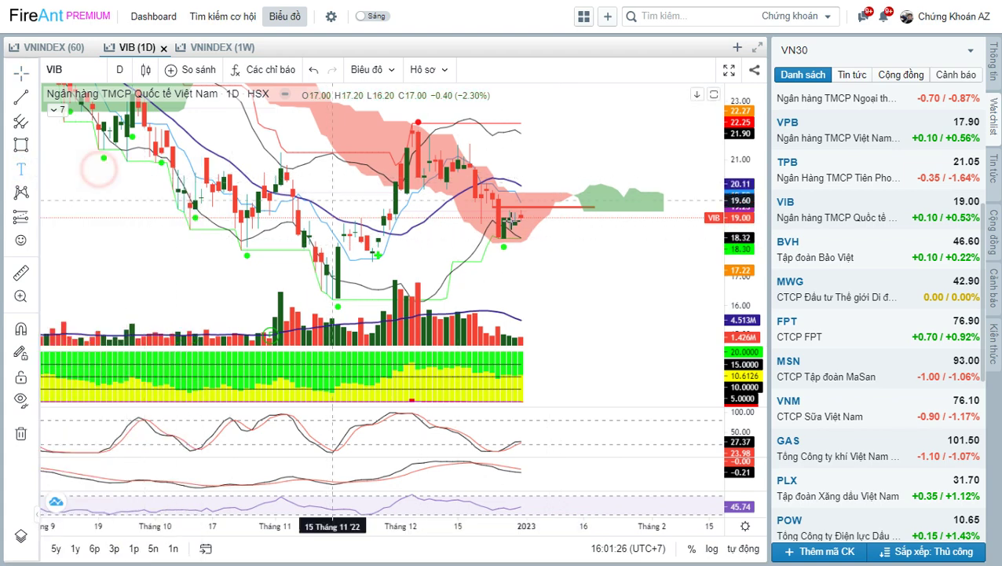
left_click(562, 238)
type("Safety")
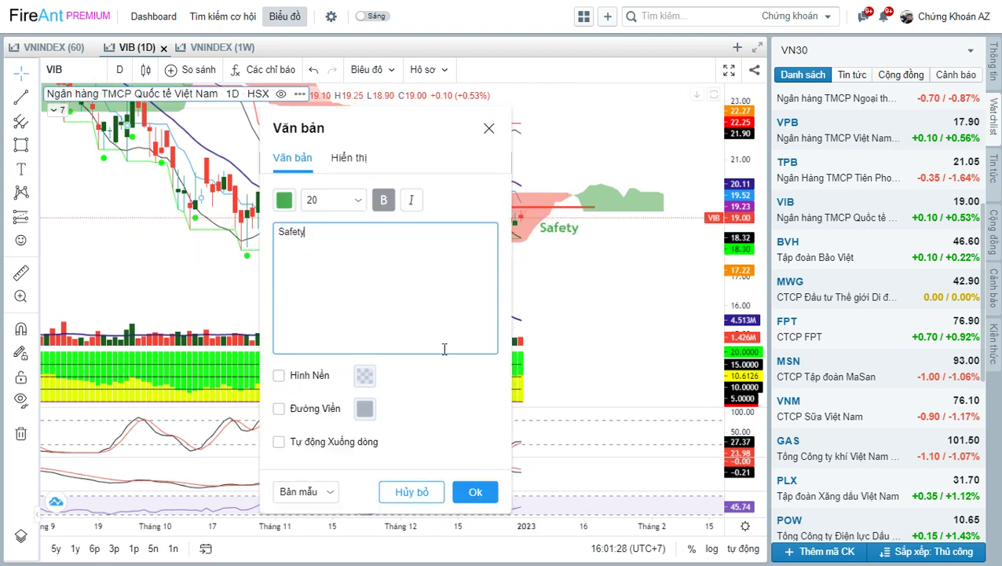
left_click(474, 493)
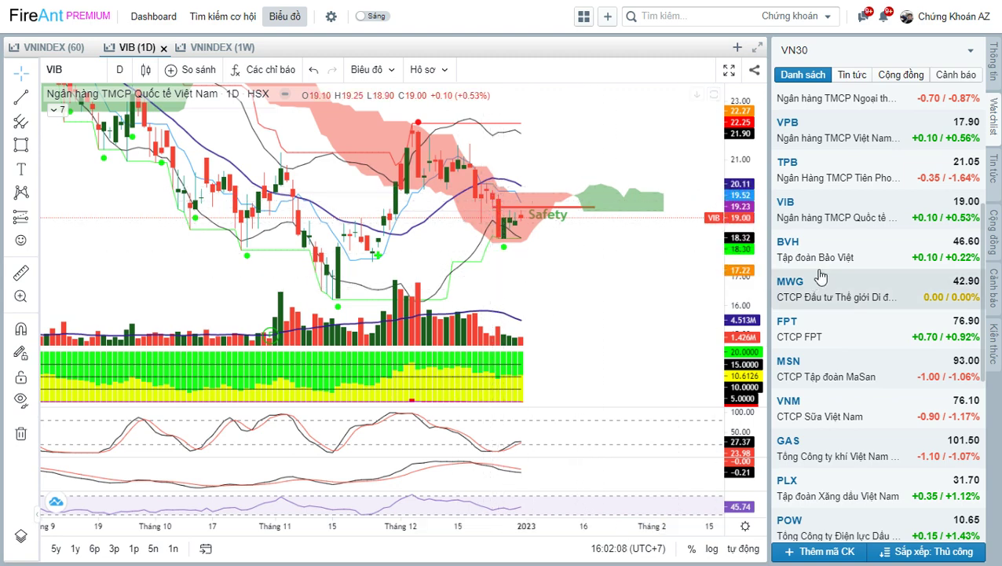
Step: Open BVH's daily chart from the VN30 watchlist and stretch its price scale to enlarge the recent candles
scroll(821, 275, "down", 4)
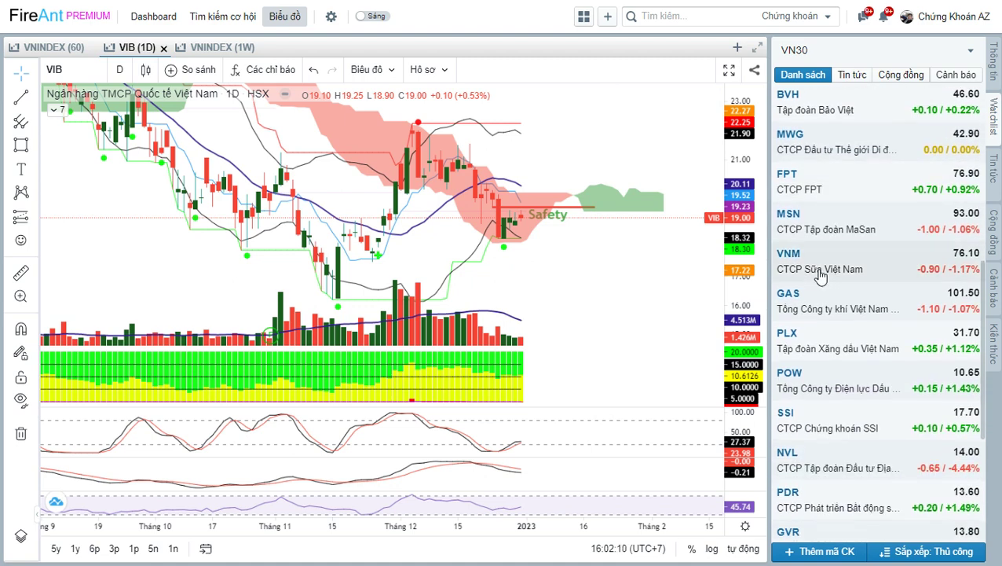
mouse_move(773, 82)
left_mouse_down()
mouse_move(881, 113)
mouse_move(982, 120)
left_mouse_up()
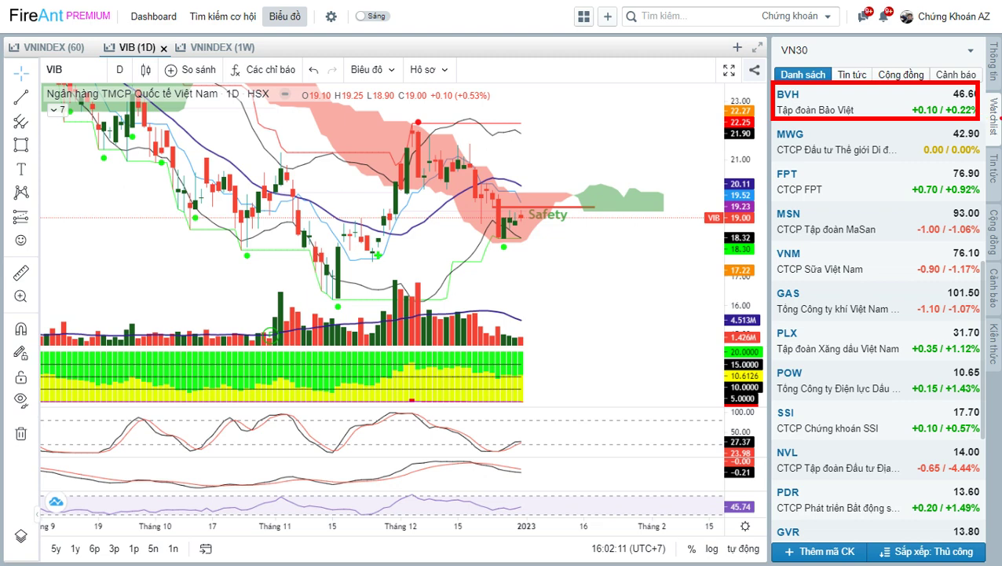
left_click(889, 112)
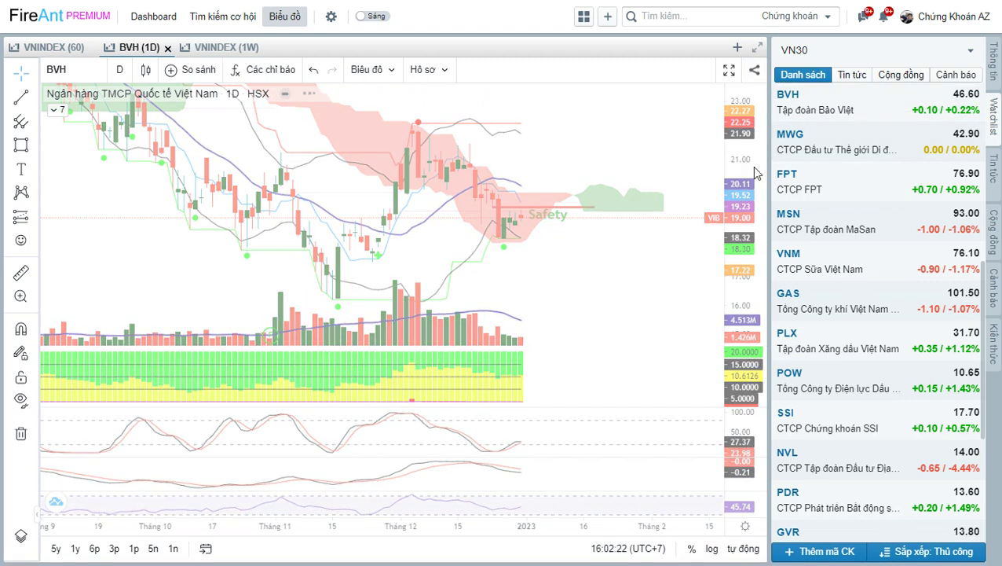
left_click_drag(750, 310, 734, 214)
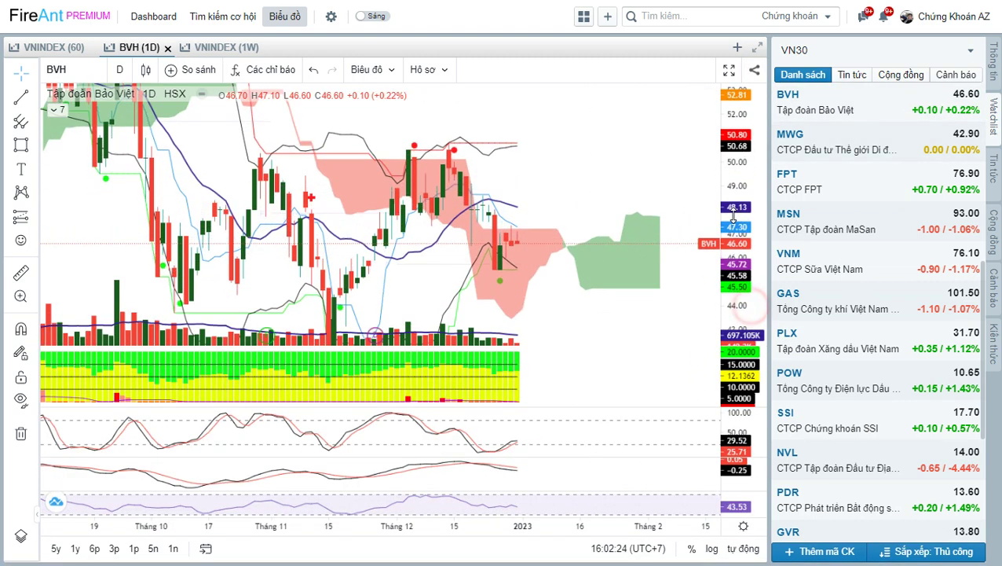
scroll(553, 196, "up", 3)
scroll(611, 157, "down", 2)
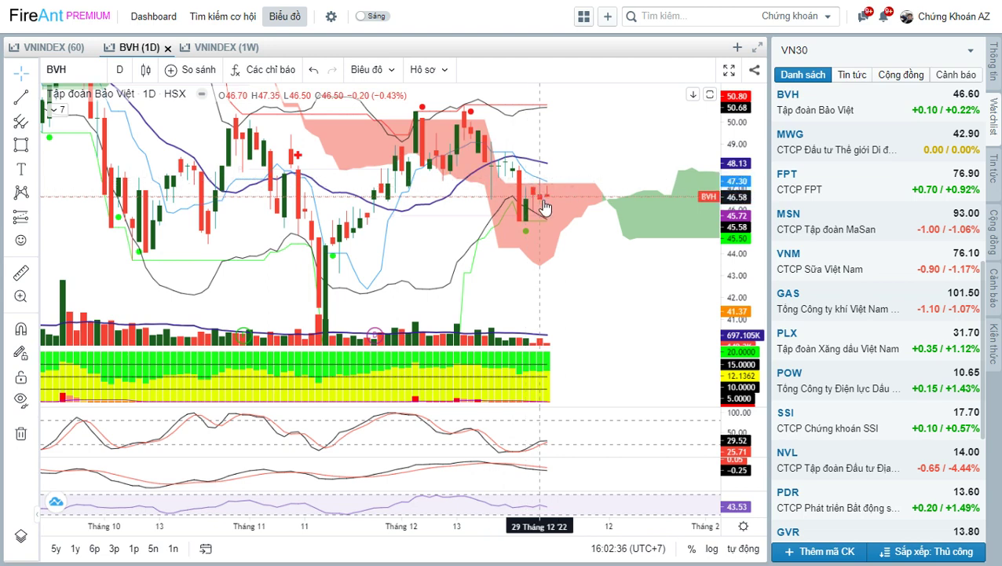
Step: Draw a horizontal trend line under BVH's latest candles and shift it to start on 15 December 2022 at about 45.77
left_click(21, 96)
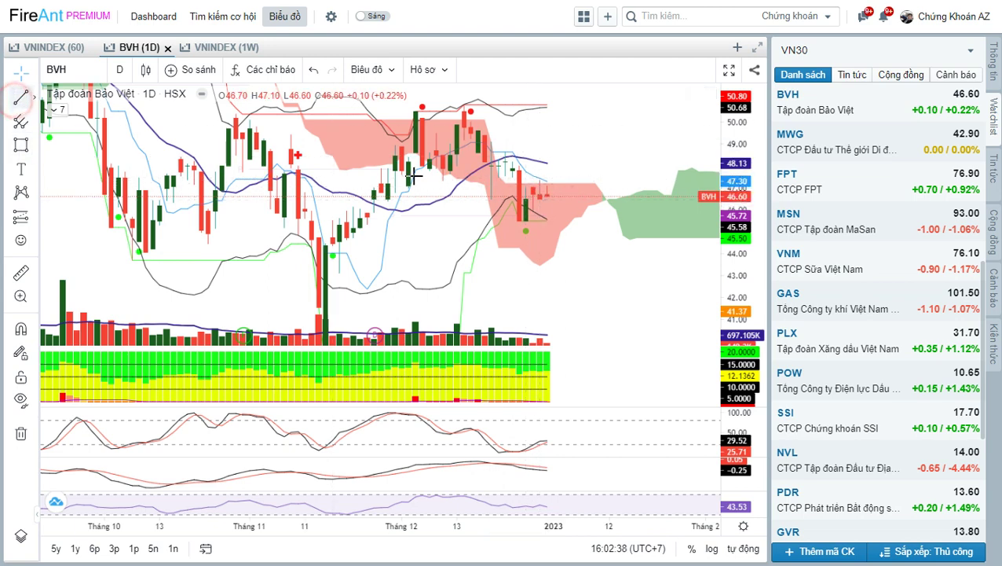
left_click(445, 216)
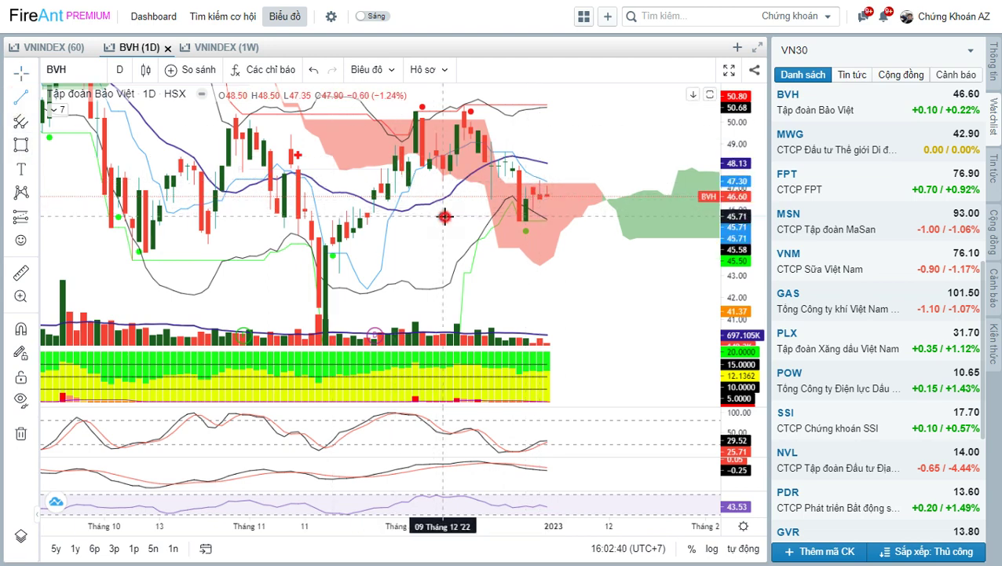
left_click(603, 217)
left_click(610, 249)
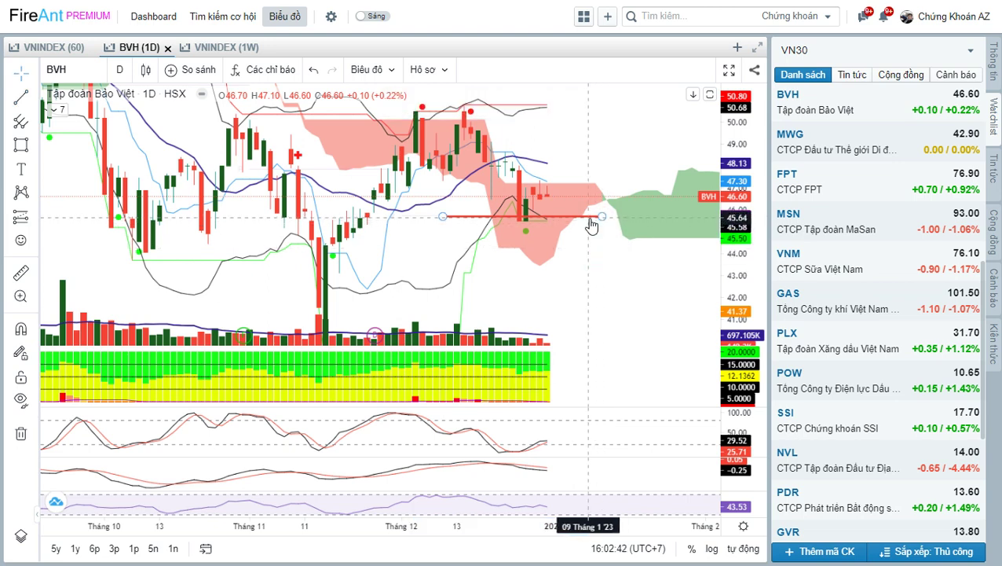
left_click_drag(591, 216, 618, 215)
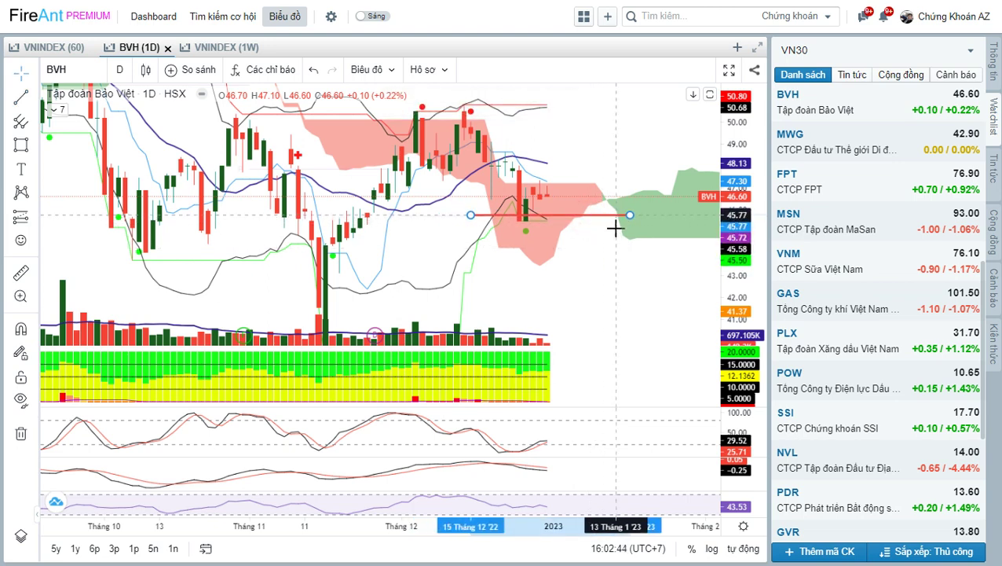
left_click(615, 228)
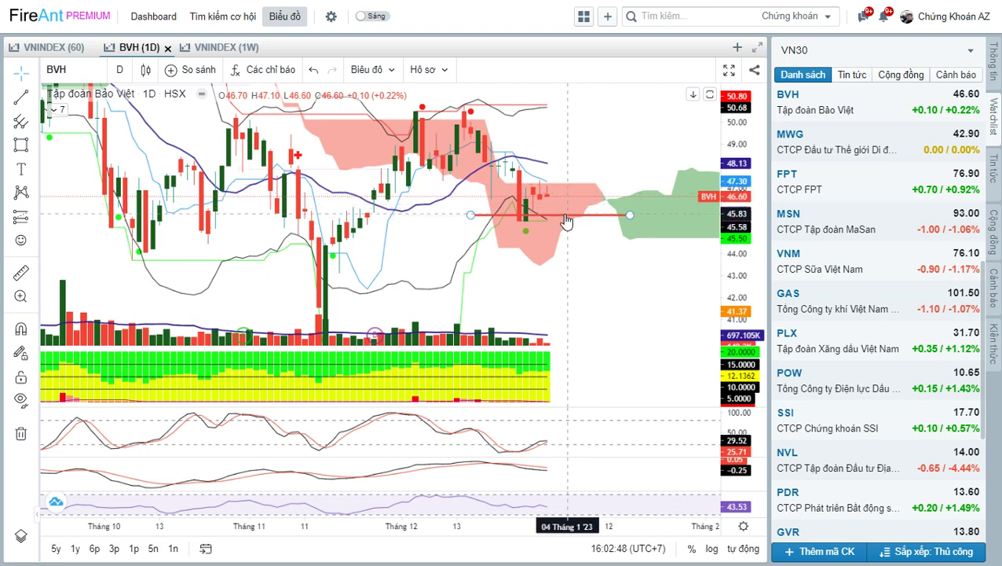
Step: Add a "Safety" text label below BVH's horizontal line and move it close under the line near the latest candles
left_click(35, 174)
left_click(80, 169)
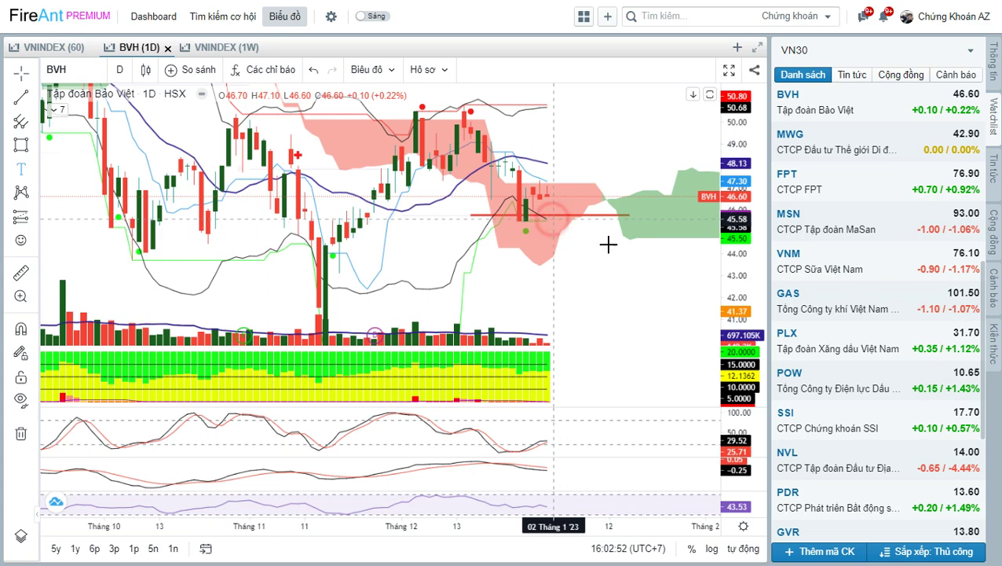
left_click(553, 222)
type("Safety")
left_click(473, 490)
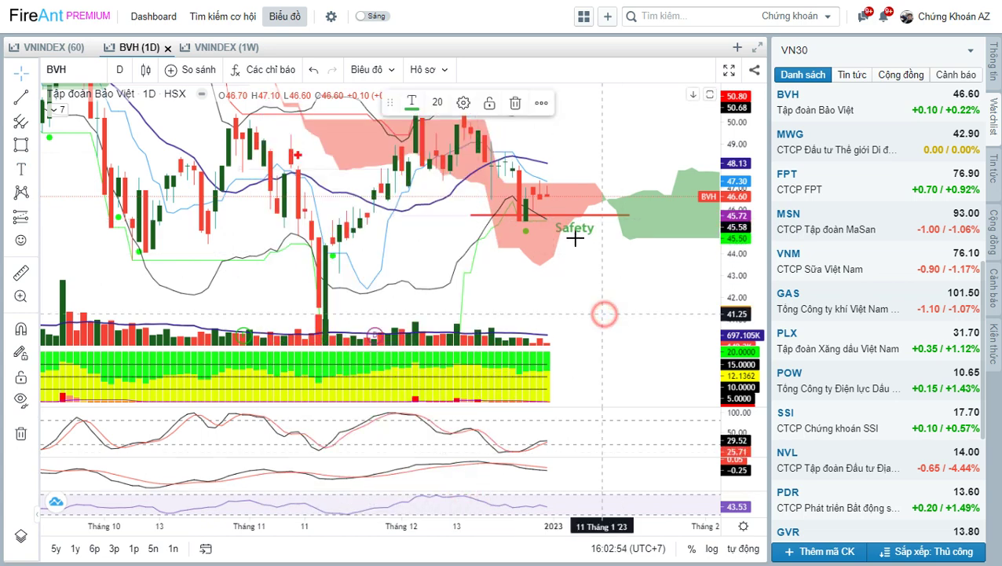
left_click_drag(575, 238, 555, 232)
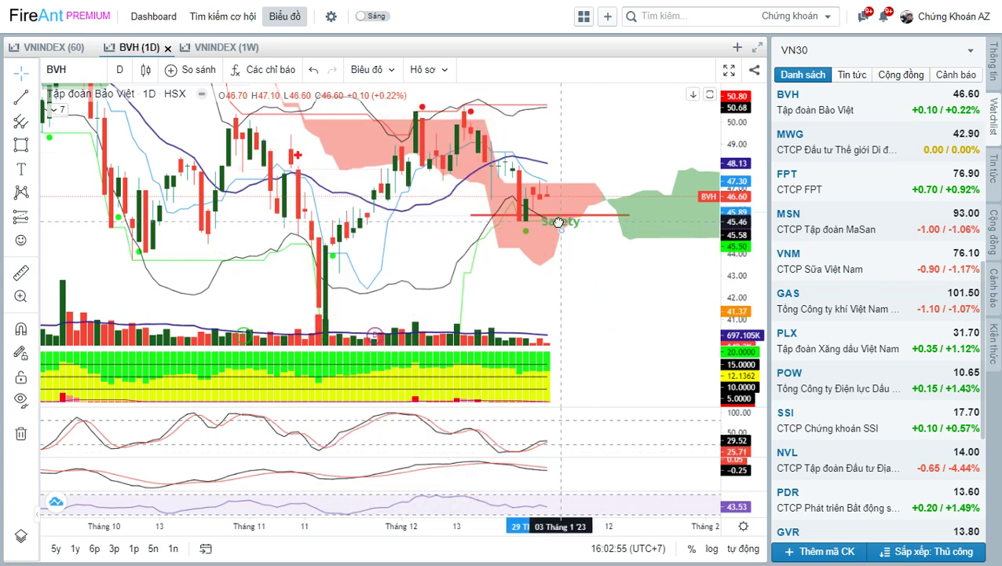
left_click(645, 267)
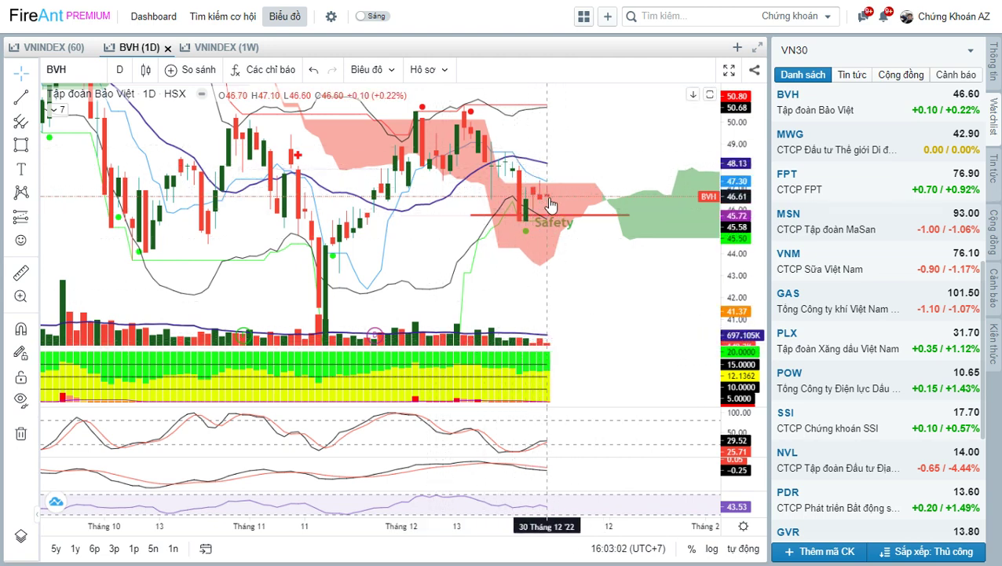
Step: Open MWG's daily chart from the VN30 watchlist, leaving free space after the latest candles
scroll(644, 264, "down", 3)
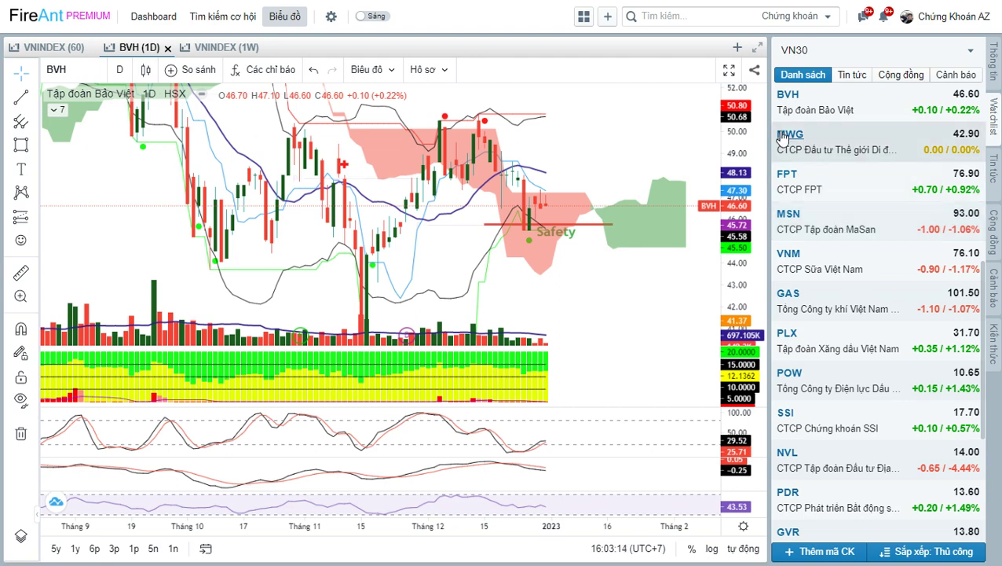
left_click(828, 145)
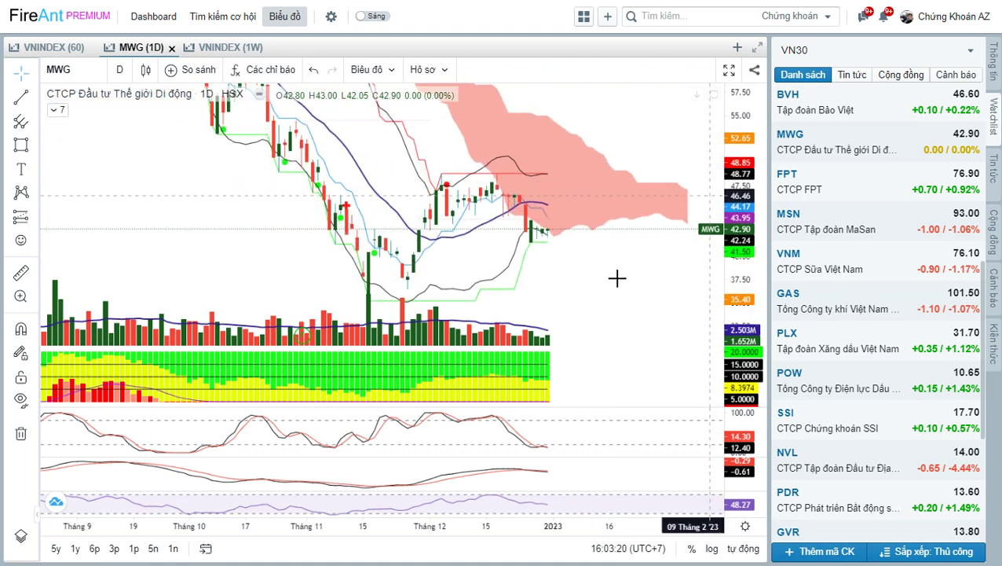
left_click_drag(607, 271, 579, 267)
Step: Draw a horizontal trend line at about 44.12 on the MWG chart, from 2 December 2022 past the latest candles
left_click(21, 97)
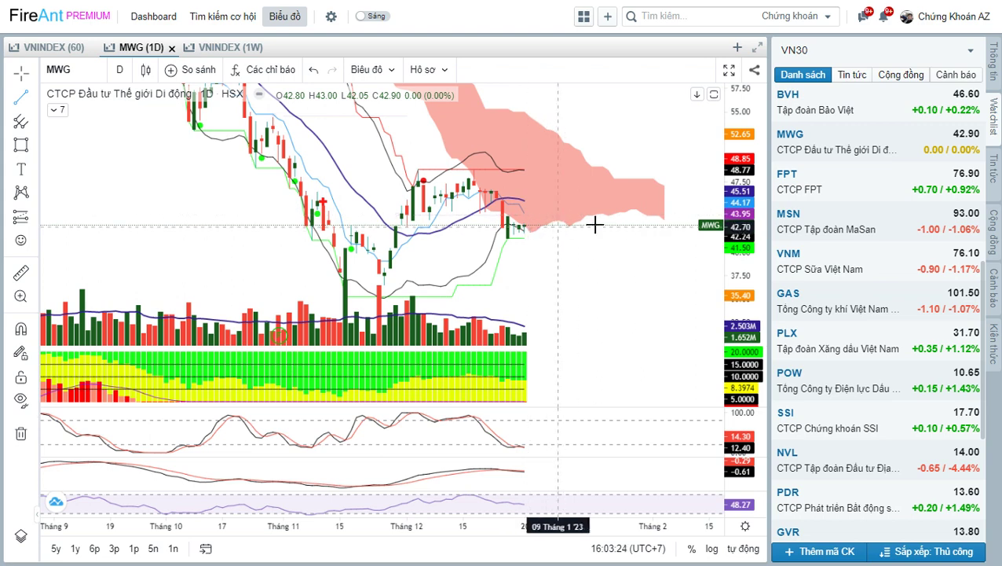
left_click(413, 214)
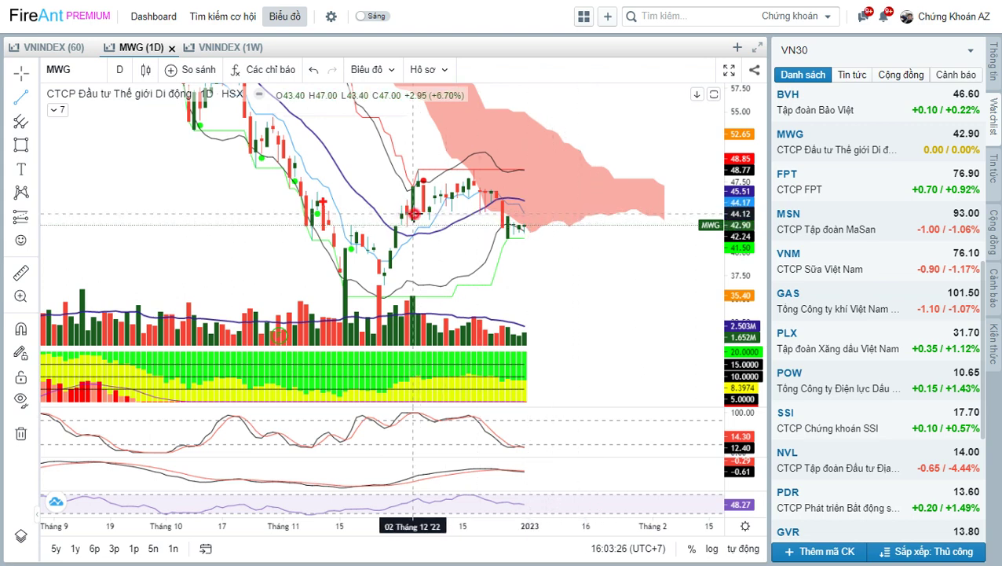
left_click(563, 214)
left_click(579, 253)
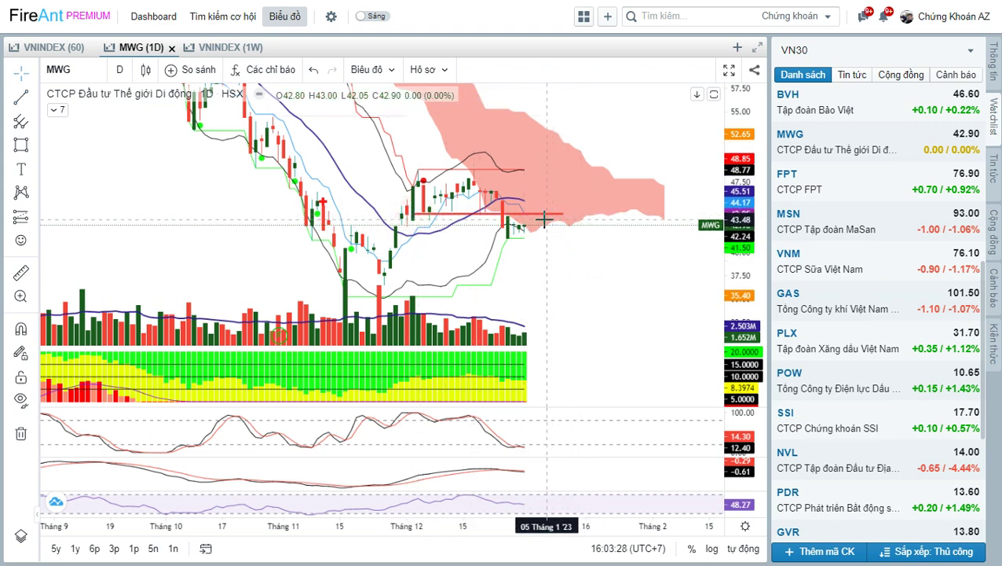
Step: Add a "Safety" text label on the MWG chart and move it just under the horizontal line, beside the latest candles
left_click(21, 168)
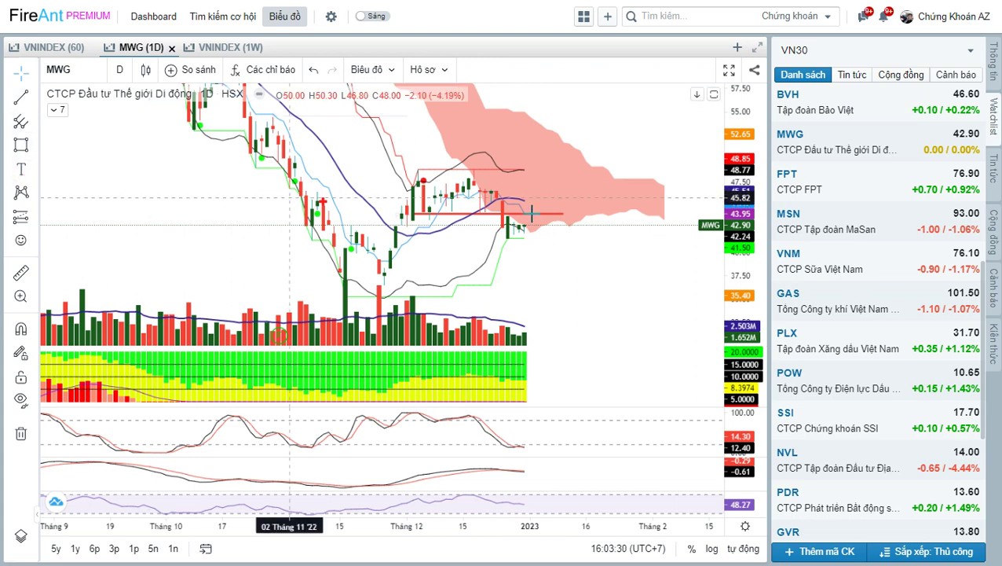
left_click(523, 213)
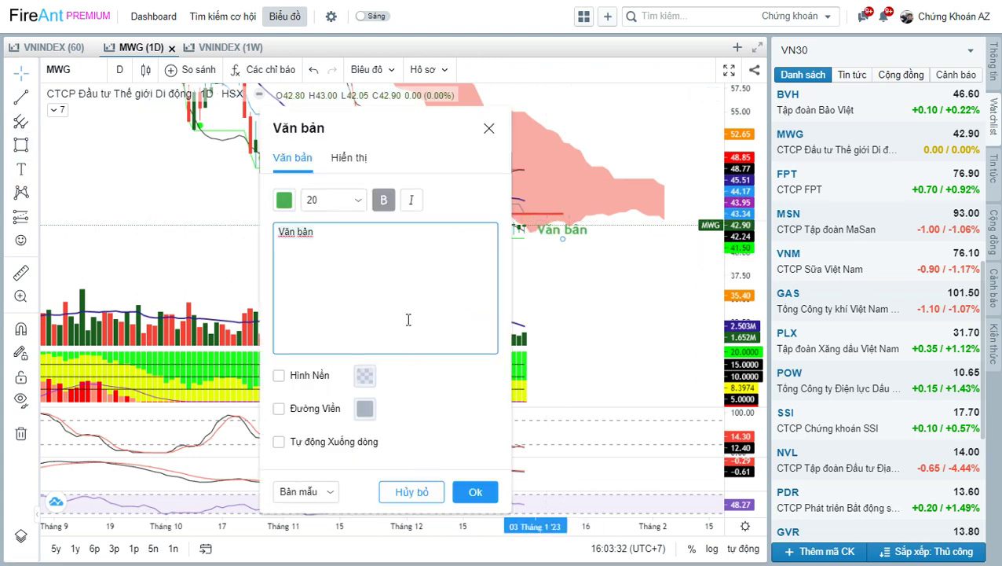
key("ctrl+a")
type("Safety")
left_click(476, 491)
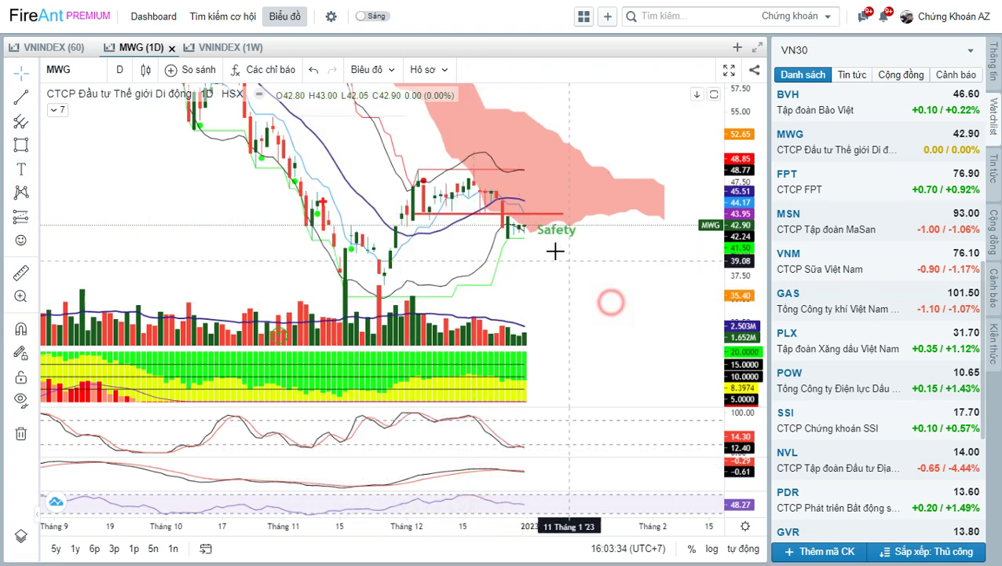
left_click_drag(561, 236, 554, 229)
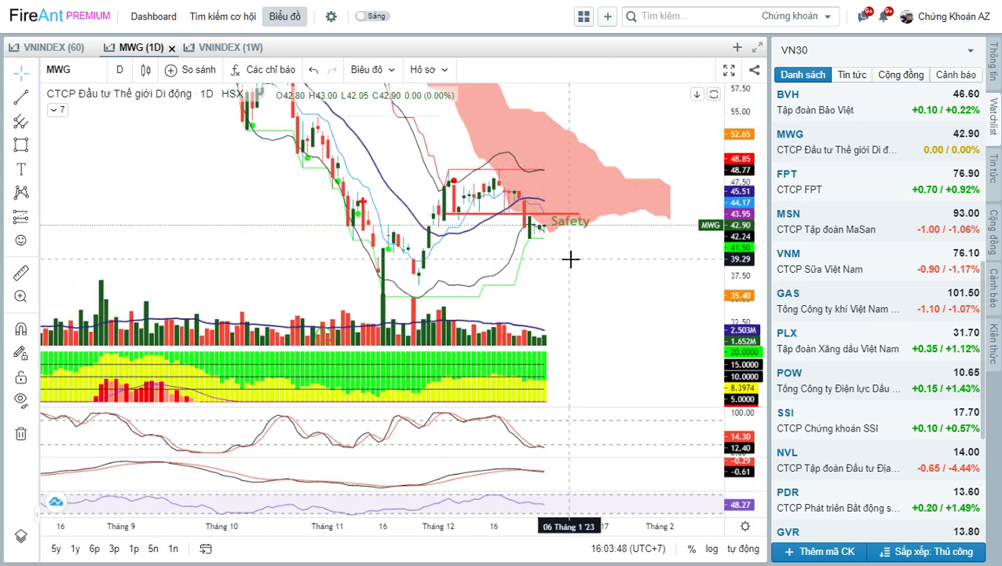
Step: Write the temporary on-screen note "FPT - MWG - PNJ - VNM" below the latest MWG candles, then clear it
left_click_drag(597, 279, 434, 242)
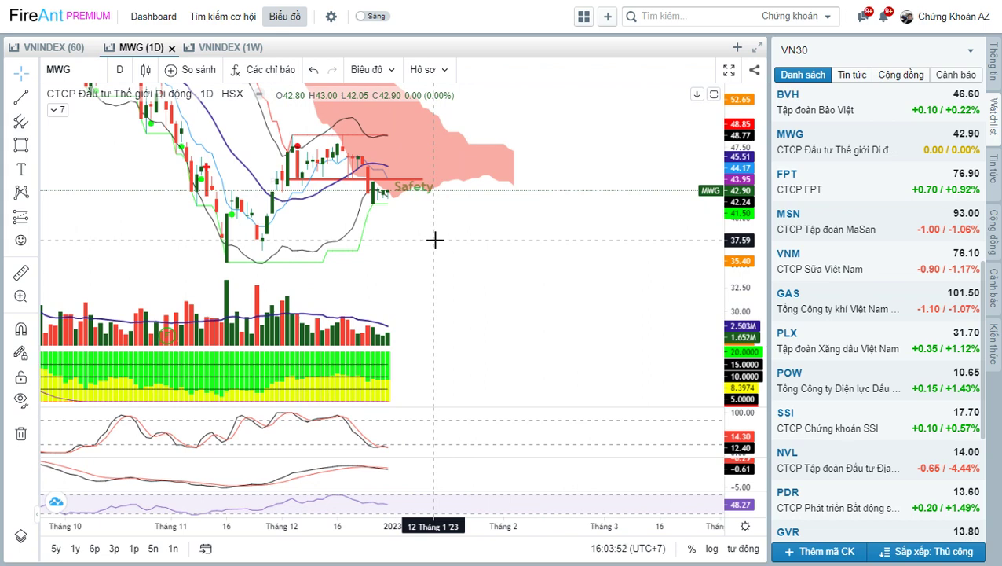
left_click(424, 251)
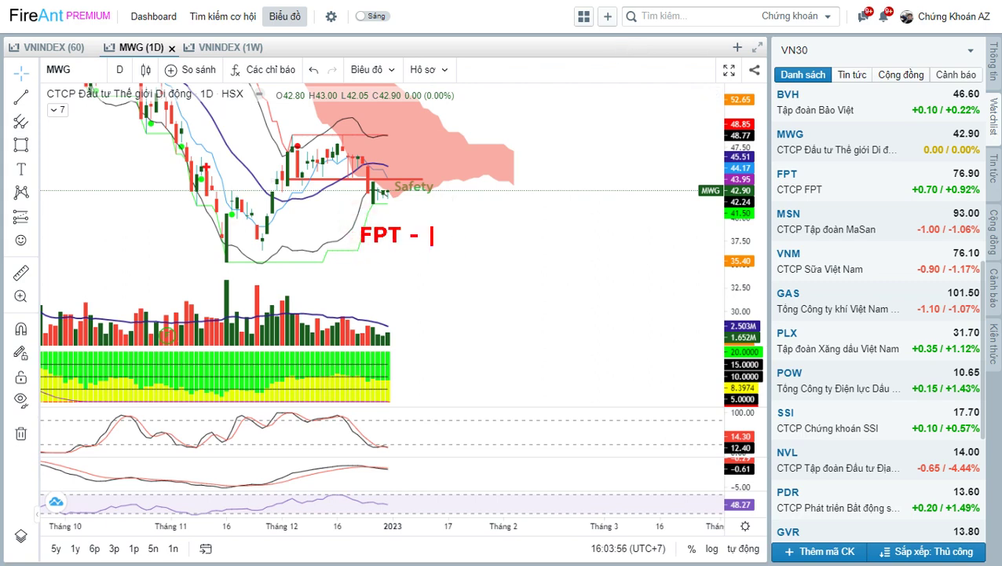
type("MWG")
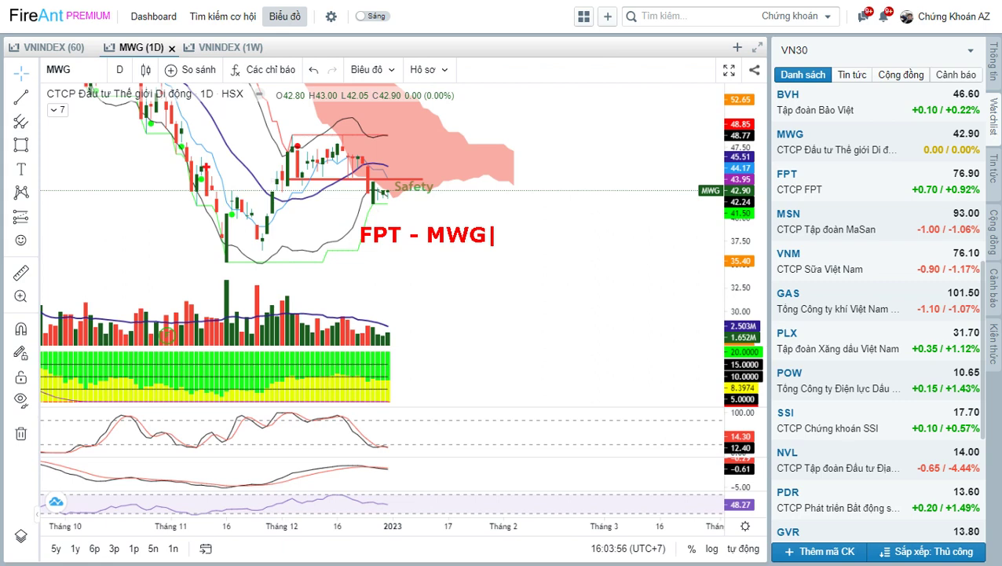
type("- PNJ")
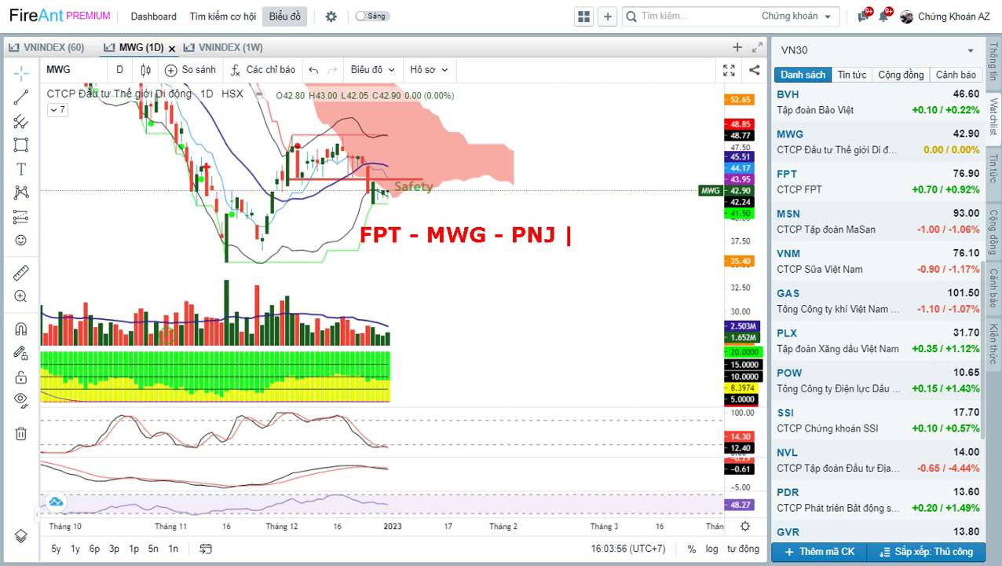
type(" - VNM")
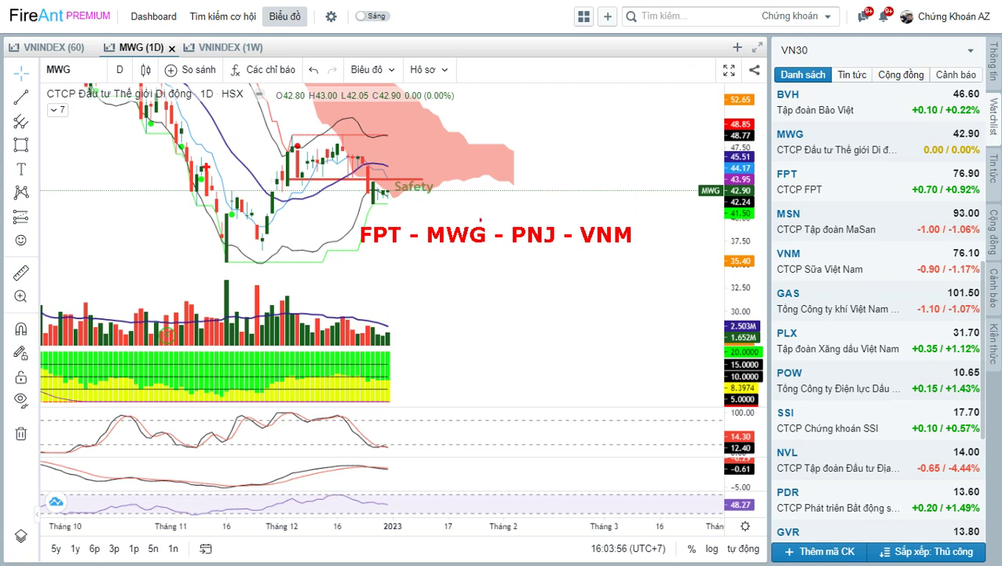
left_click(347, 217)
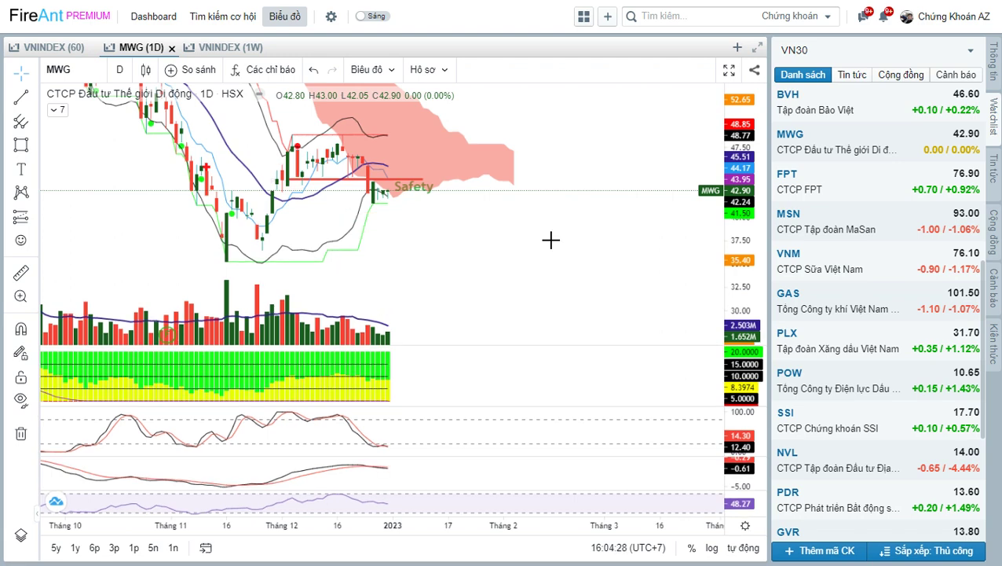
Step: Open FPT's daily chart from the VN30 watchlist and examine its recent candles against the earlier months' trend
left_click_drag(506, 234, 525, 246)
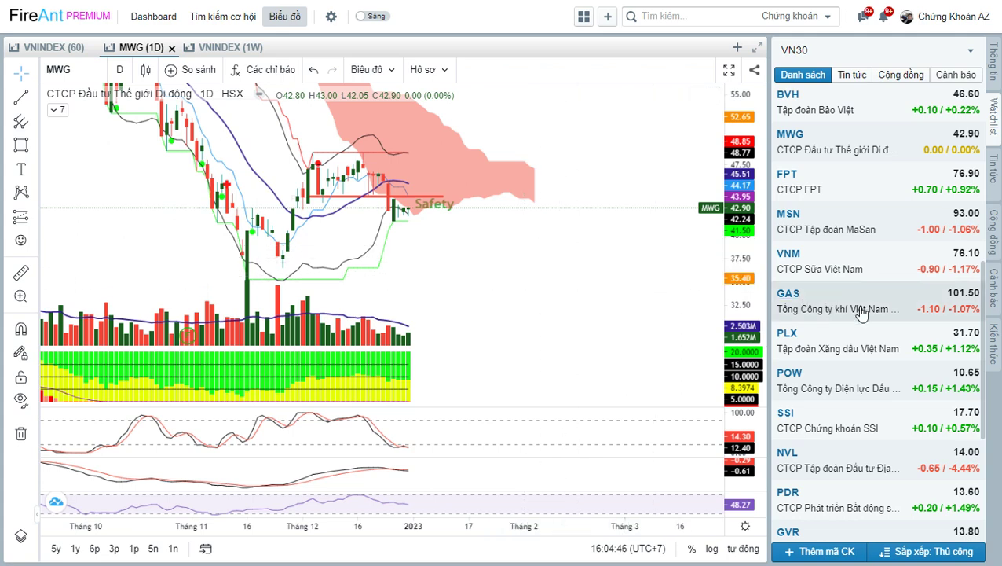
left_click(847, 211)
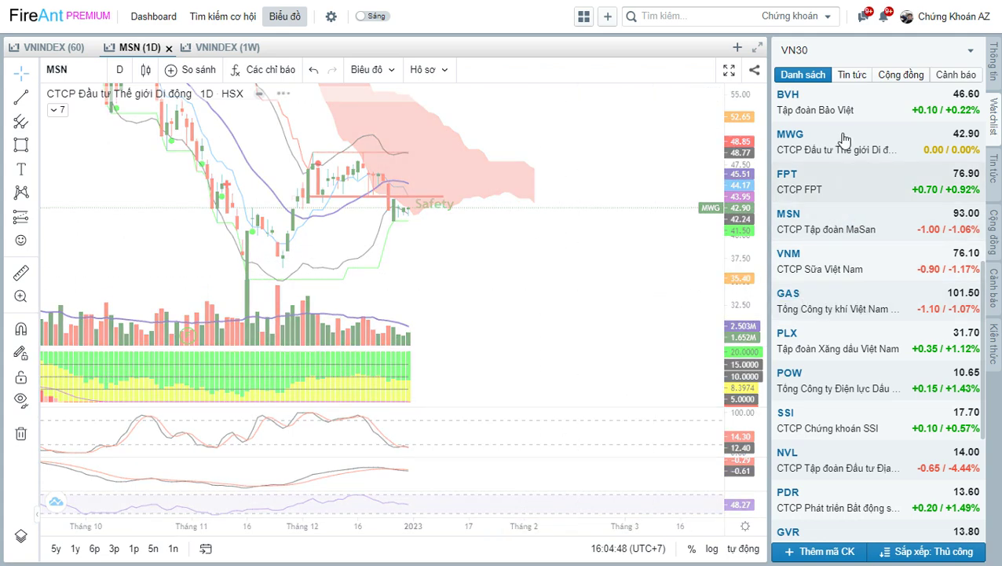
left_click(831, 179)
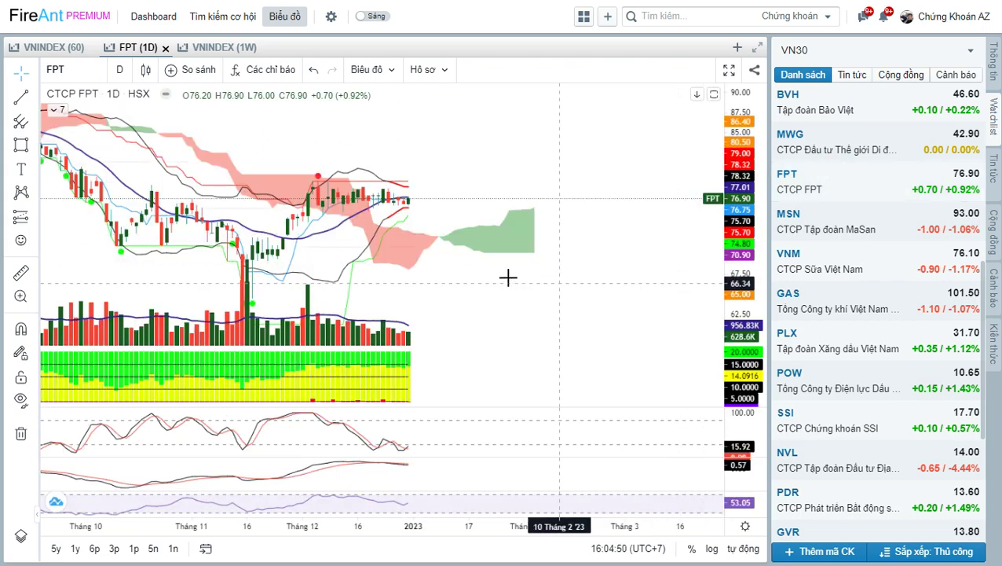
left_click_drag(508, 276, 550, 274)
left_click_drag(720, 271, 727, 206)
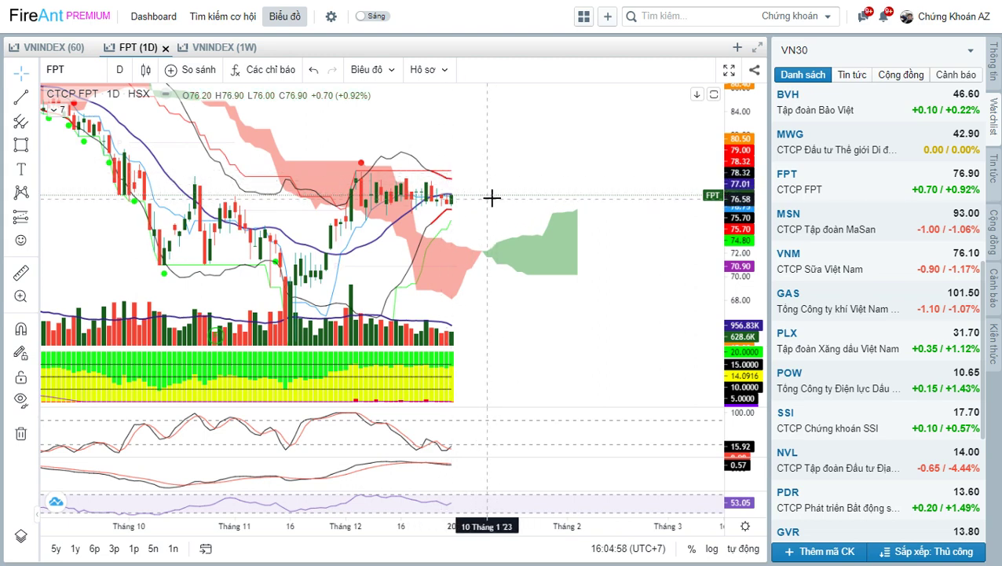
scroll(511, 200, "down", 5)
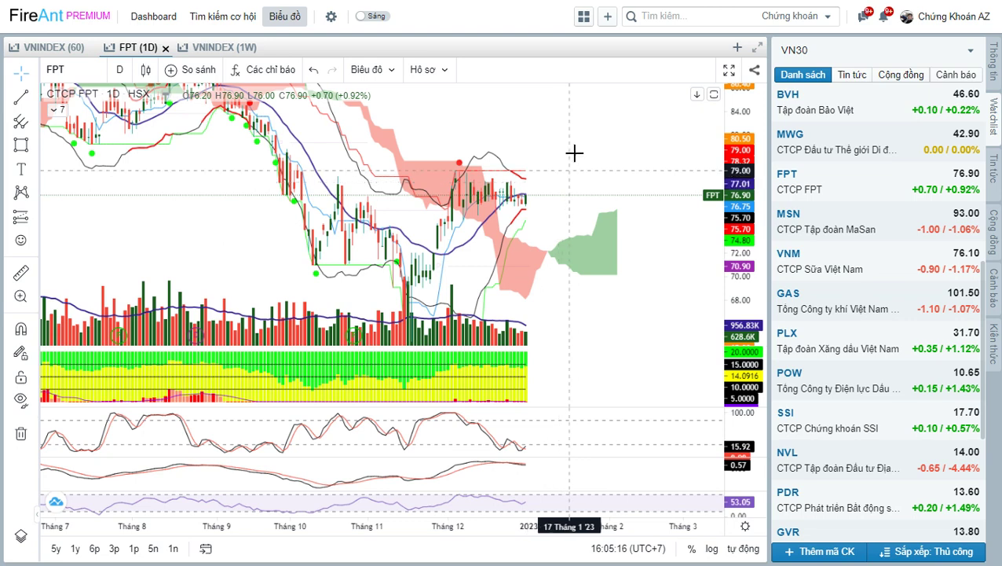
scroll(580, 141, "down", 4)
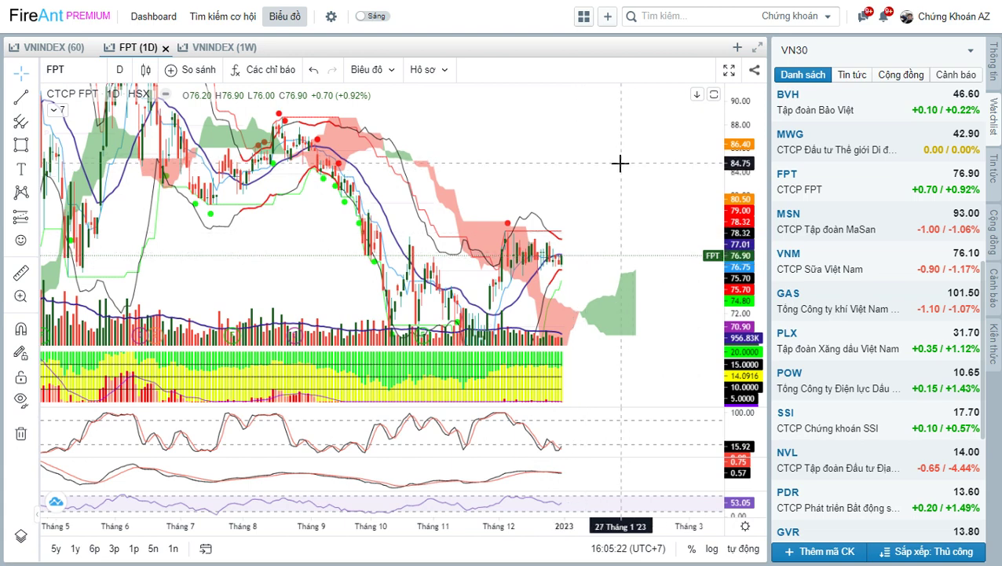
scroll(636, 149, "up", 2)
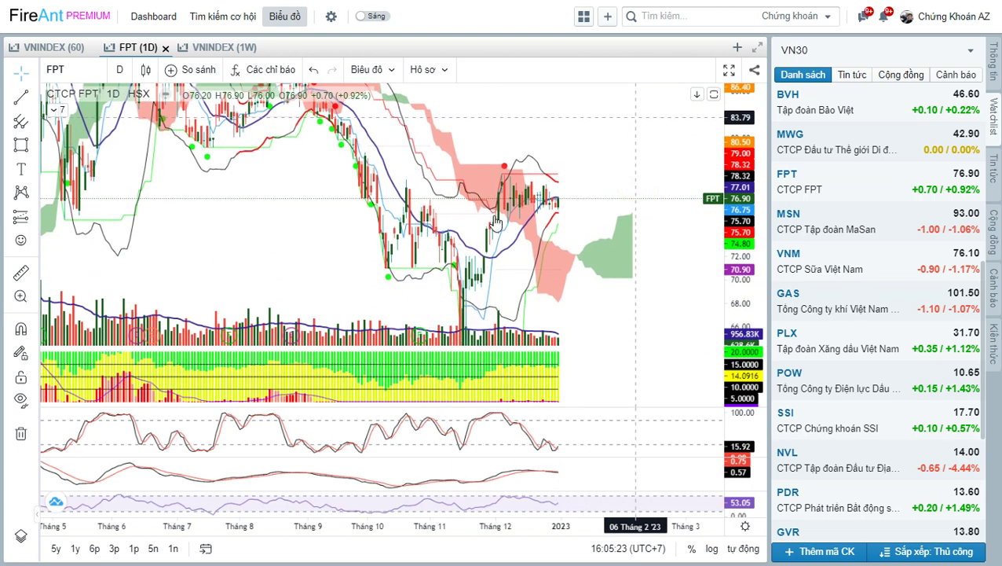
scroll(566, 230, "up", 2)
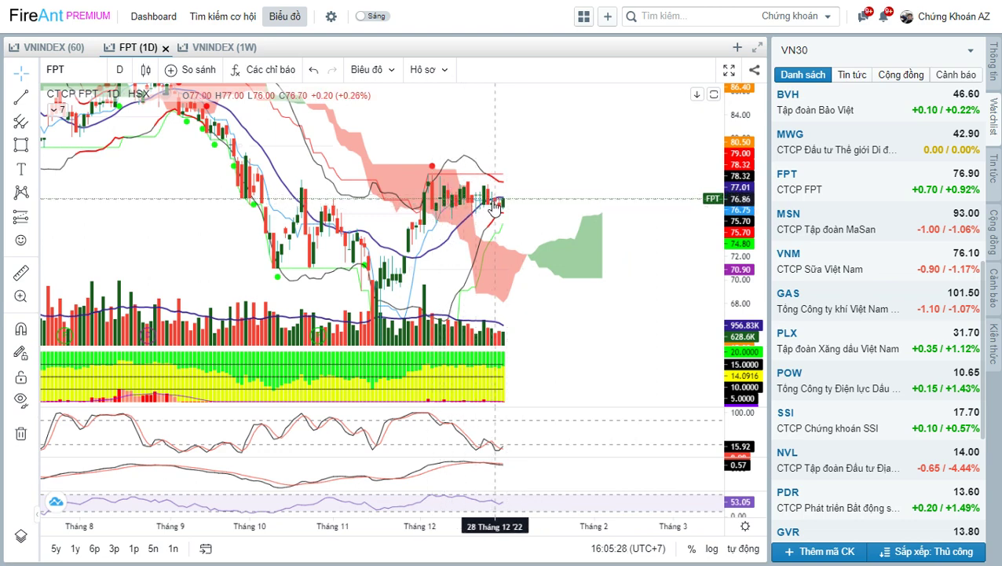
Step: Open MSN's daily chart and draw a horizontal trend line at about 95.26 from 20 December 2022 to 18 January 2023
left_click(867, 230)
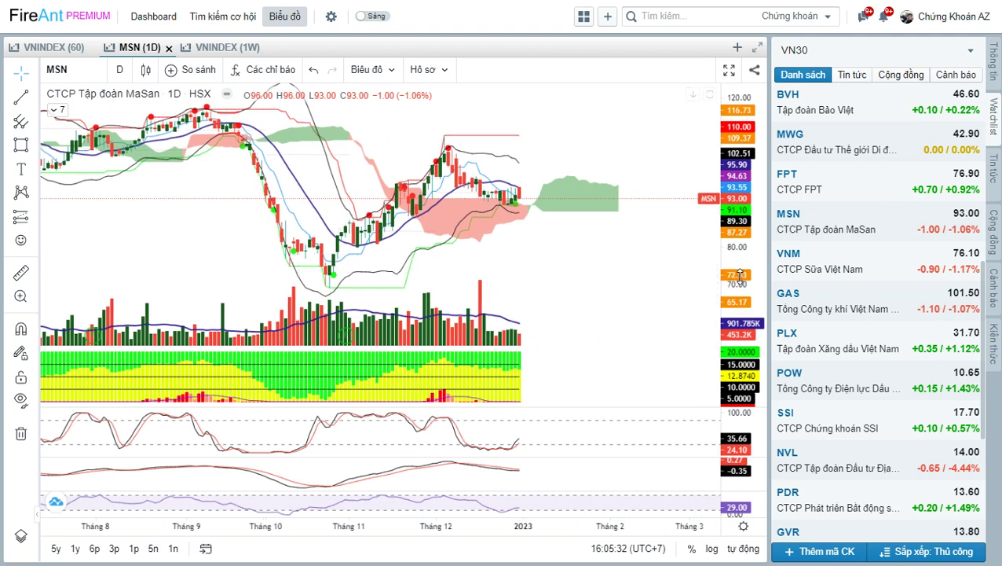
scroll(609, 259, "up", 3)
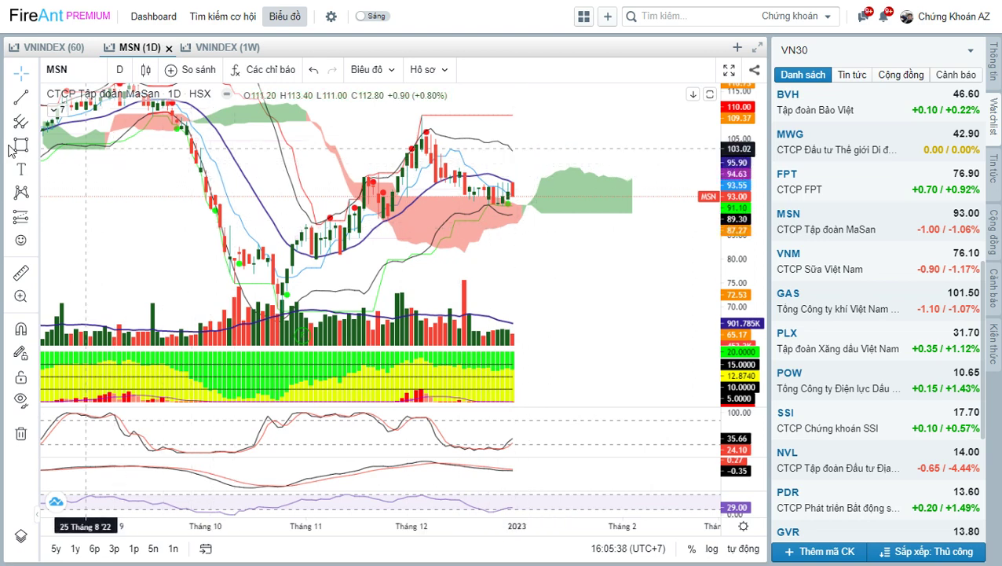
left_click(22, 96)
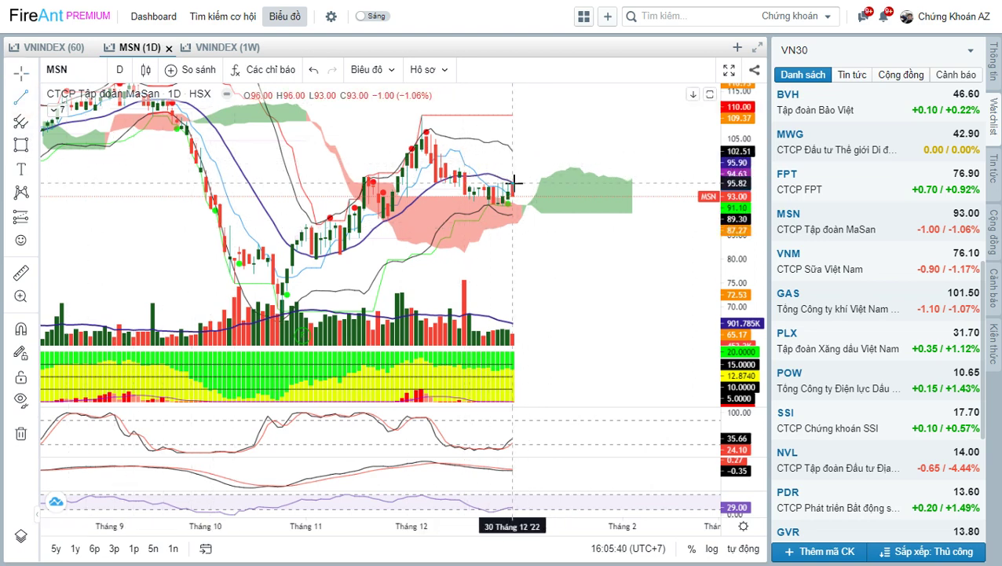
left_click(474, 186)
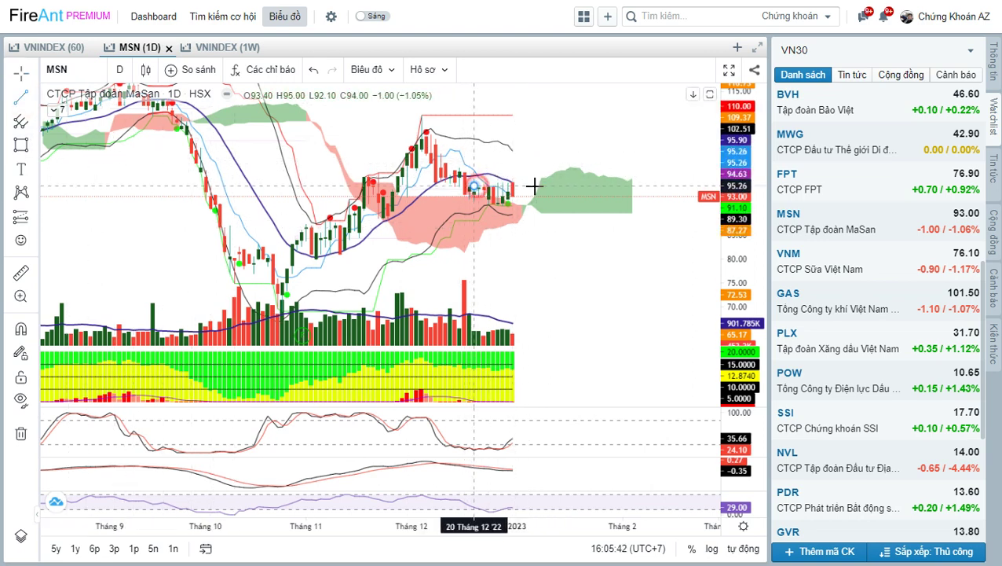
left_click(575, 187)
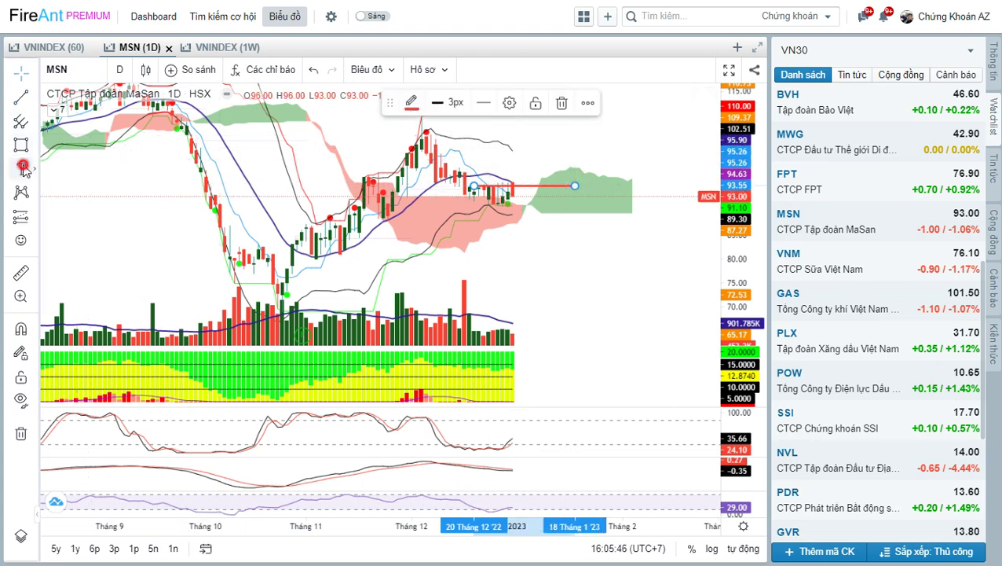
Step: Add a "Safety" text label on the MSN chart just under the horizontal line, beside the latest candles
left_click(524, 196)
type("Safety")
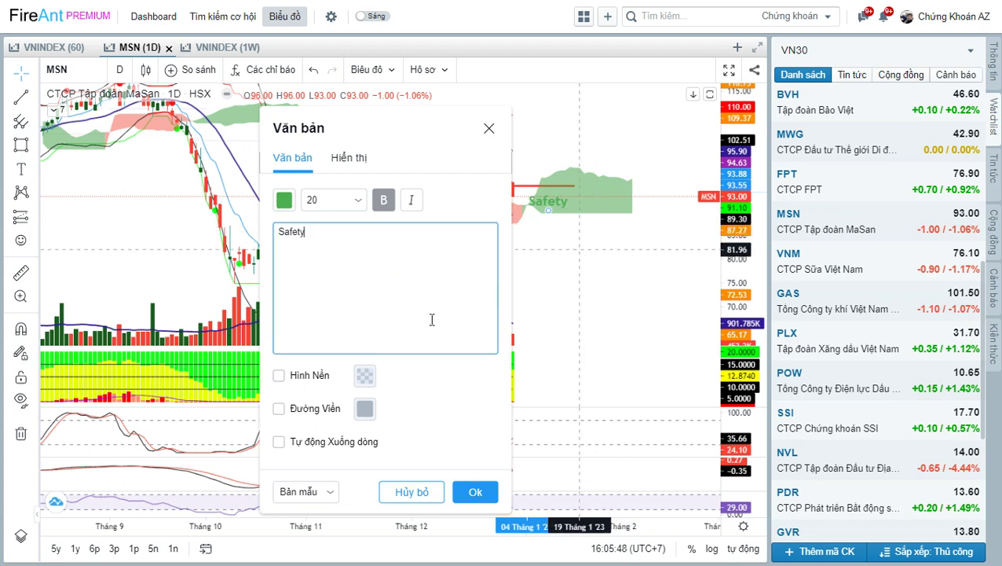
left_click(471, 494)
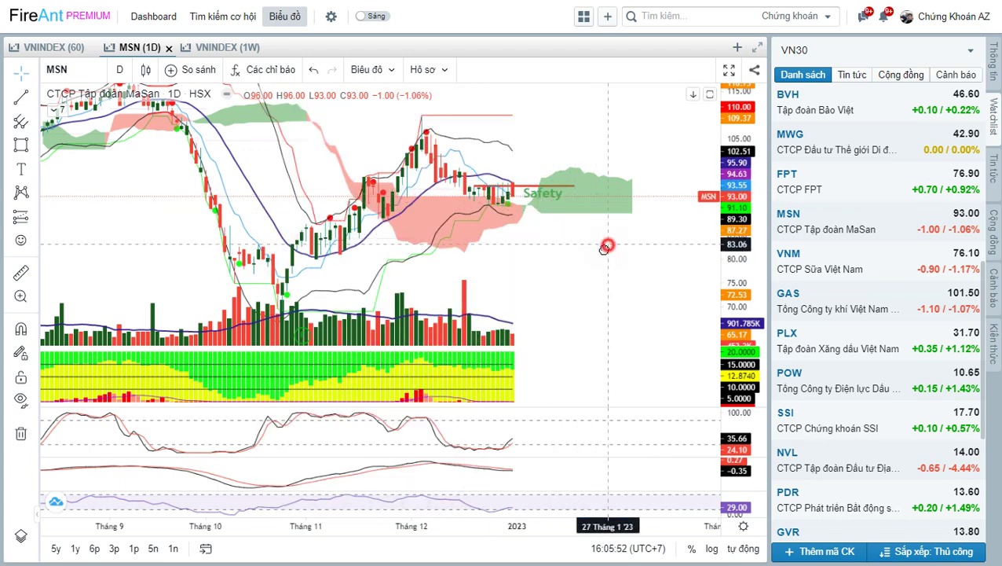
left_click_drag(604, 241, 505, 247)
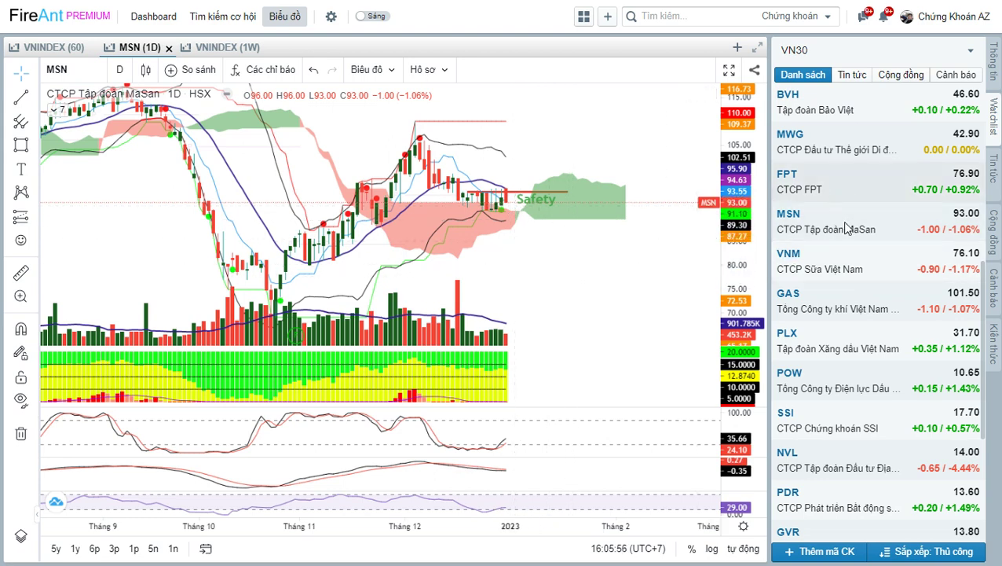
Step: Open VNM's daily chart and draw a horizontal trend line at about 78.56 from 26 December 2022 to about 19 January 2023
left_click(822, 267)
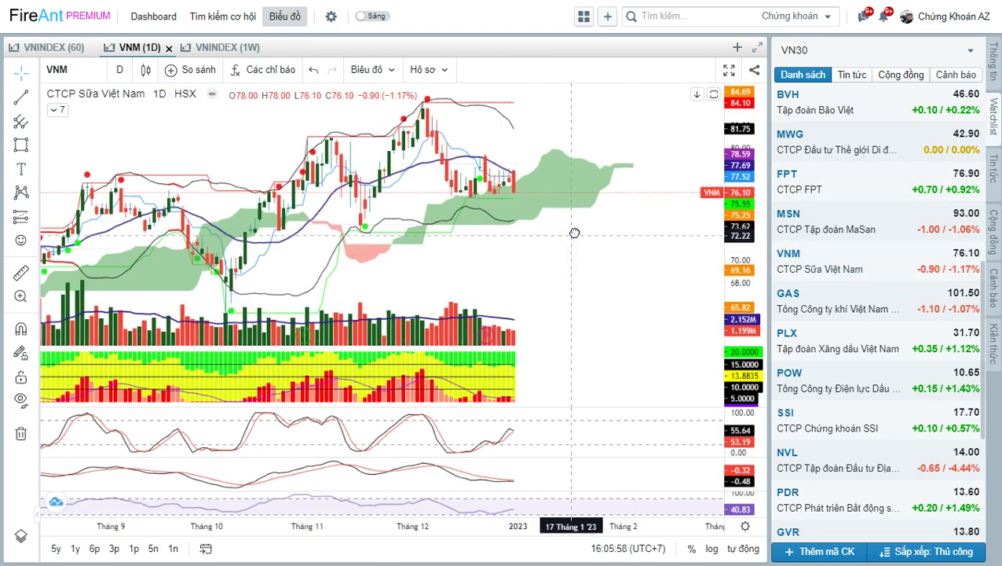
left_click_drag(574, 232, 577, 232)
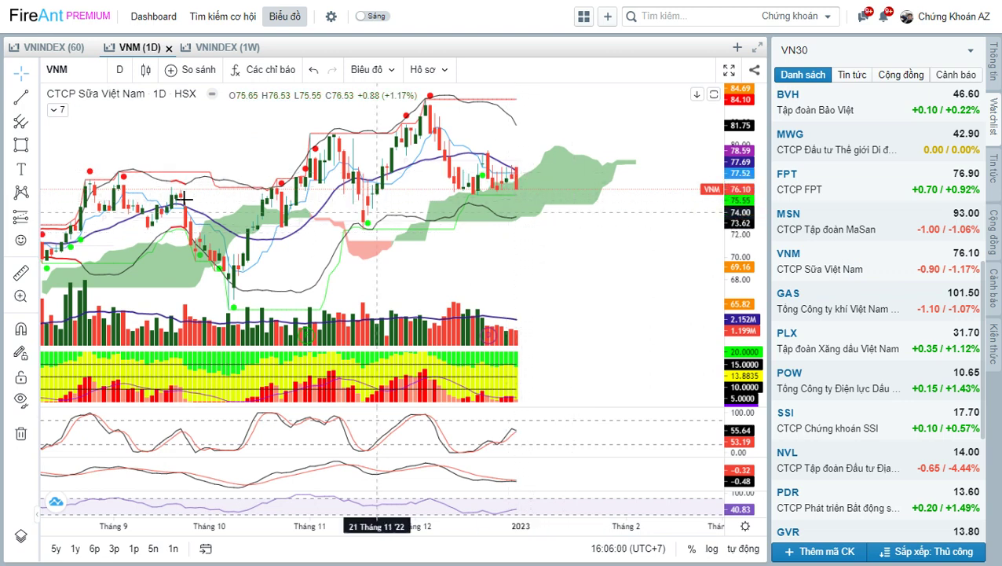
left_click(21, 96)
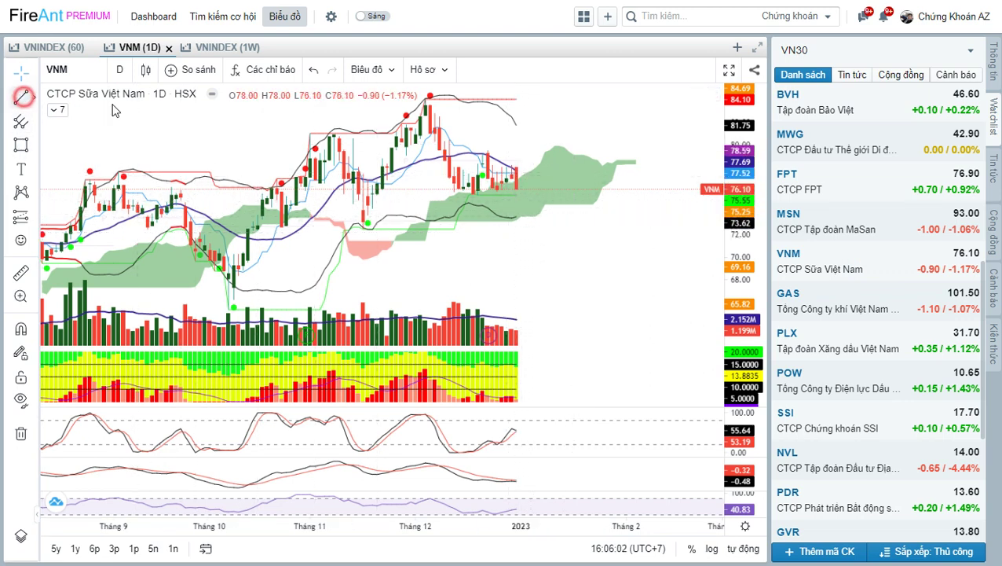
left_click(497, 161)
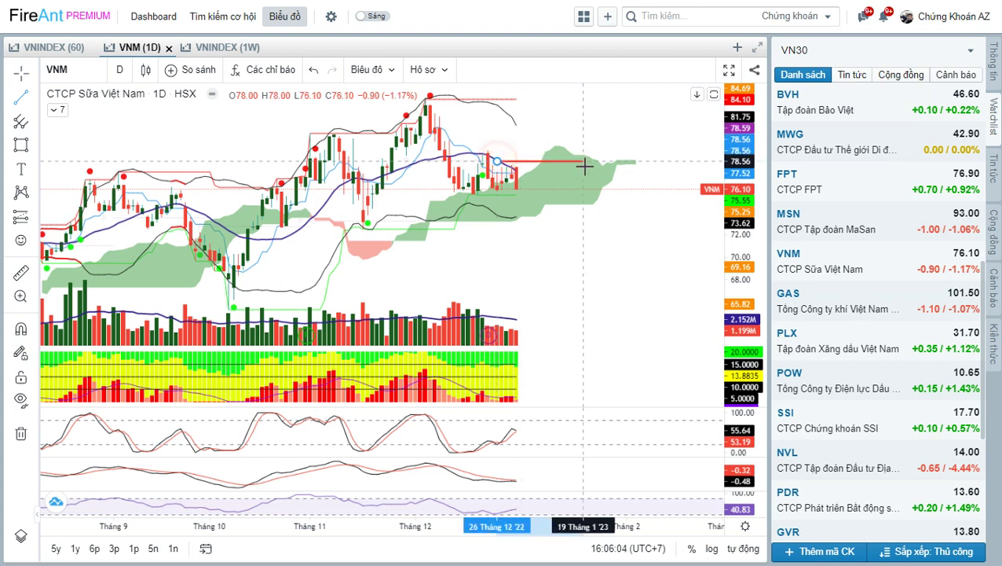
left_click(583, 163)
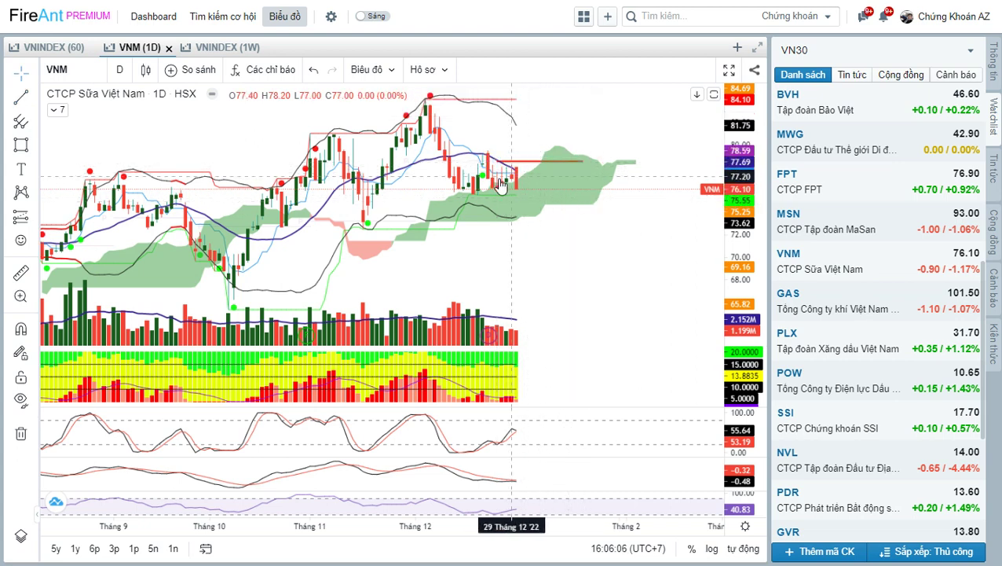
Step: Add a "Safety" text label on the VNM chart and move it just under the horizontal line, beside the latest candles
left_click(21, 169)
left_click(537, 170)
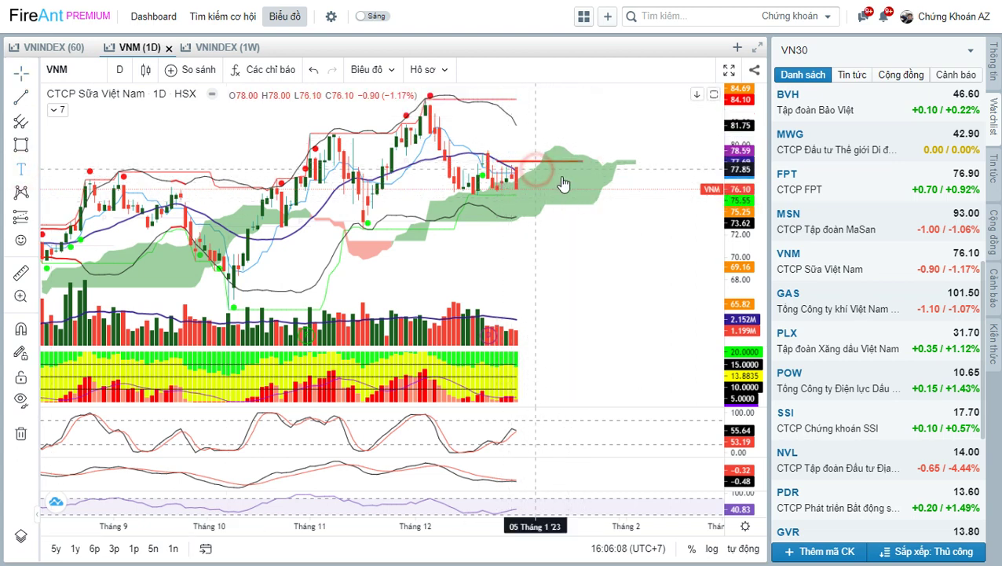
left_click(562, 186)
key("ctrl+a")
type("Safety")
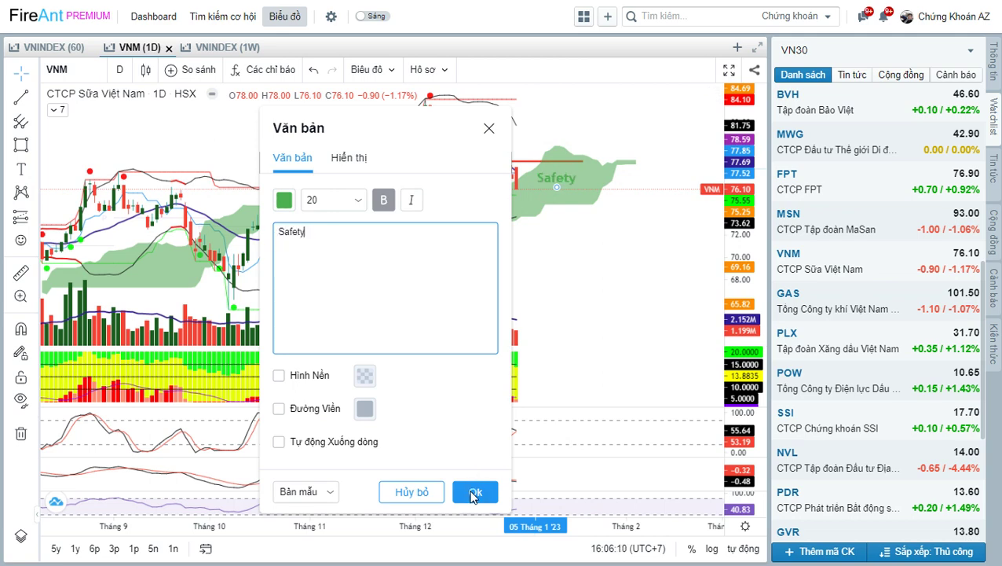
left_click(475, 491)
left_click(552, 177)
left_click_drag(552, 177, 542, 170)
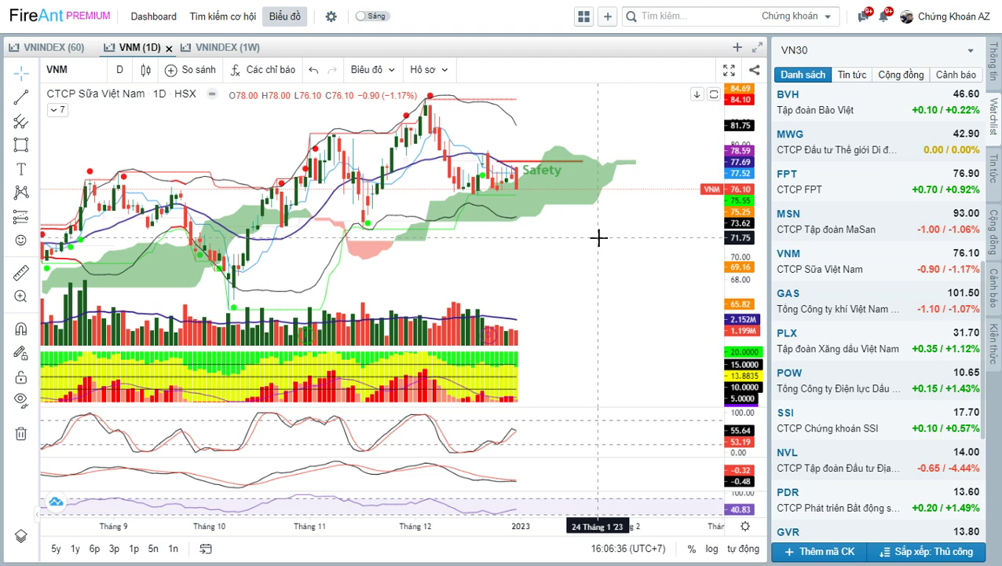
Step: Open GAS's daily chart from the VN30 watchlist and examine its latest candles against the preceding months
left_click(829, 310)
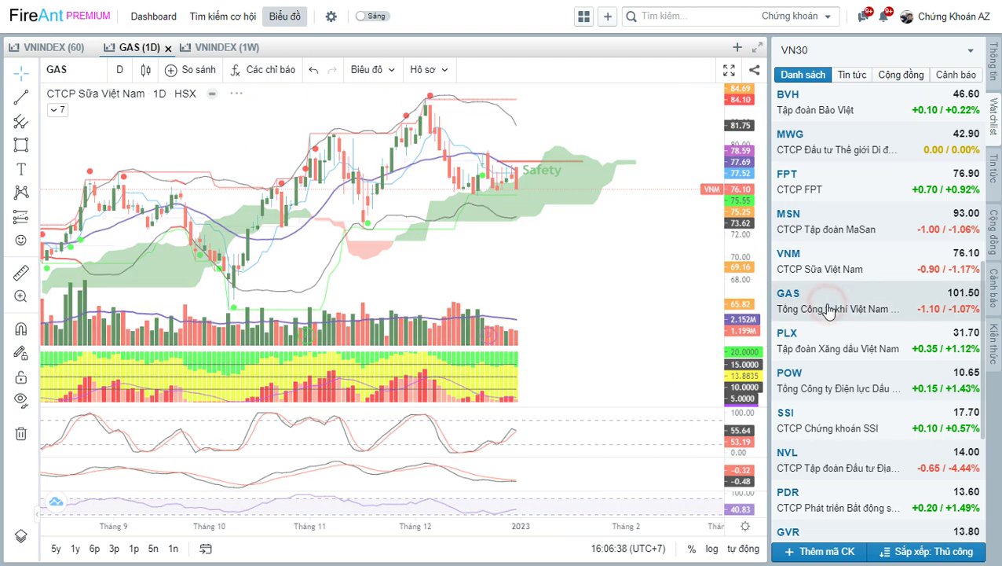
left_click(594, 306)
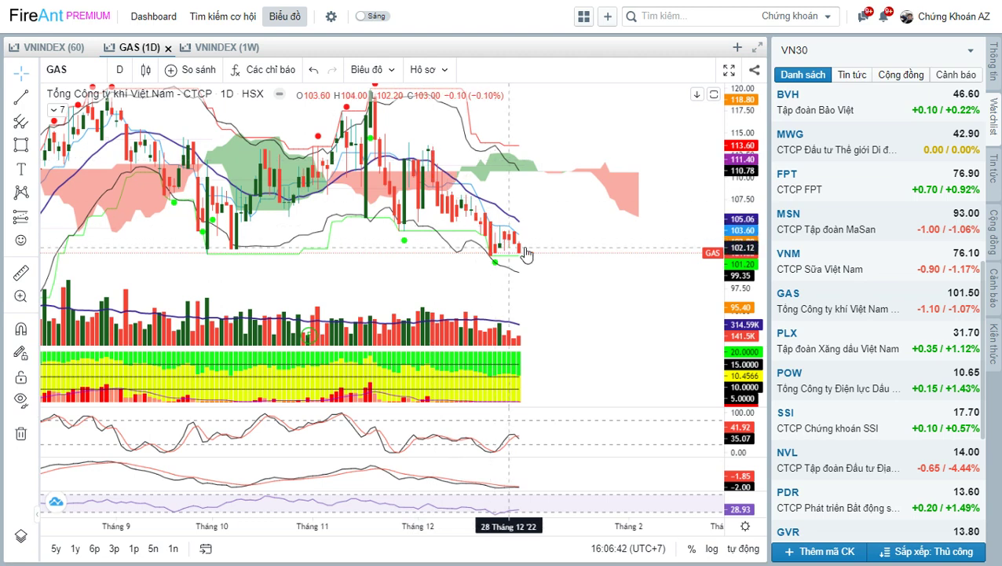
scroll(566, 271, "down", 3)
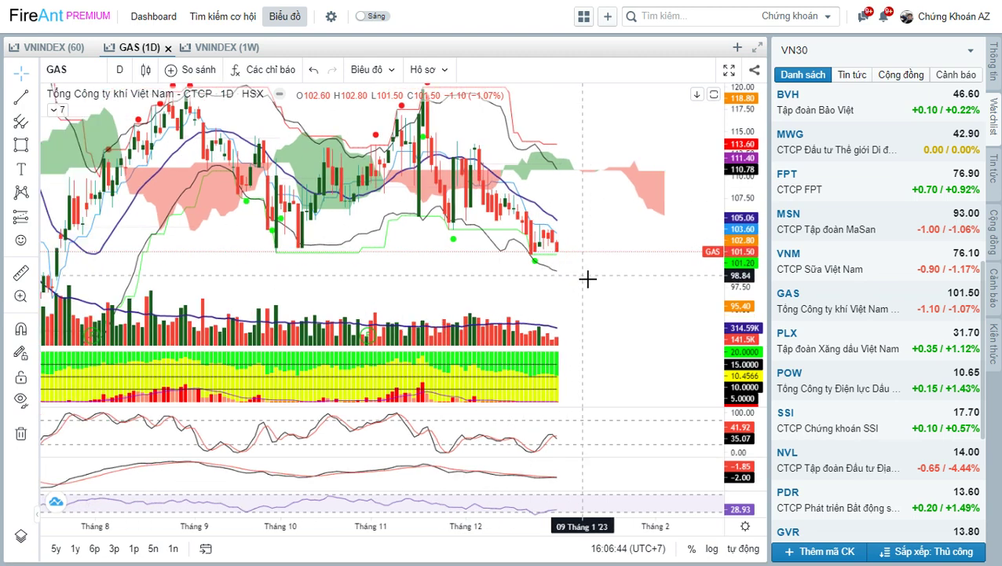
left_click_drag(589, 277, 572, 259)
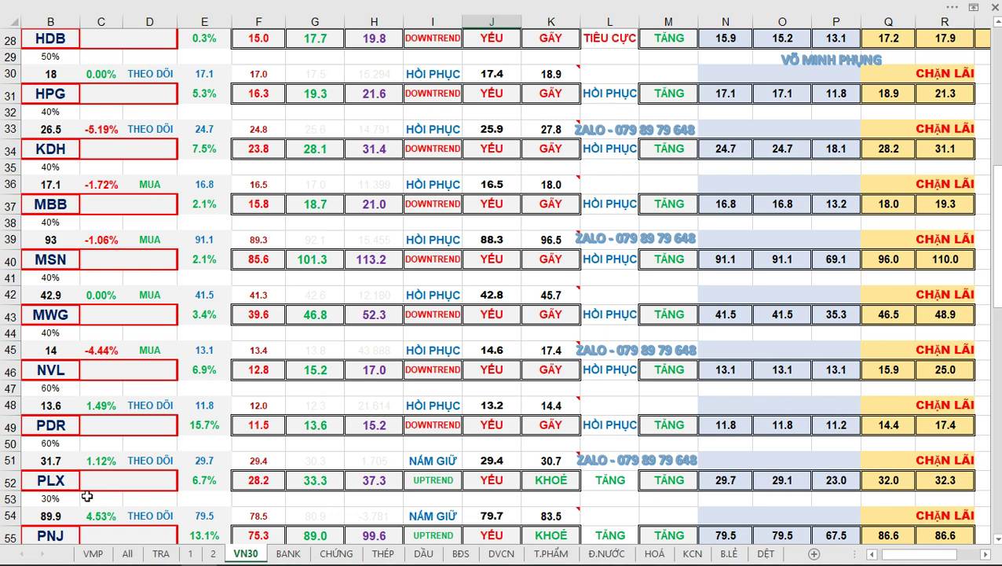
Step: Switch to the VMP sheet and change the analysed stock code to GAS
left_click(94, 553)
left_click(242, 46)
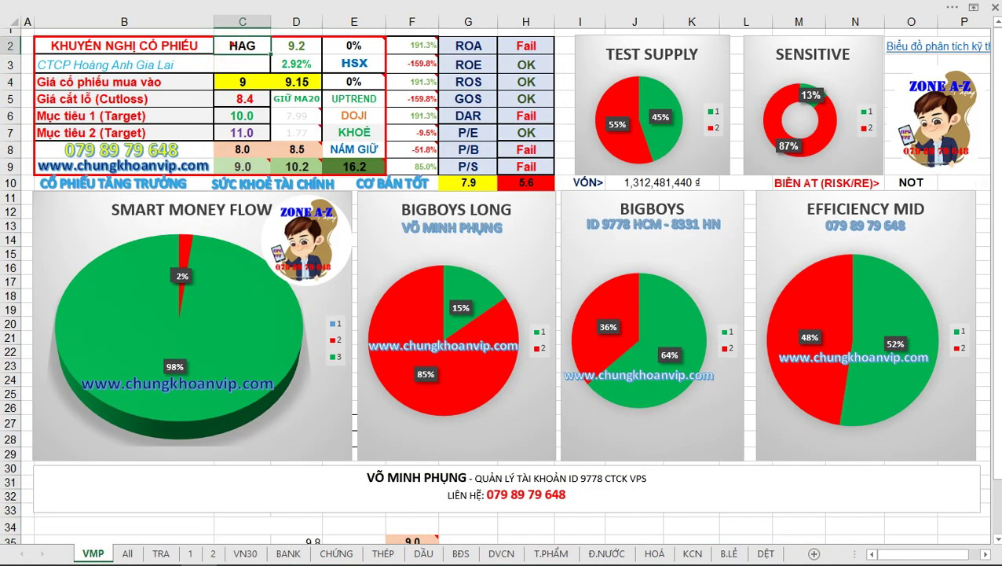
left_click_drag(213, 35, 321, 92)
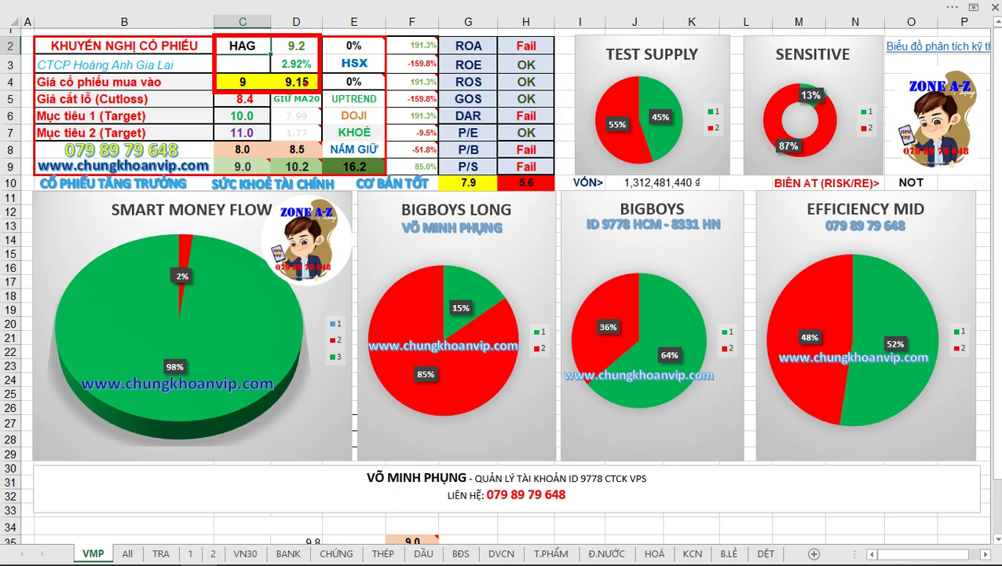
key("Escape")
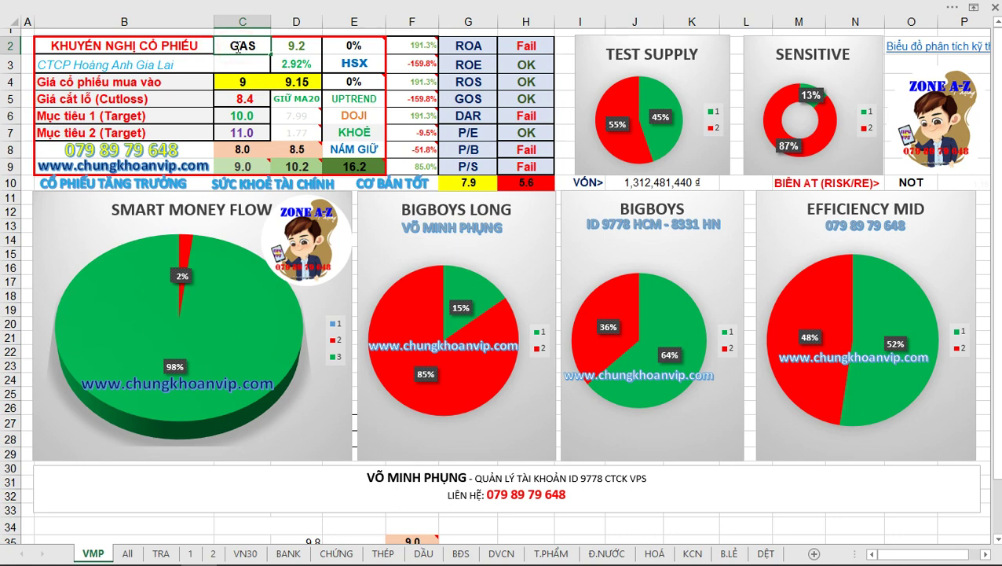
key("Return")
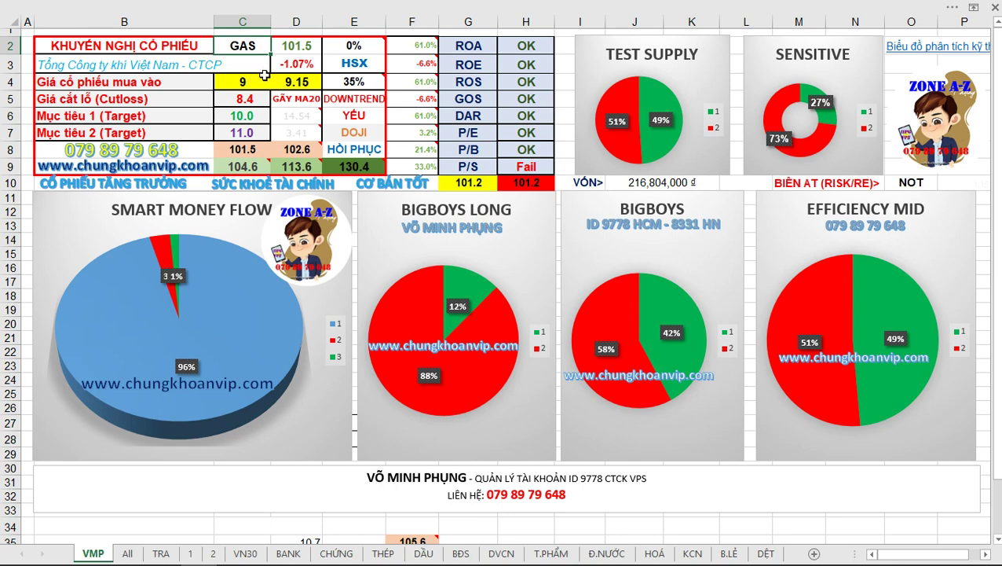
Step: Set both purchase price values in the recommendation table to 0
left_click(248, 84)
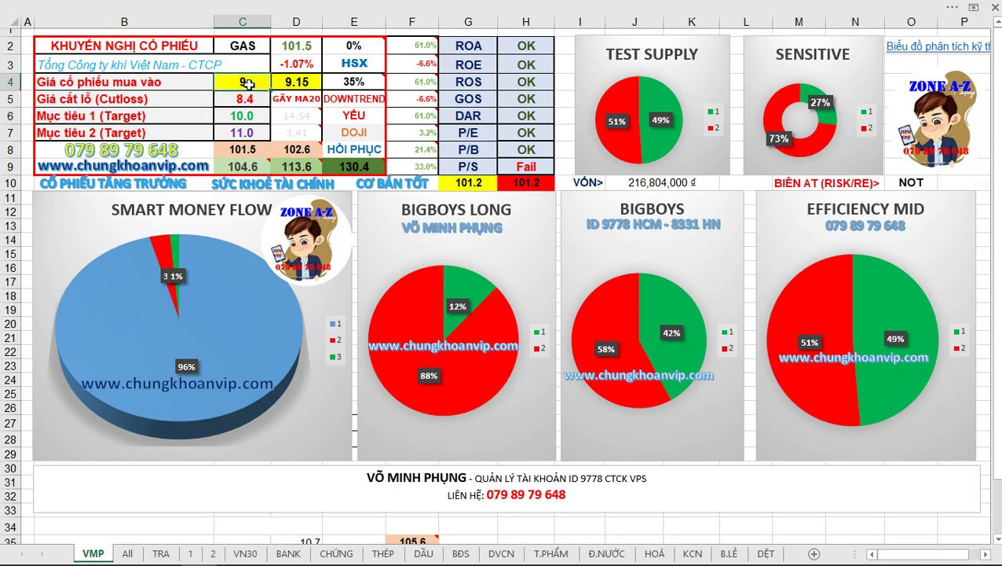
type("0")
left_click(290, 82)
type("0")
left_click(346, 85)
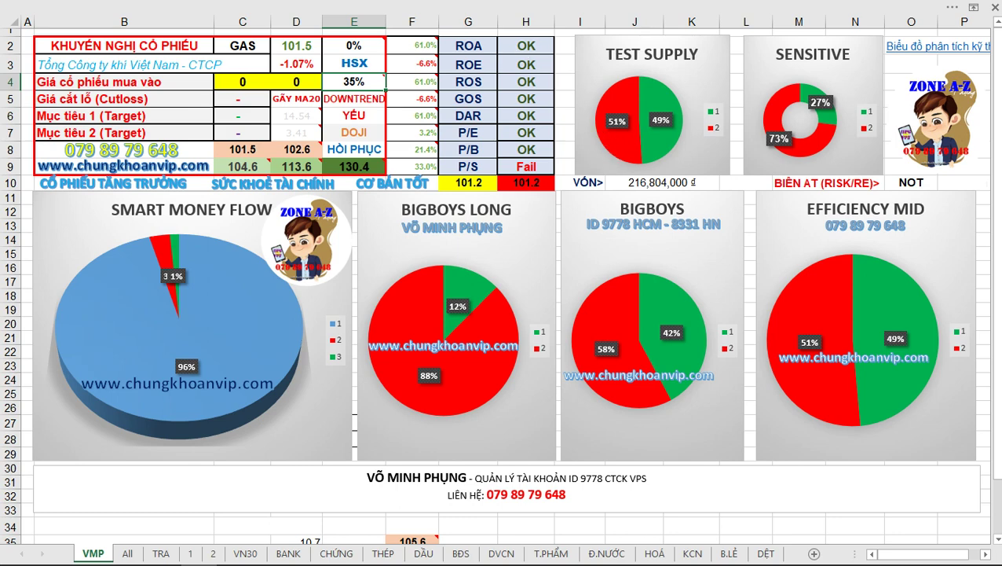
Step: Examine GAS's financial health ratings, growth percentages, exchange and margin cells and trend status in the recommendation table
left_click_drag(502, 38, 554, 176)
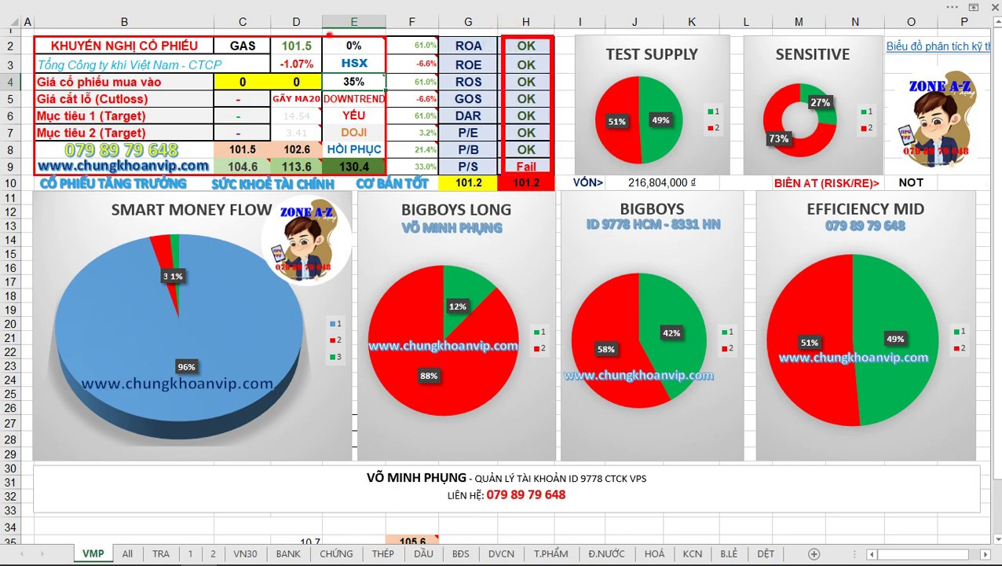
left_click_drag(329, 35, 383, 91)
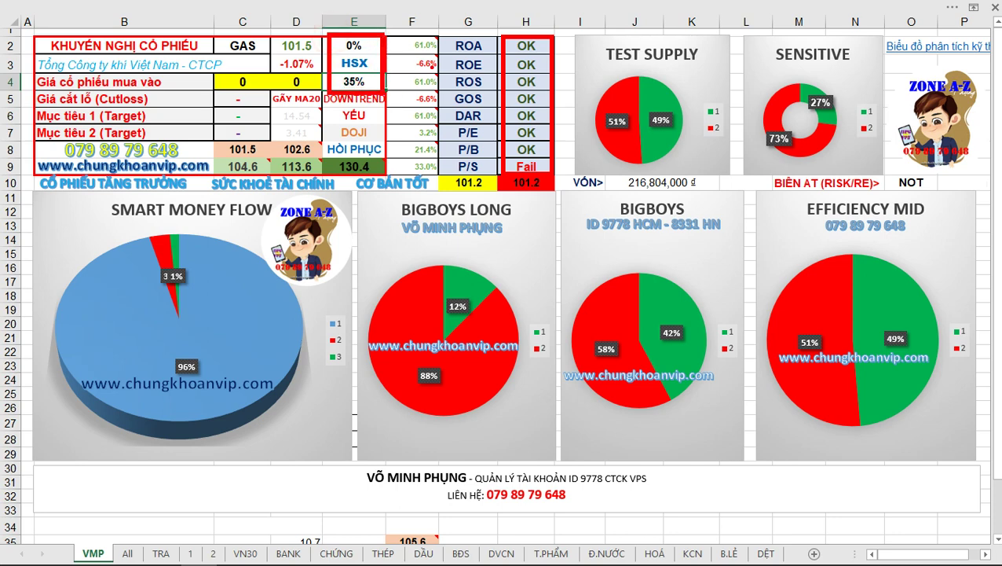
left_click_drag(401, 37, 437, 177)
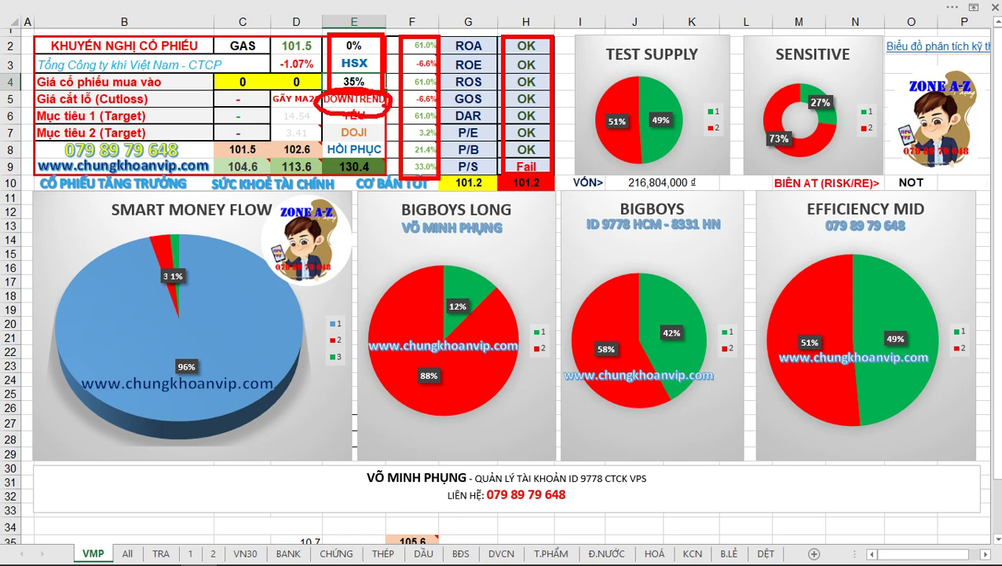
key("Escape")
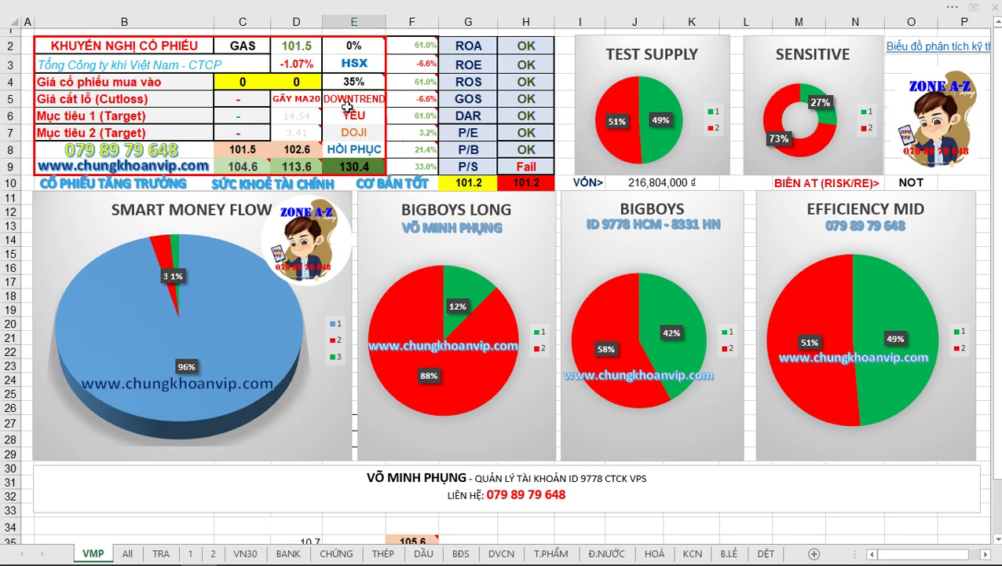
Step: Switch to GAS's daily chart in FireAnt and draw a narrow rectangle at about 95 to 96 from 19 July 2022 into January 2023
key("alt+Tab")
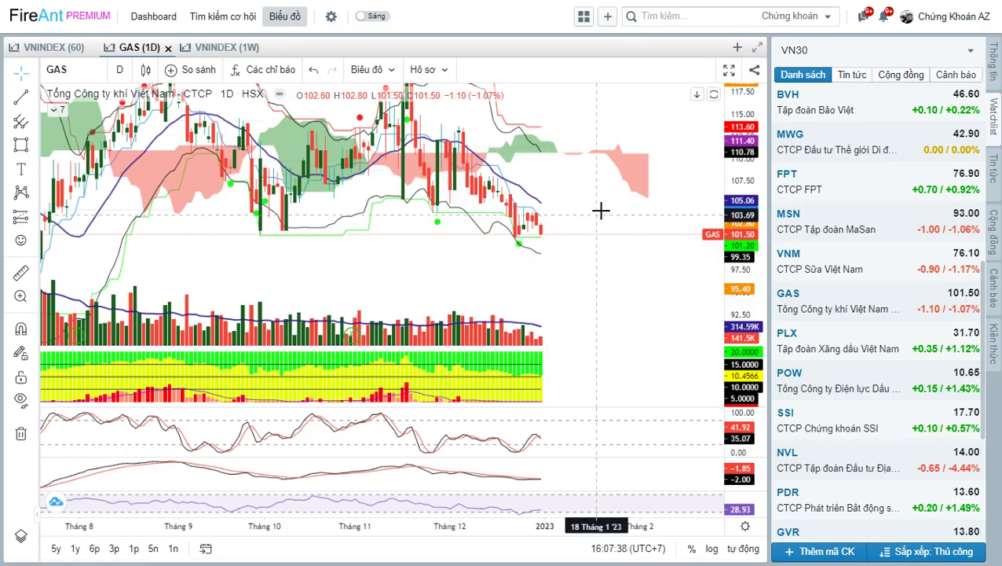
left_click_drag(599, 212, 644, 195)
scroll(645, 195, "down", 3)
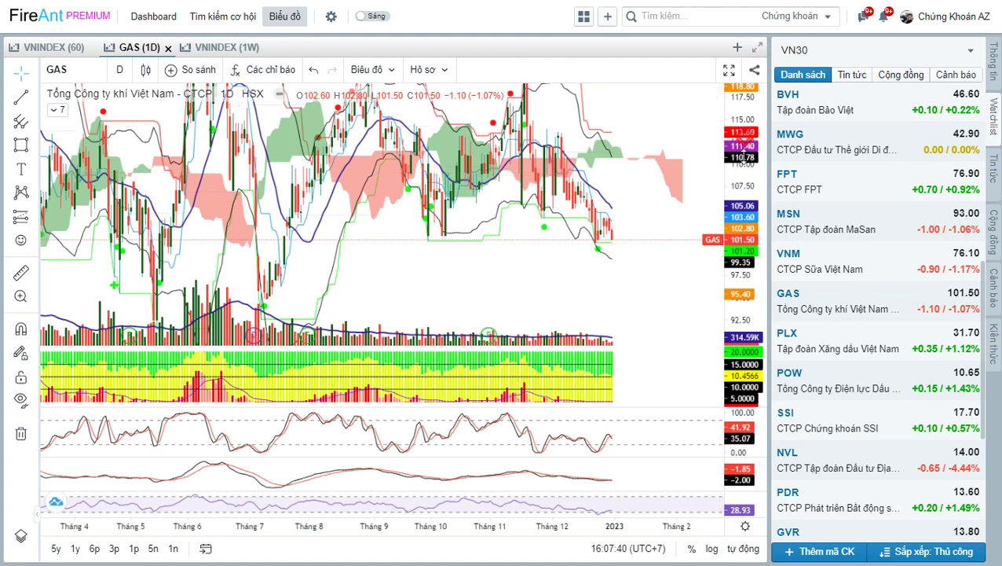
scroll(623, 254, "down", 5)
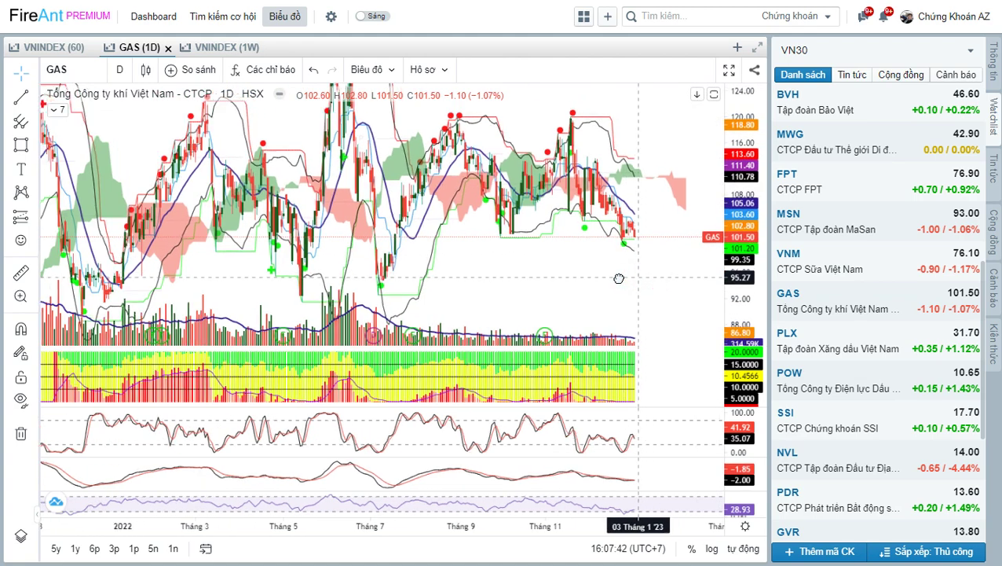
scroll(623, 278, "down", 2)
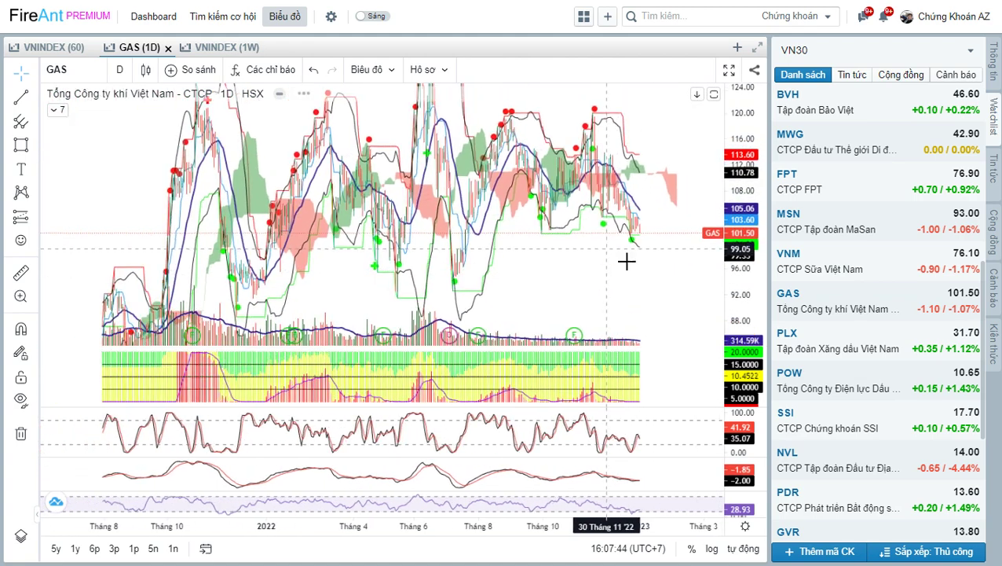
scroll(646, 283, "up", 2)
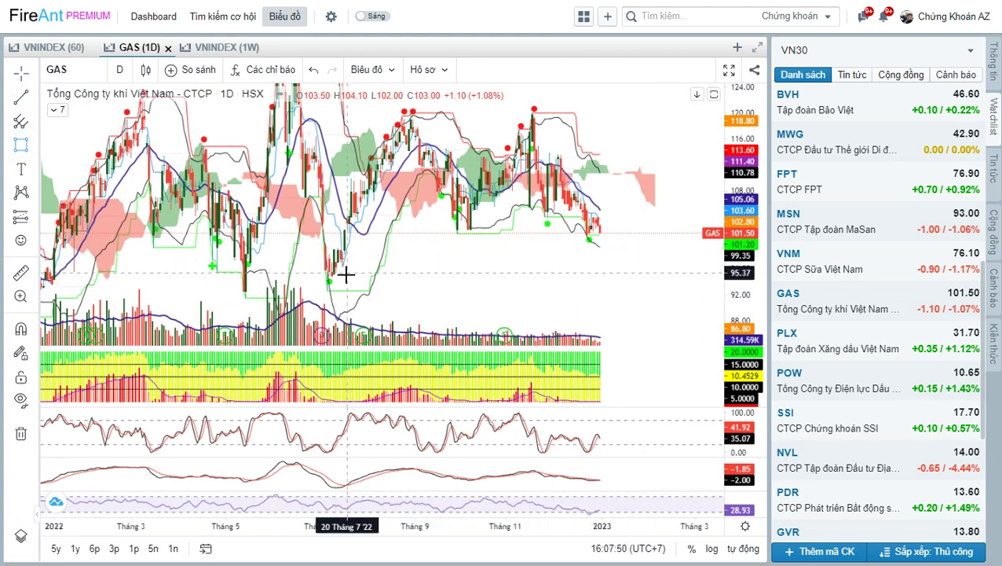
left_click_drag(345, 271, 631, 270)
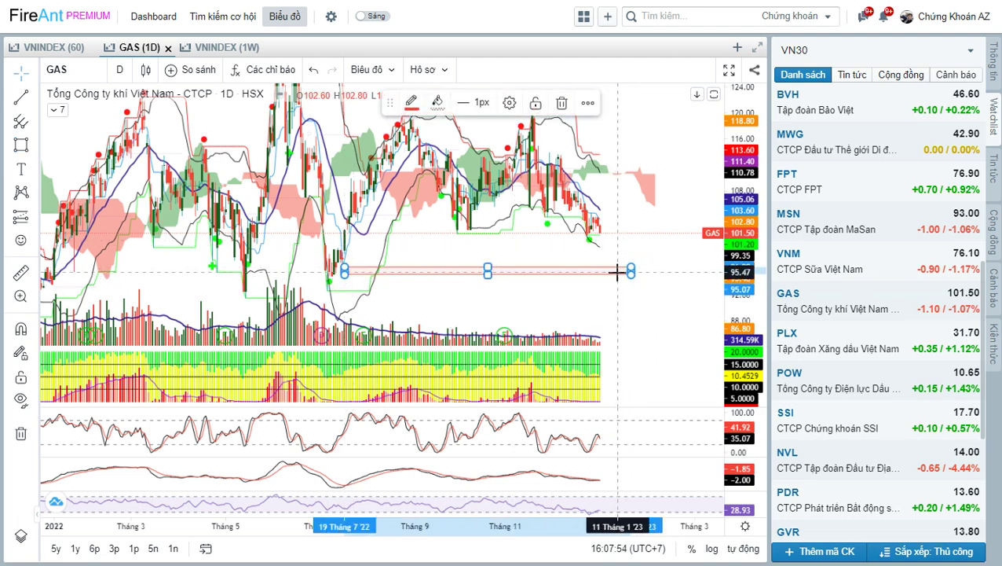
Step: Draw a second narrow rectangle on the GAS chart at about 85.5 to 87, from about 21 July 2022 to about 28 February 2023
left_click_drag(648, 297, 660, 224)
scroll(652, 246, "down", 3)
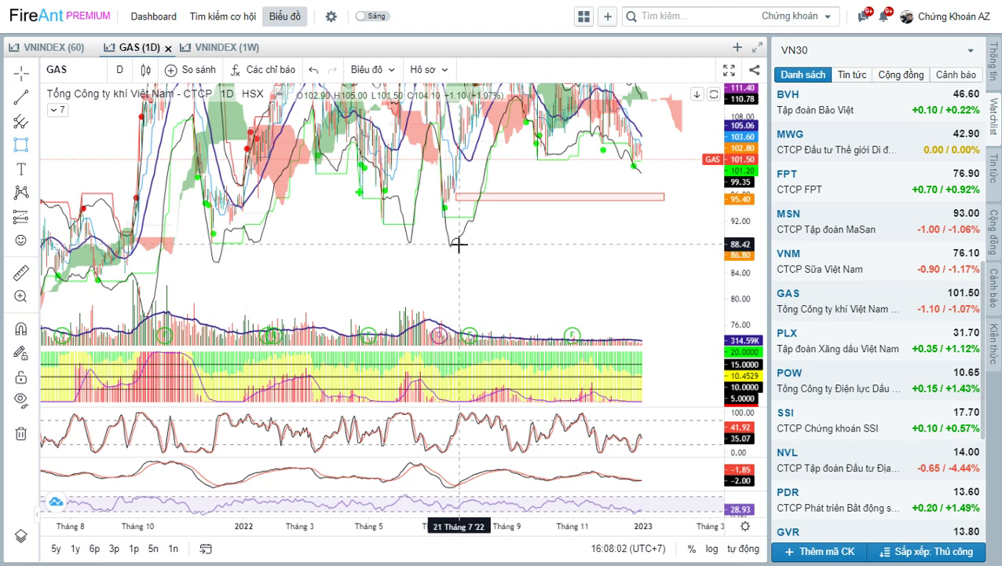
left_click_drag(456, 254, 709, 263)
scroll(649, 196, "up", 6)
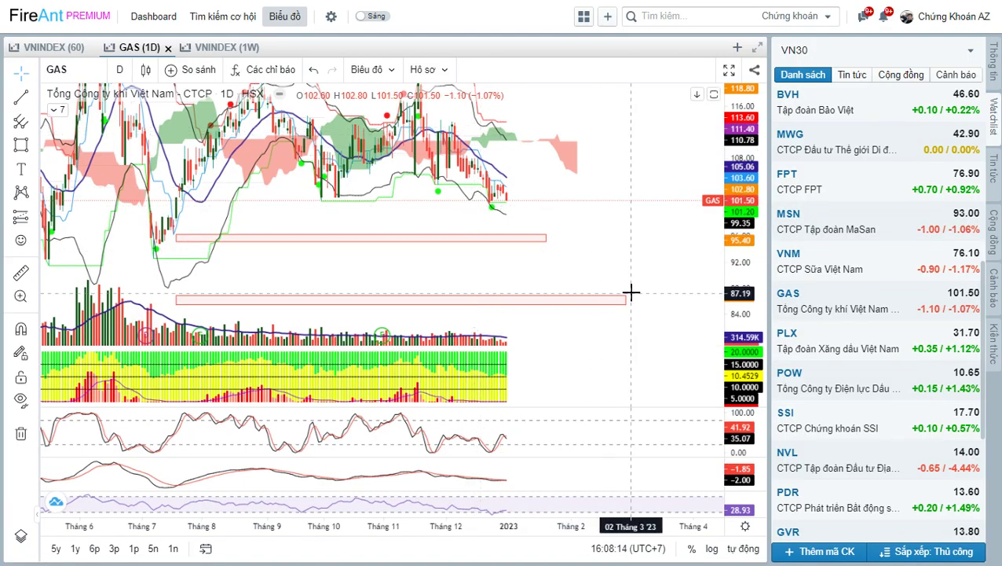
left_click_drag(635, 257, 633, 237)
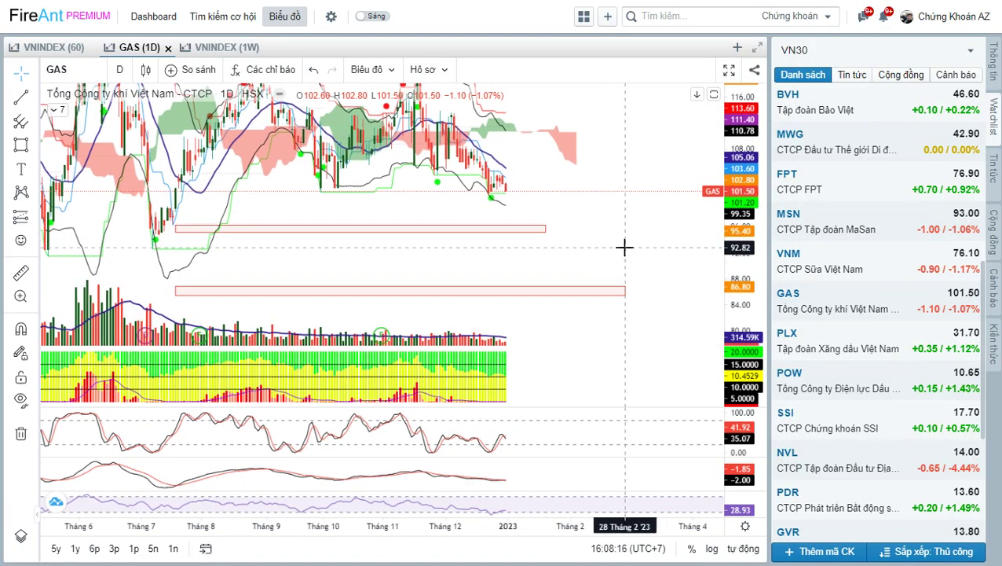
Step: Open PLX's daily chart from the VN30 watchlist and examine its latest candles against the cloud and moving averages
scroll(902, 300, "down", 3)
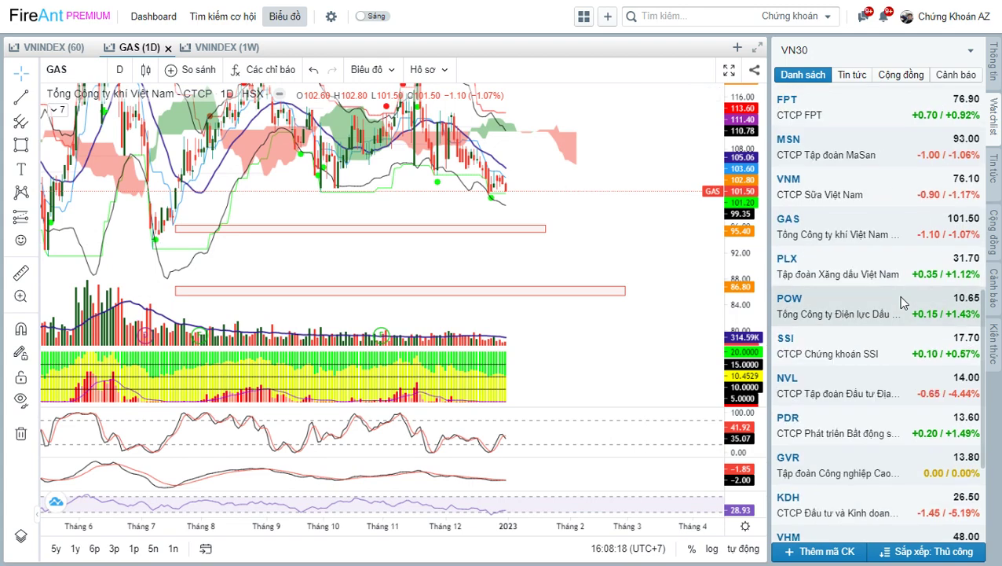
left_click(878, 203)
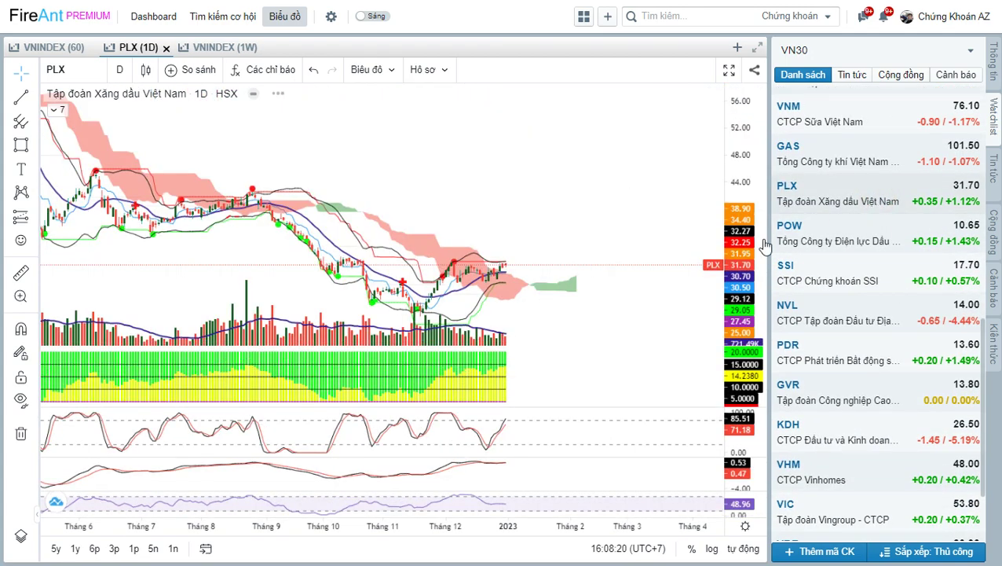
left_click_drag(638, 290, 674, 214)
scroll(518, 236, "up", 5)
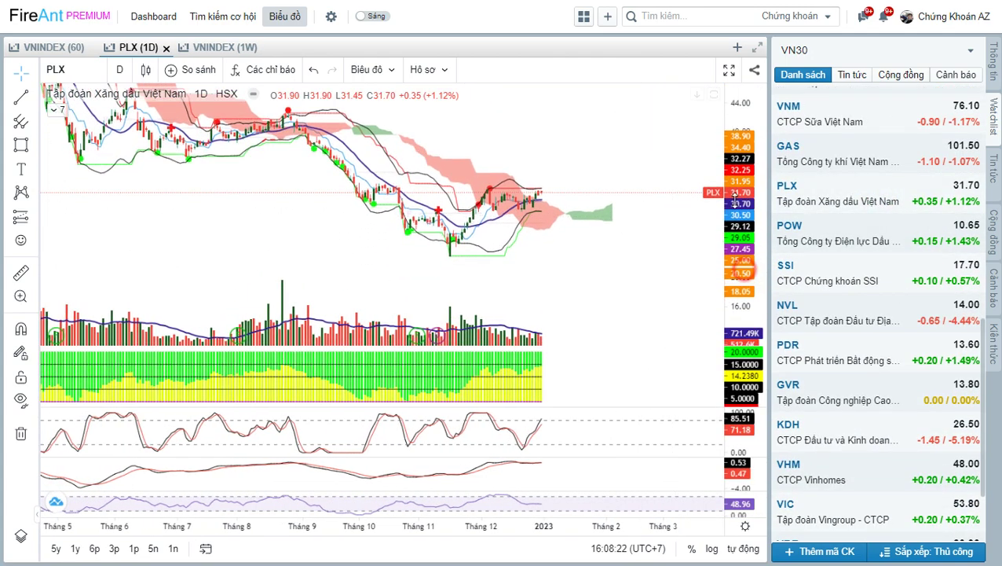
scroll(610, 265, "up", 5)
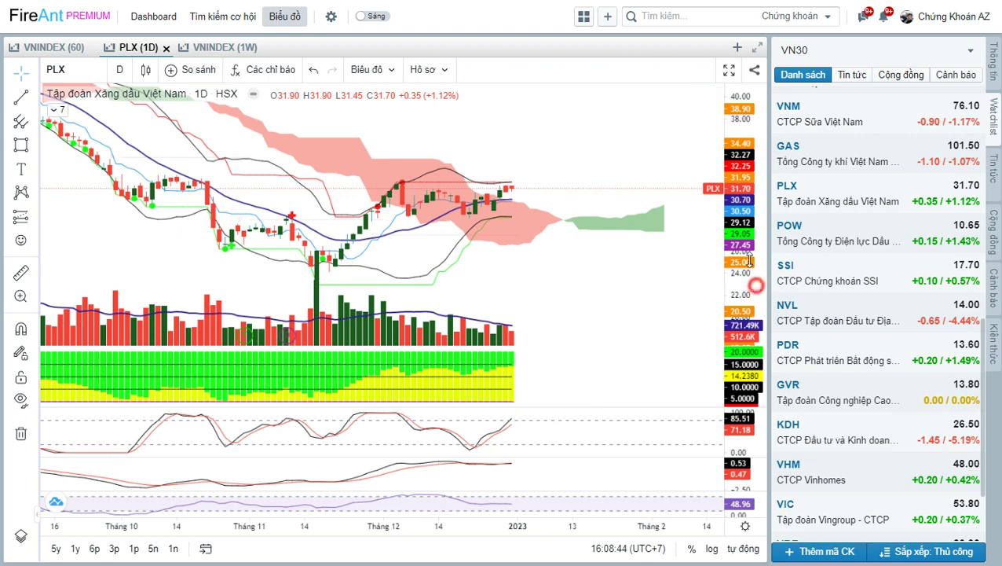
scroll(743, 307, "up", 2)
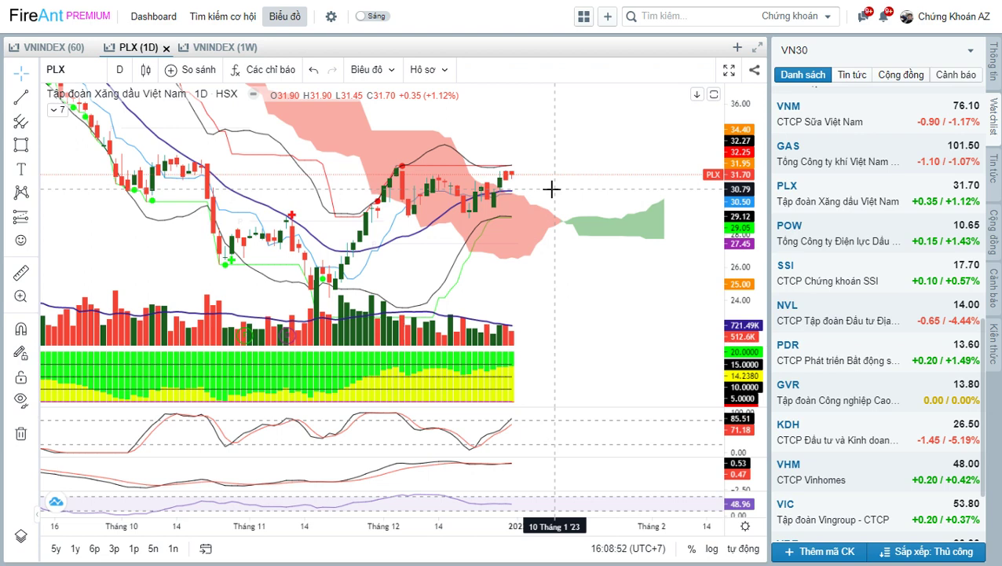
Step: Open POW's daily chart and draw a horizontal trend line at about 10.82 from 16 December 2022 to 13 January 2023
scroll(905, 212, "down", 1)
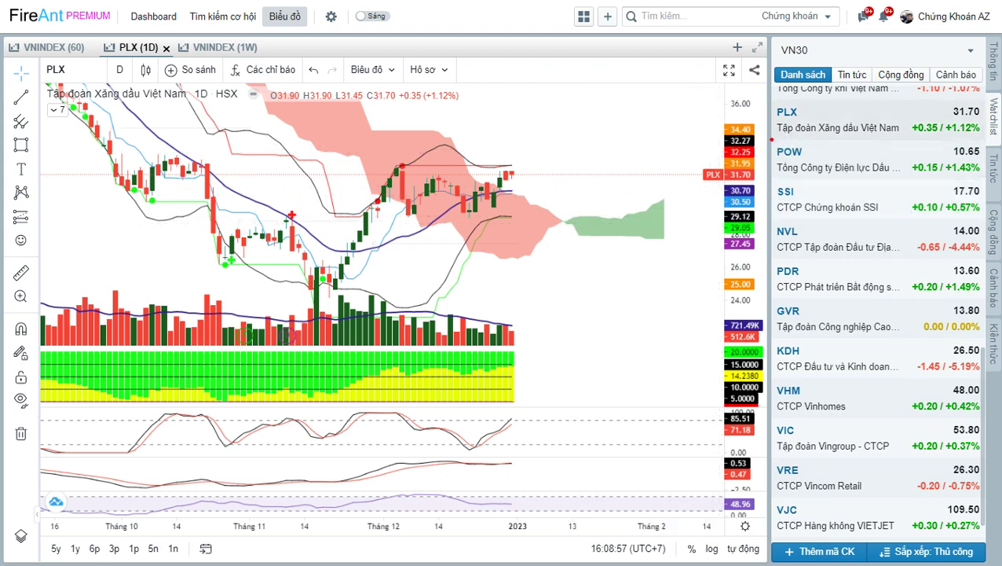
left_click(773, 148)
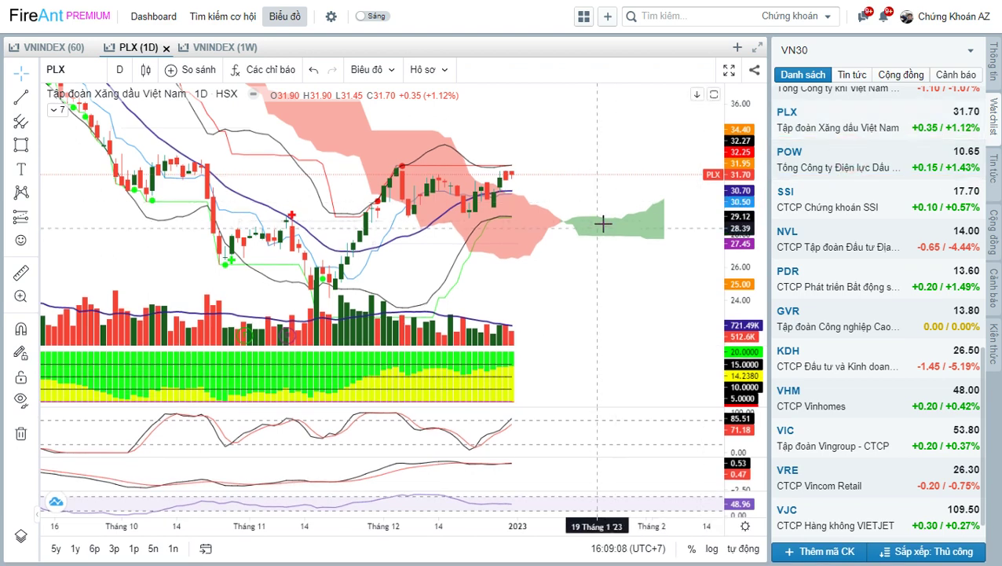
left_click(905, 154)
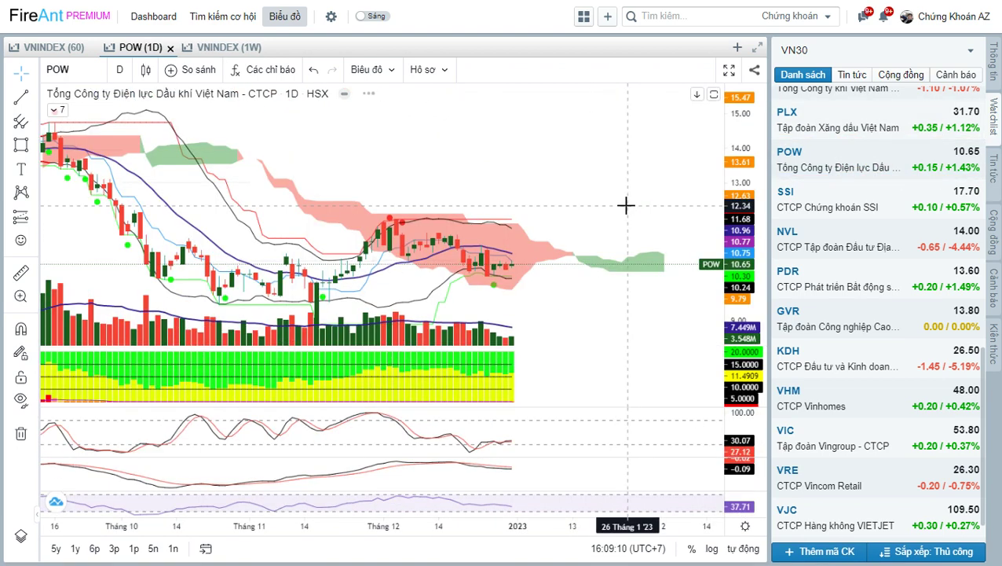
left_click_drag(613, 214, 690, 190)
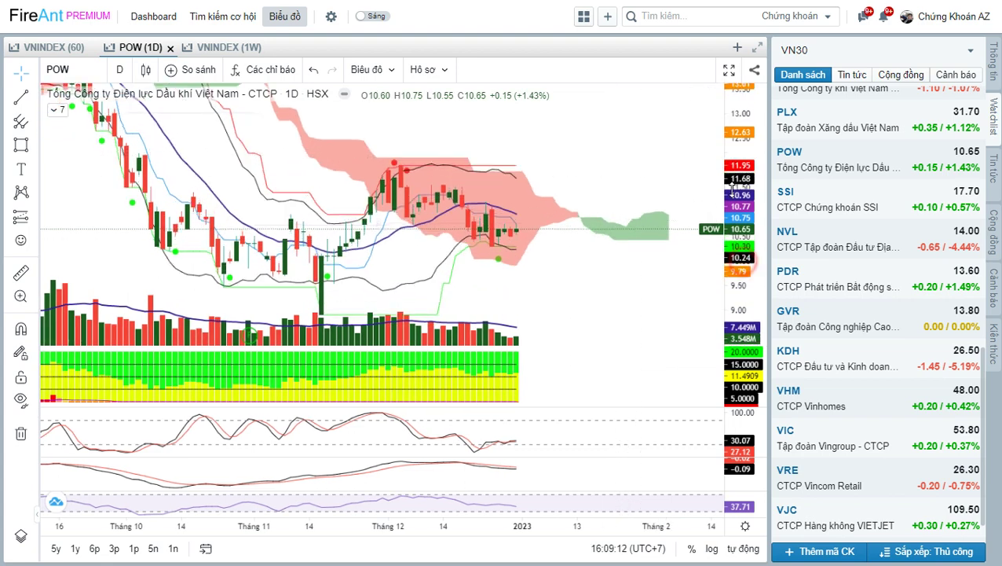
left_click_drag(740, 257, 707, 171)
left_click_drag(578, 262, 570, 246)
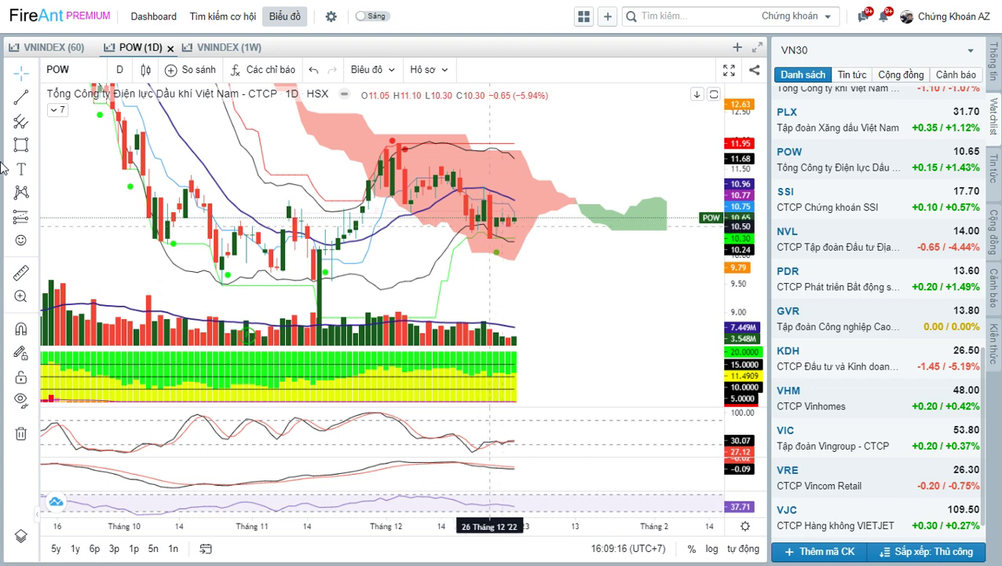
left_click(21, 98)
left_click(456, 208)
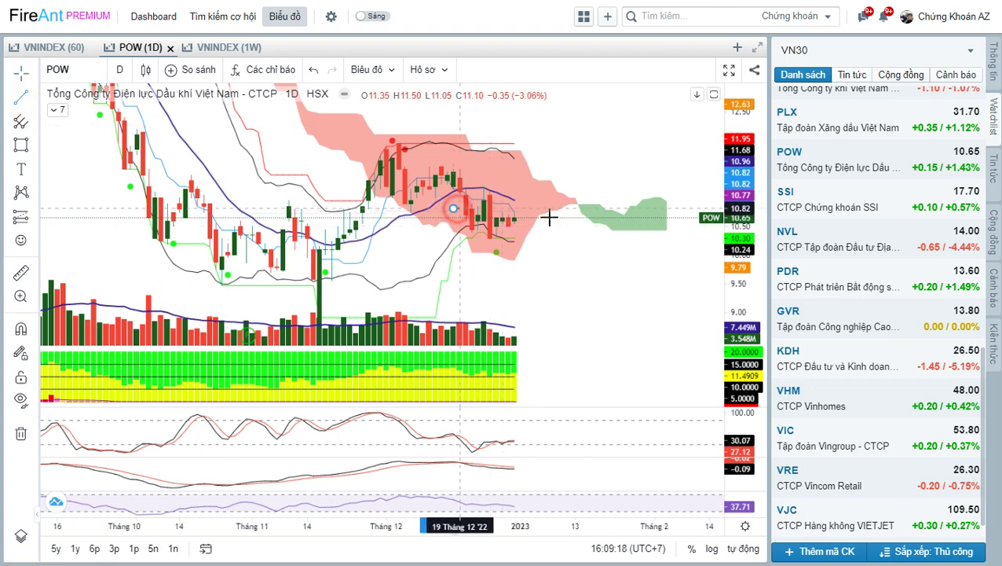
left_click(576, 212)
Step: Add a "Safety" text label on the POW chart and move it just under the horizontal line, beside the latest candles
left_click(21, 169)
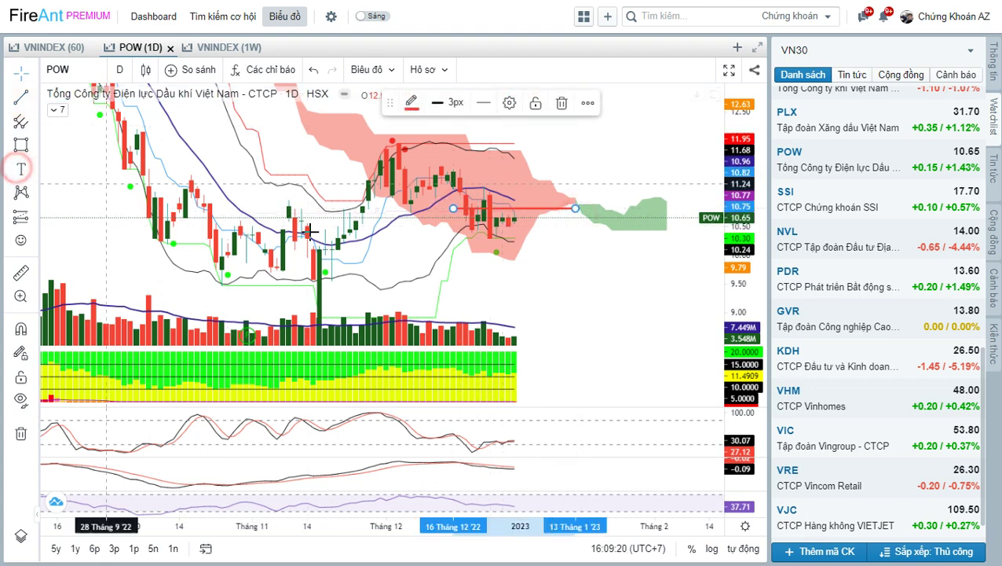
left_click(552, 228)
type("Safety")
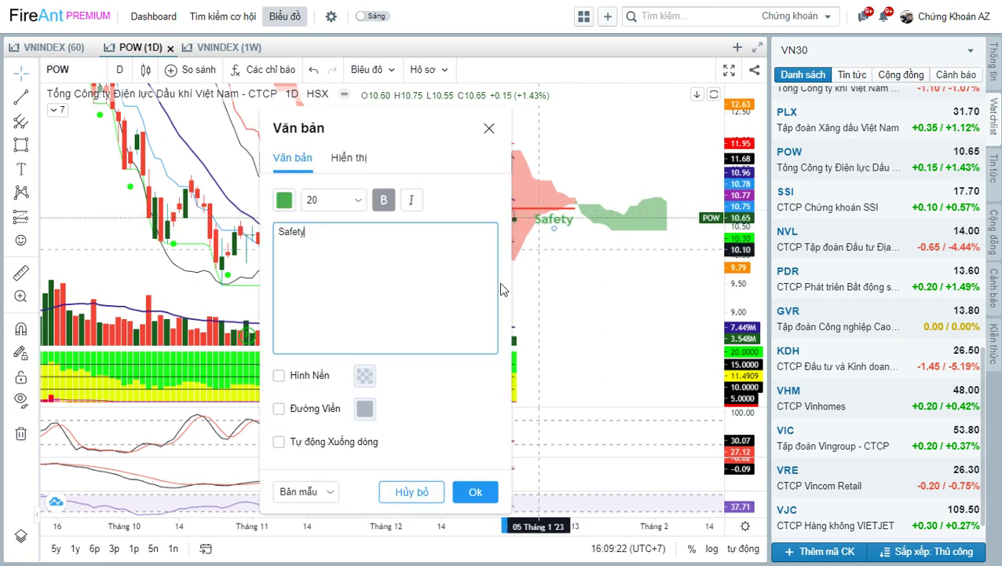
left_click(475, 491)
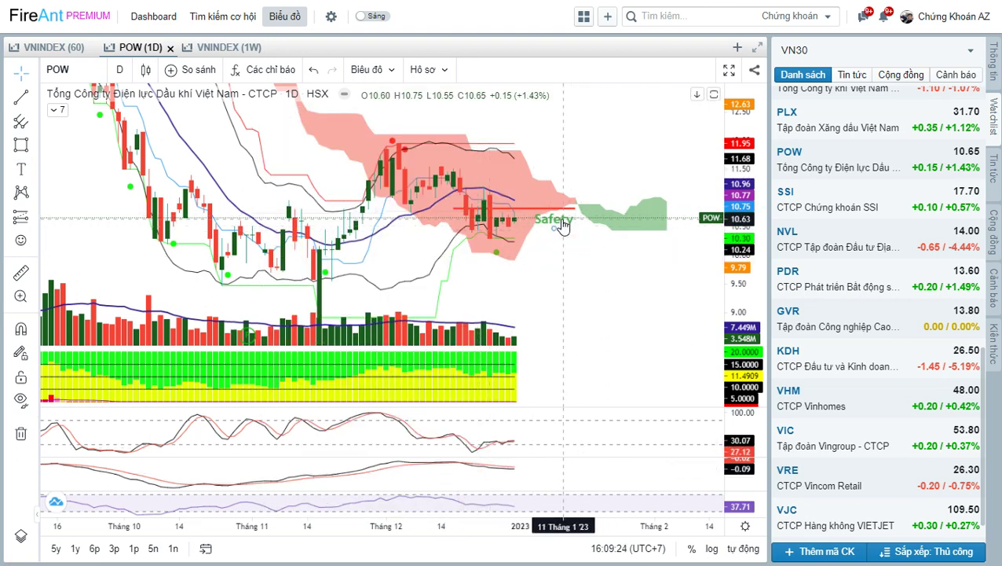
left_click_drag(564, 224, 547, 217)
left_click(555, 250)
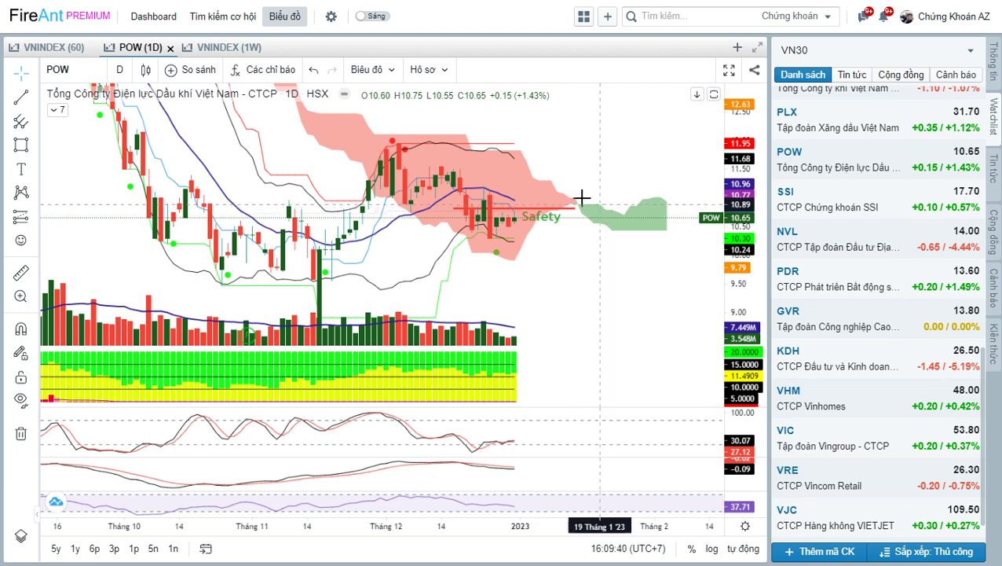
left_click_drag(586, 273, 595, 282)
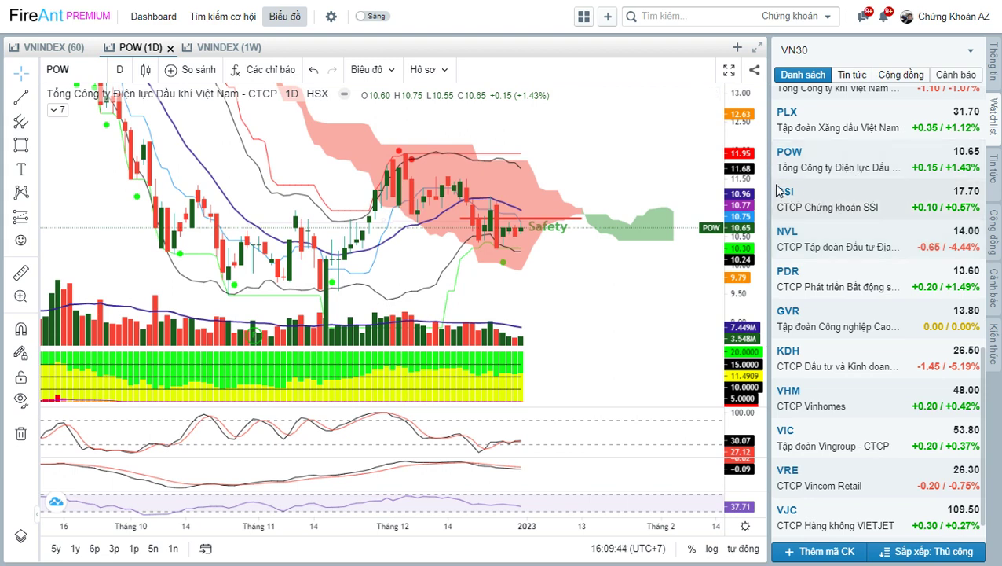
Step: Open SSI's daily chart and add a "Safety" text label just under the support rectangle, beside the latest candles
left_click_drag(776, 179, 991, 217)
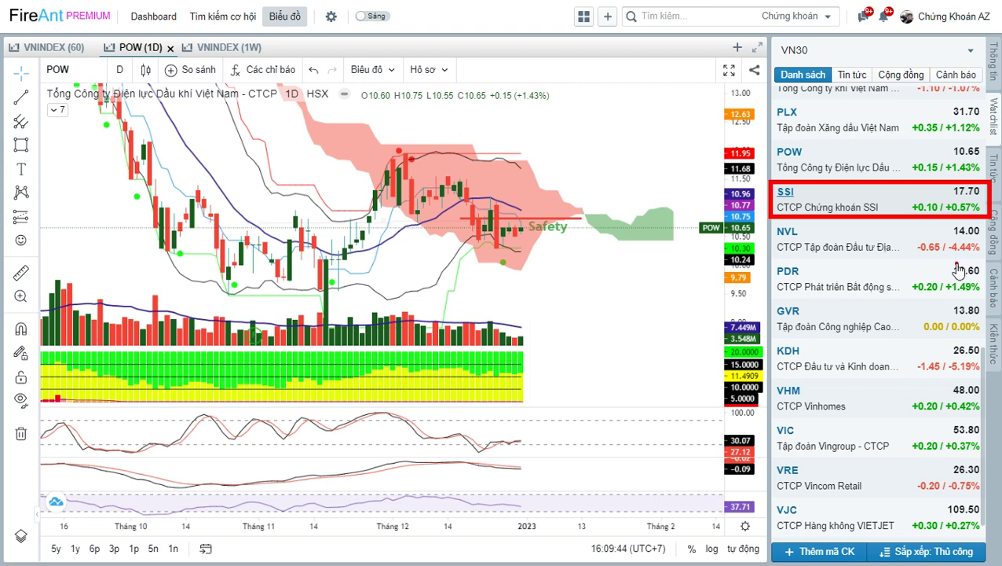
left_click(899, 203)
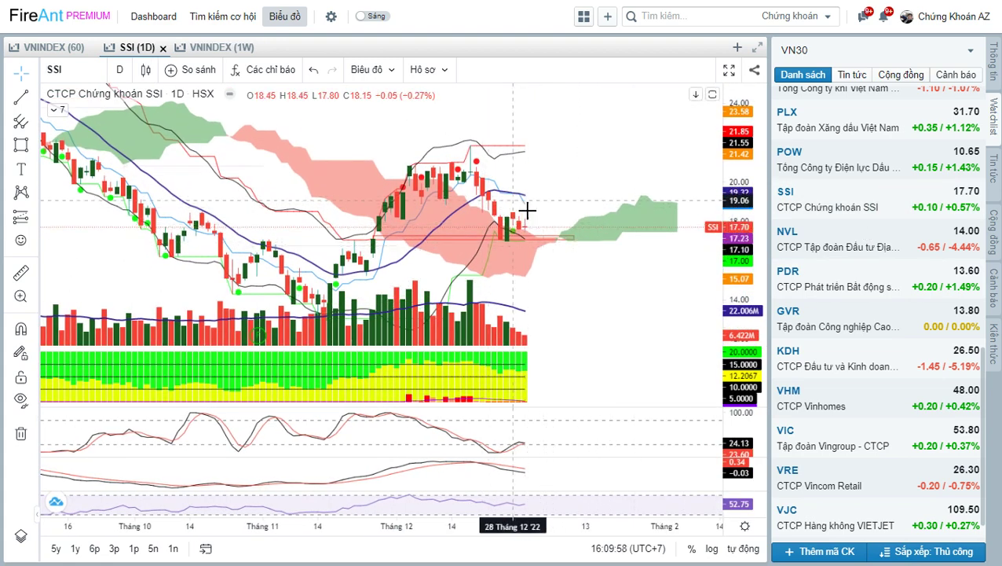
left_click(21, 168)
left_click(551, 264)
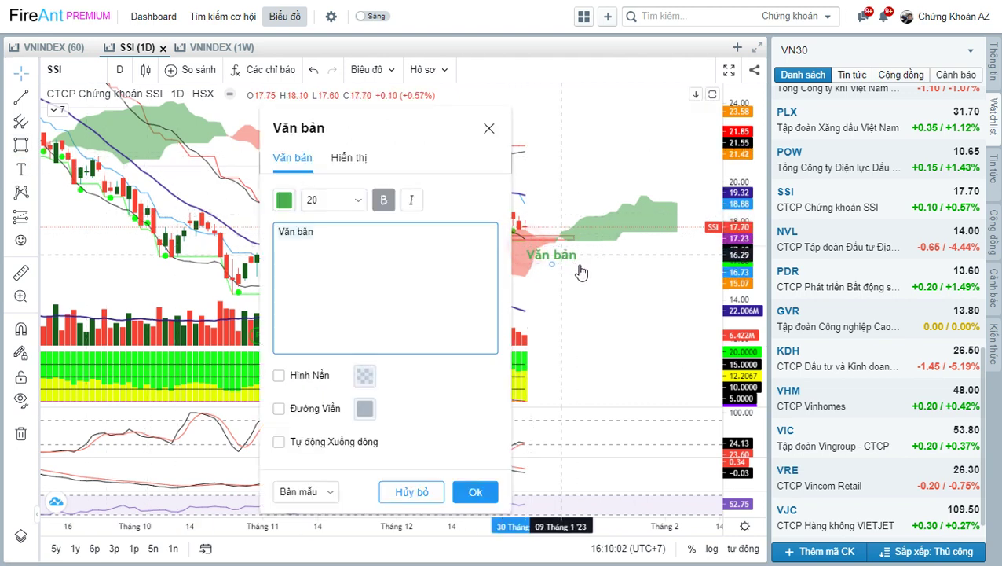
key("ctrl+a")
type("Safety")
left_click(473, 491)
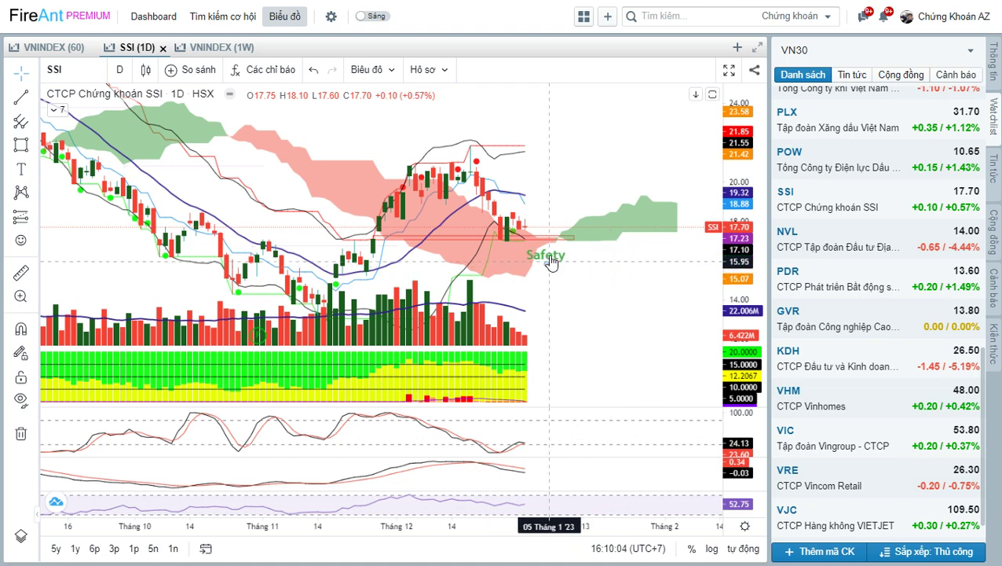
left_click_drag(552, 263, 535, 249)
left_click(586, 306)
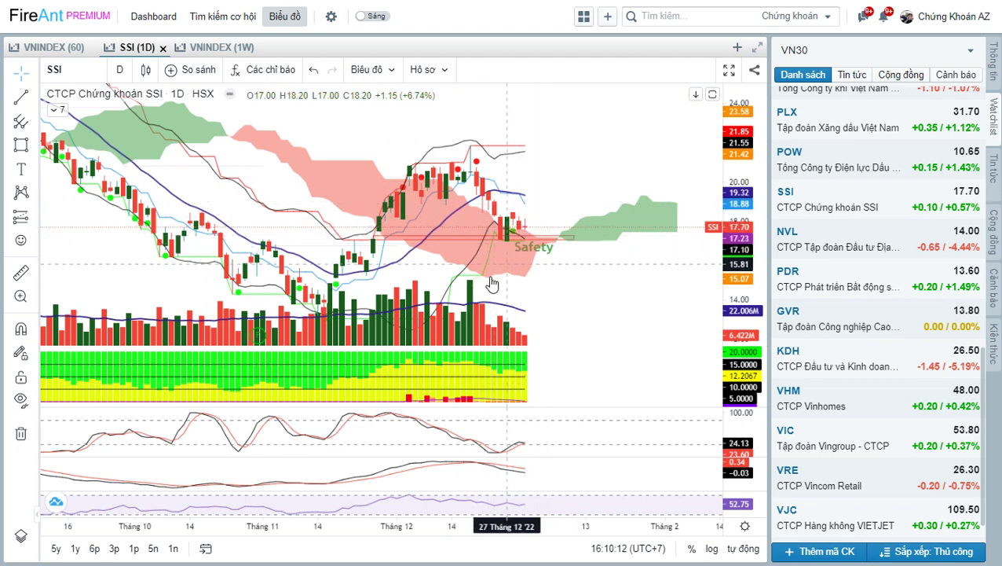
Step: Examine SSI's latest candles and recent decline against the support rectangle and the cloud
left_click_drag(588, 277, 576, 231)
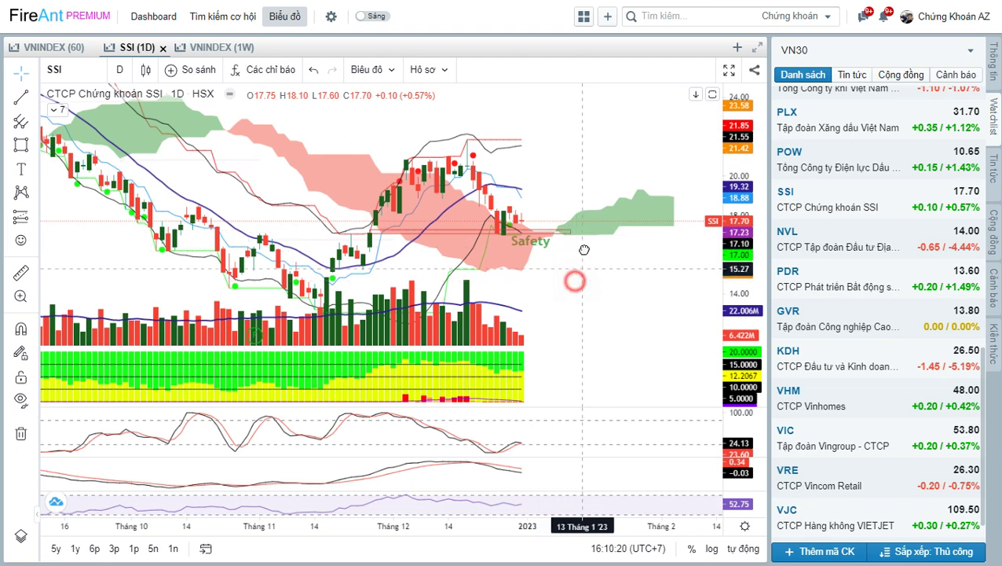
left_click_drag(576, 280, 562, 275)
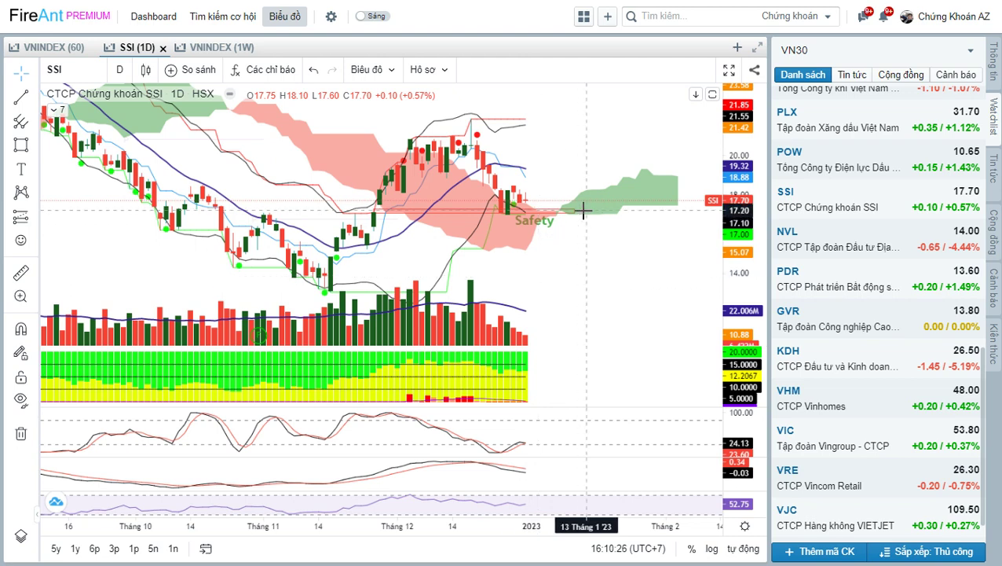
left_click(540, 218)
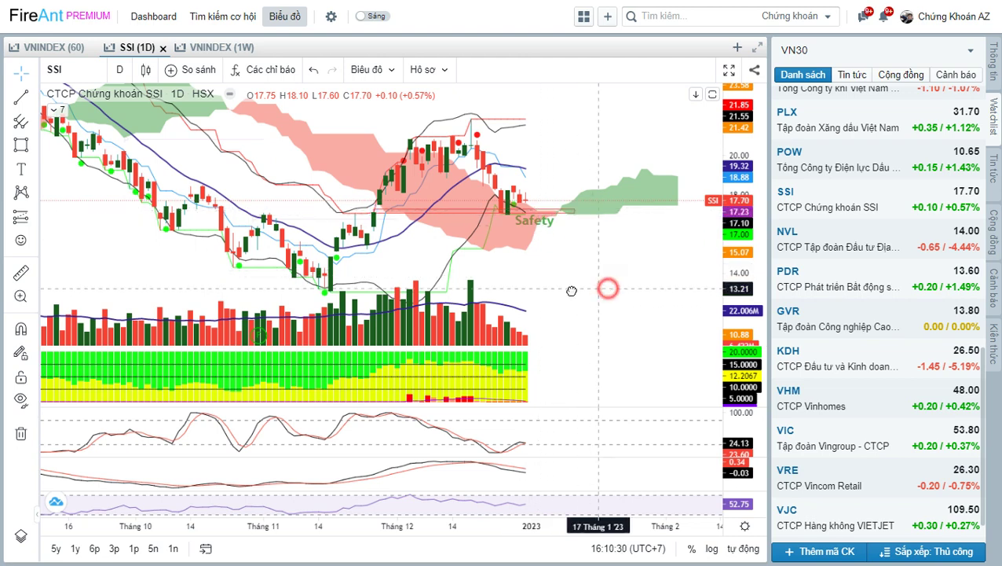
left_click_drag(604, 286, 570, 287)
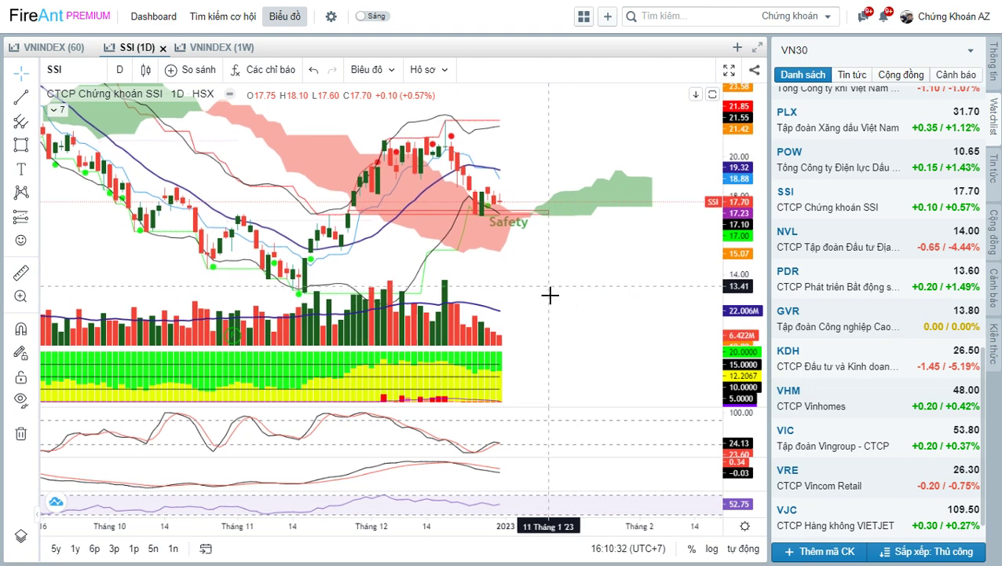
key("ctrl+y")
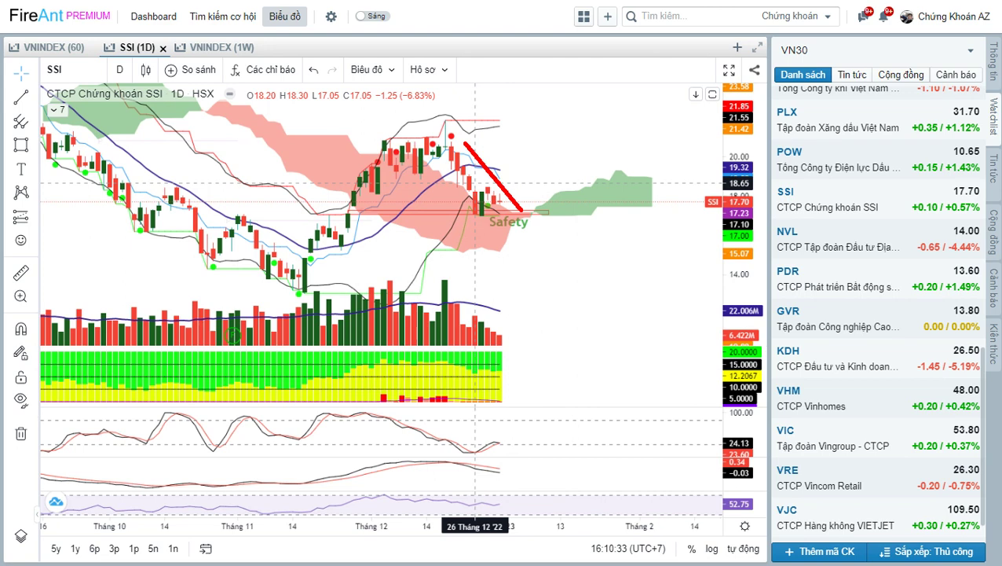
key("ctrl+z")
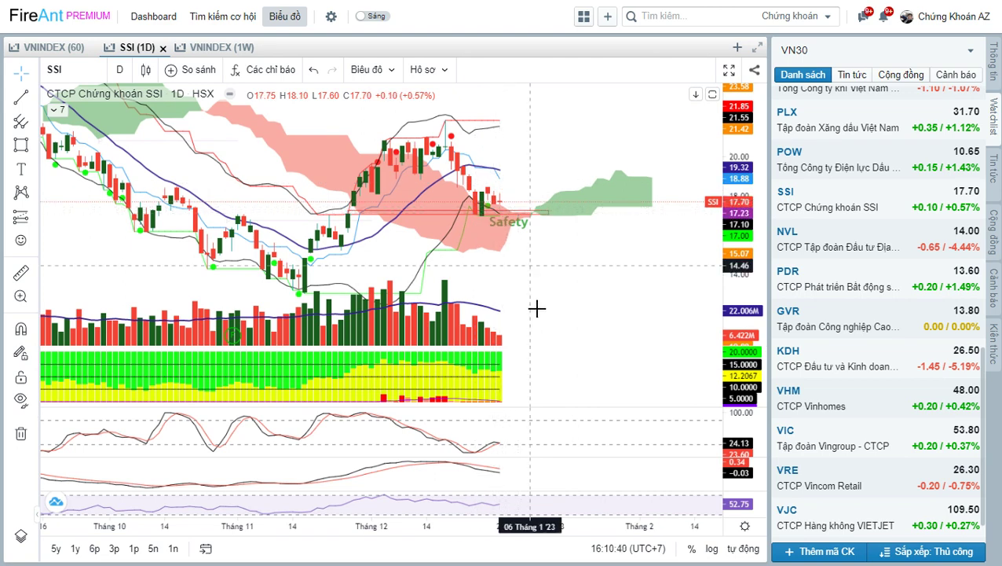
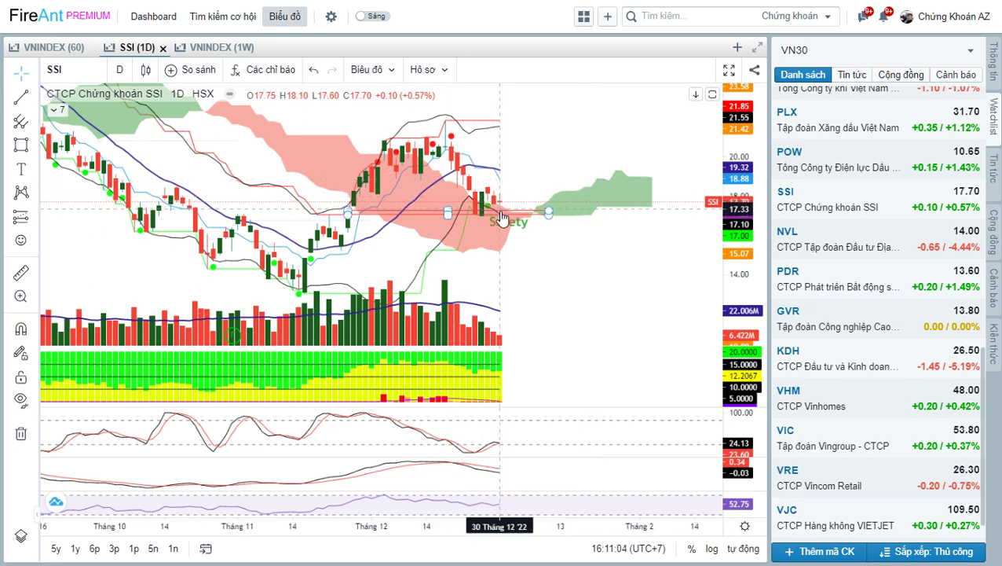
Step: Open NVL's and PDR's daily charts from the VN30 watchlist and examine their latest candles against the moving averages
left_click(857, 248)
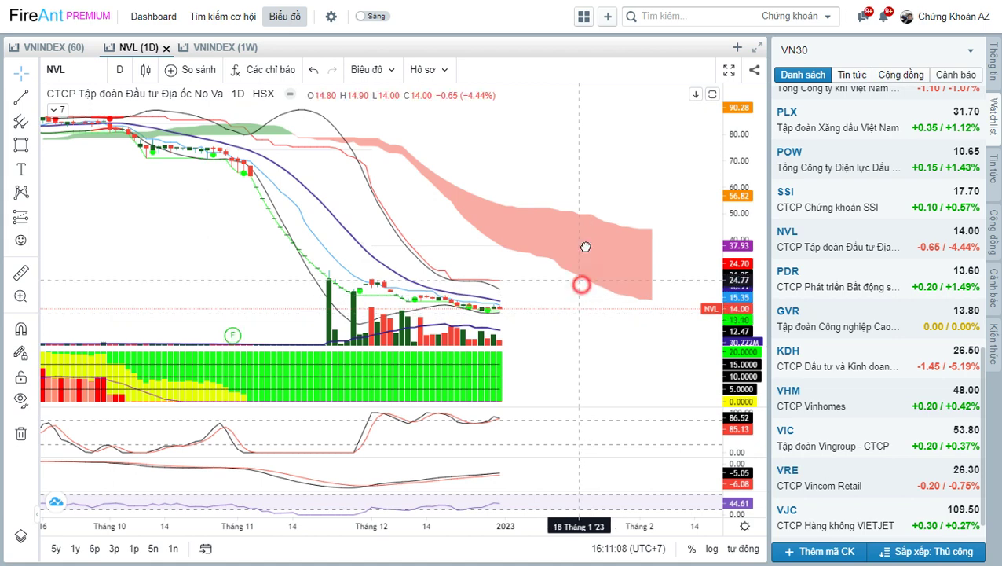
left_click_drag(586, 247, 580, 233)
scroll(581, 233, "down", 3)
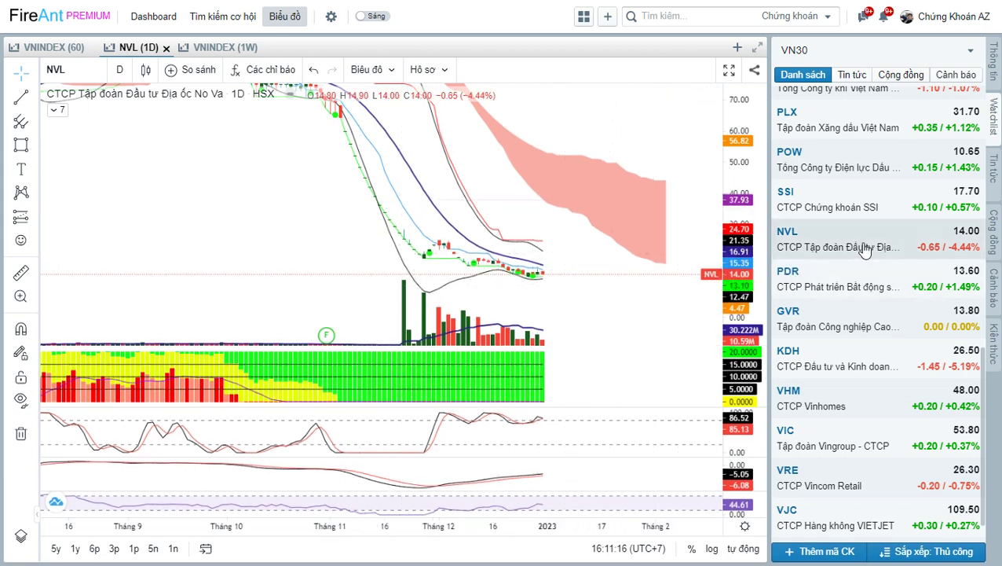
left_click(864, 283)
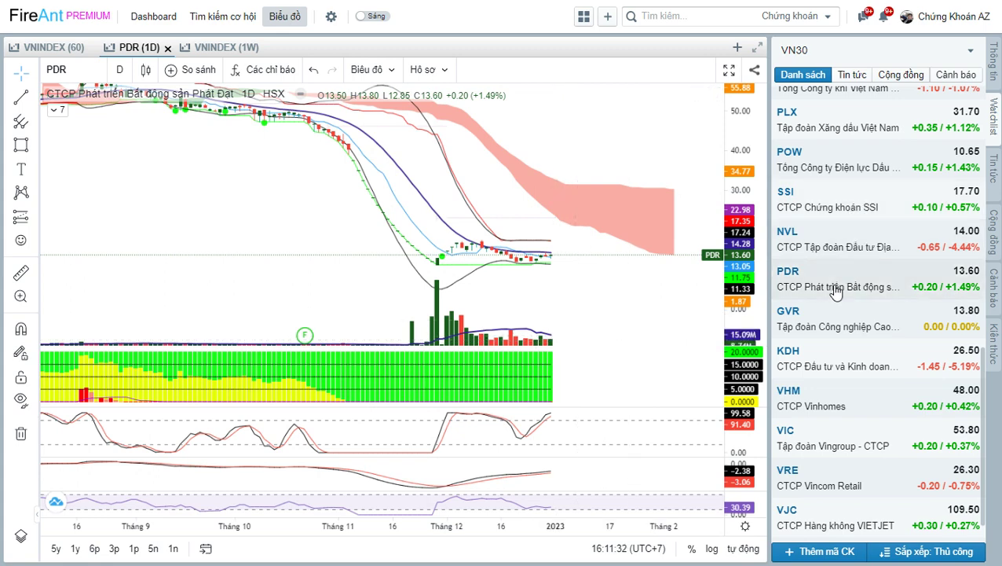
Step: Open GVR's daily chart and examine its latest candles against the cloud and moving averages
left_click(830, 329)
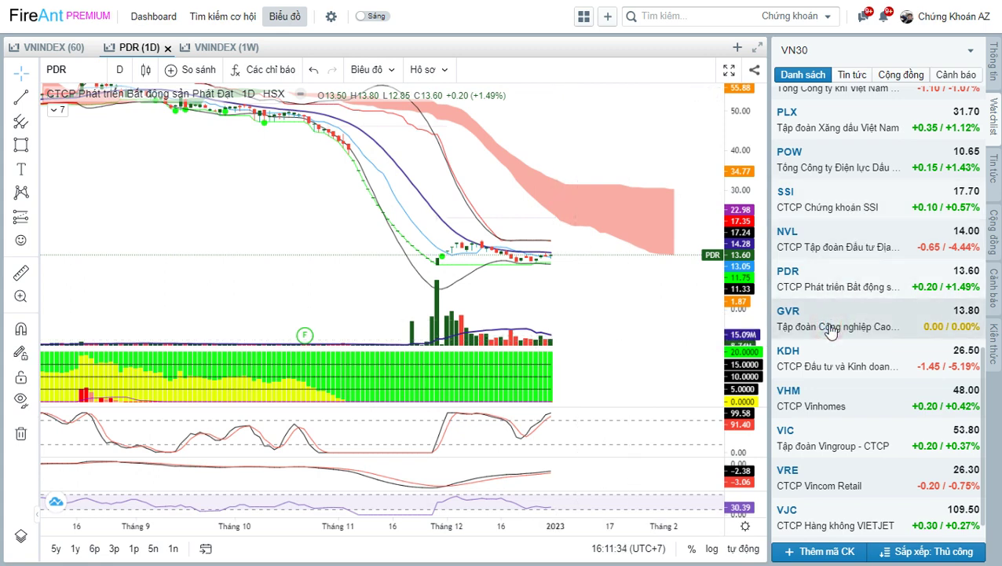
left_click(786, 324)
left_click(622, 313)
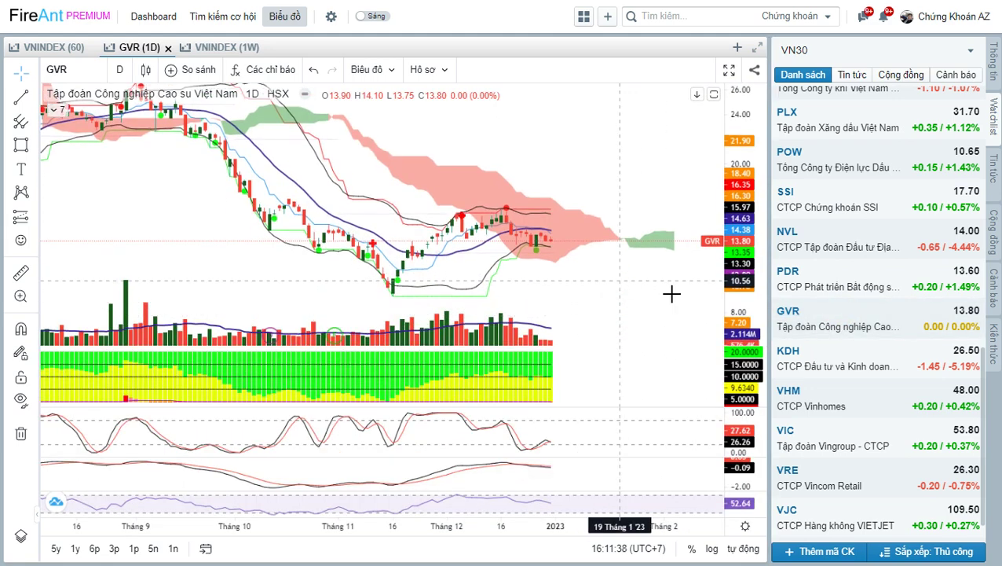
left_click_drag(747, 314, 567, 183)
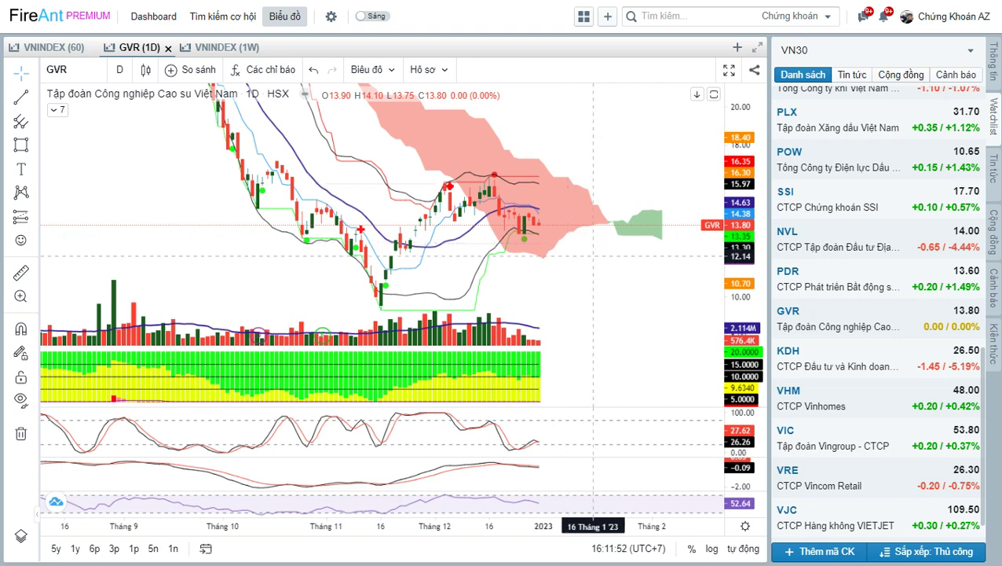
Step: Open KDH's daily chart and draw a narrow rectangle at about 24.2 to 24.7, from 14 December 2022 to 26 January 2023
scroll(913, 335, "down", 1)
left_click(862, 318)
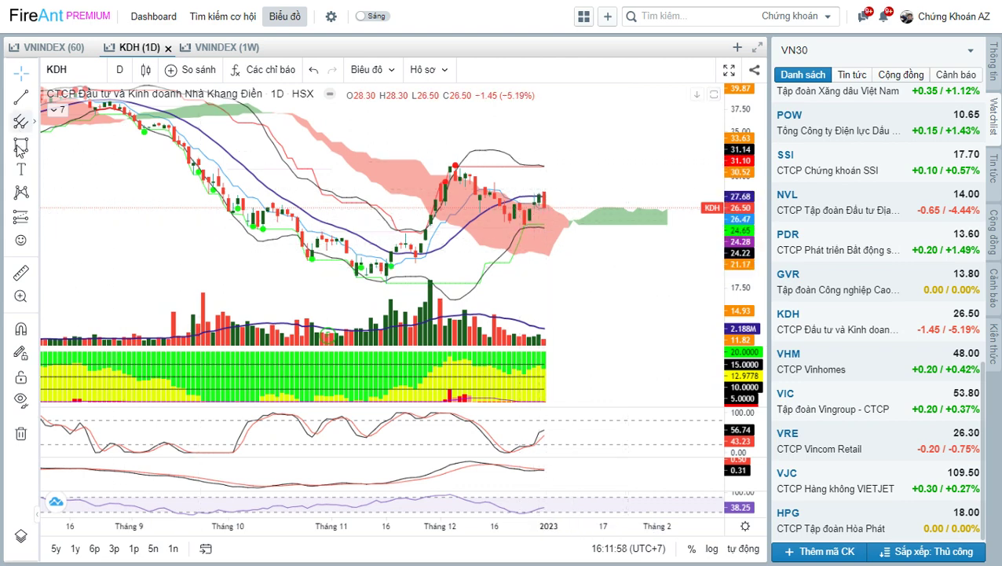
left_click(486, 224)
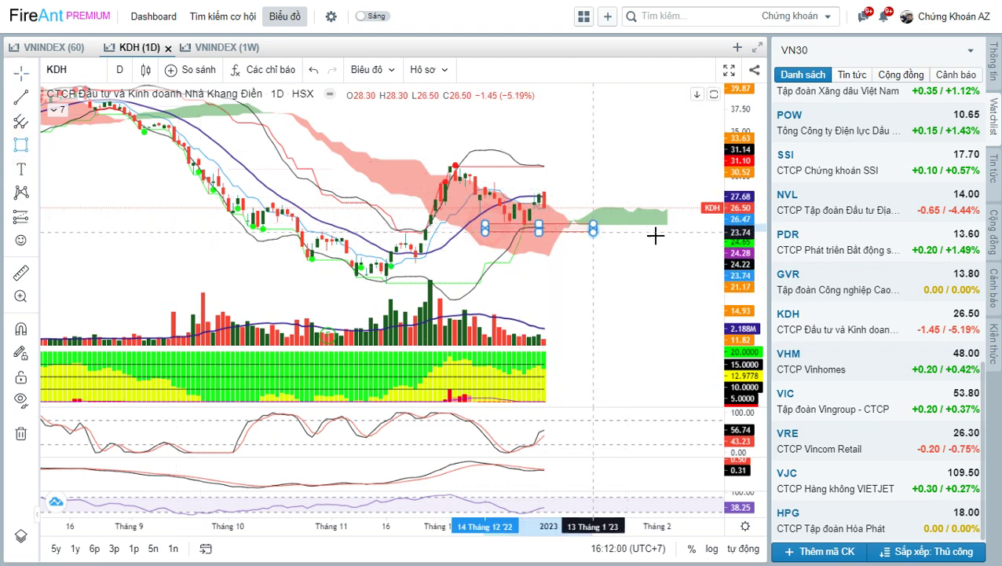
left_click(637, 227)
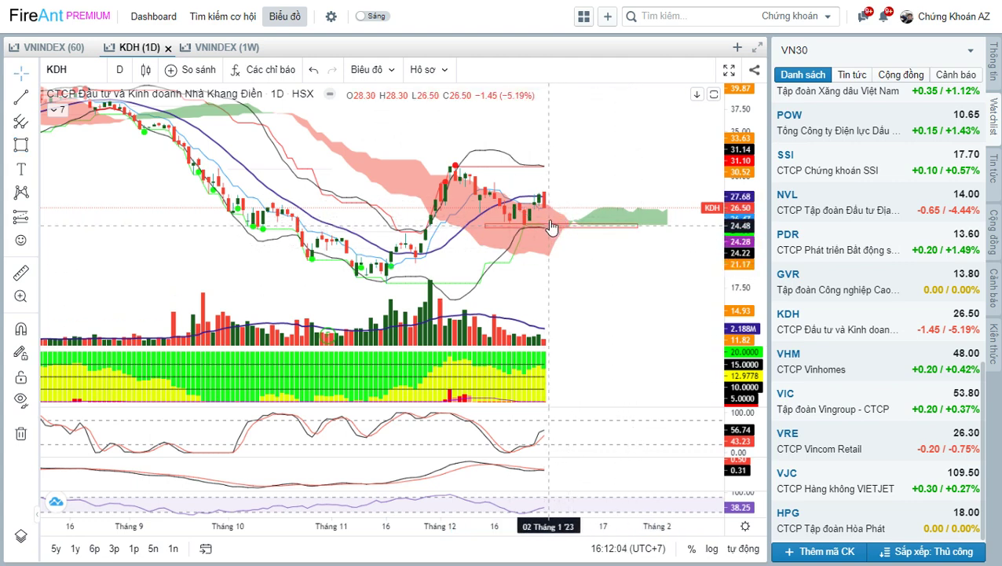
left_click(560, 214)
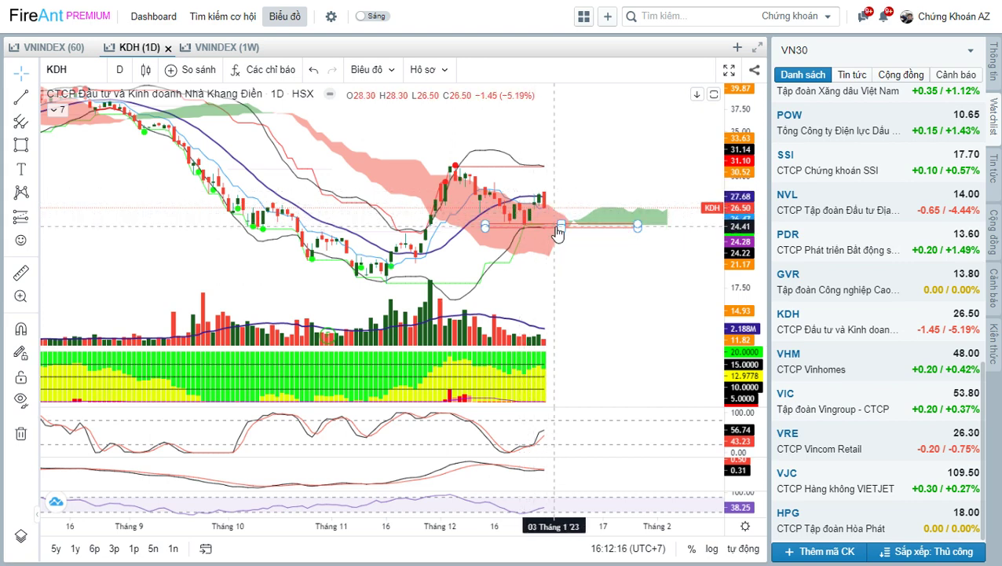
left_click(552, 229)
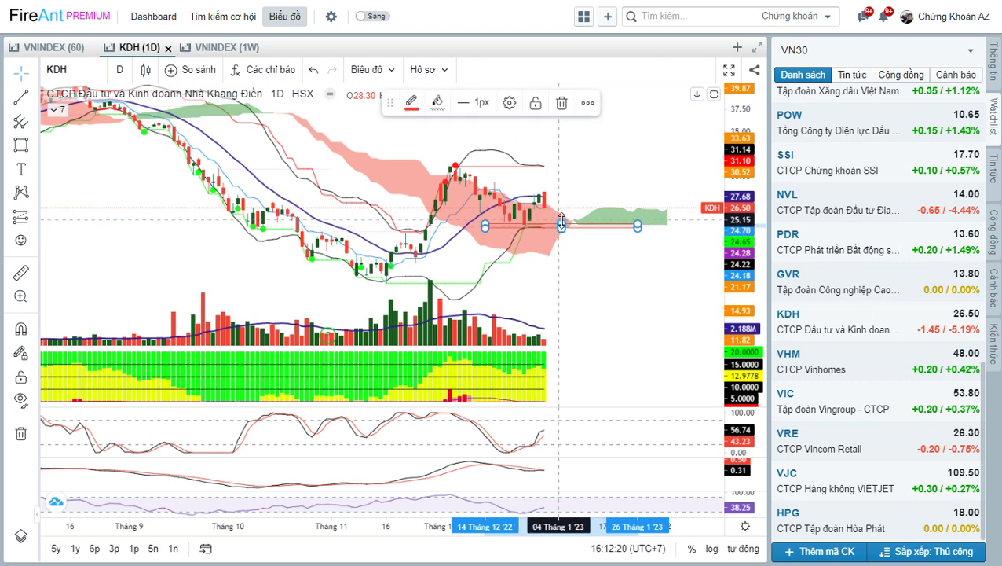
left_click(597, 271)
Step: Open VHM's daily chart and draw a horizontal line at about 50.1 from early December 2022 to mid-January 2023
left_click(853, 369)
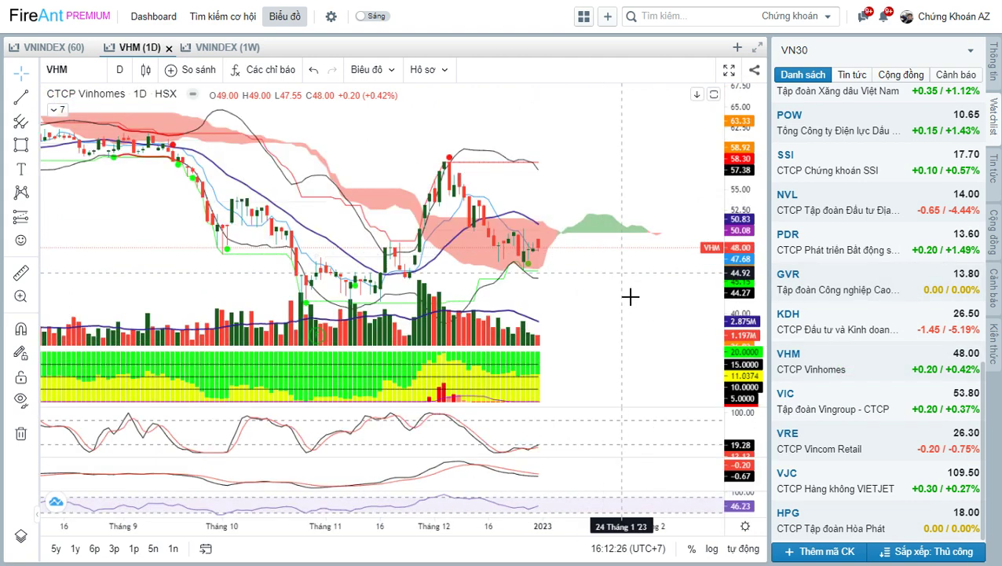
left_click_drag(633, 298, 625, 271)
left_click_drag(762, 273, 760, 240)
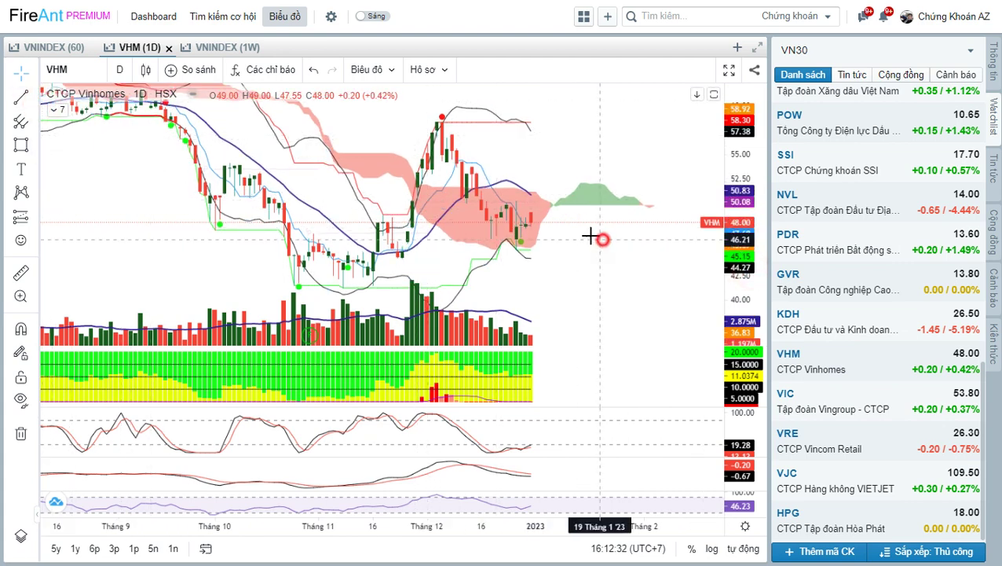
left_click_drag(435, 201, 589, 201)
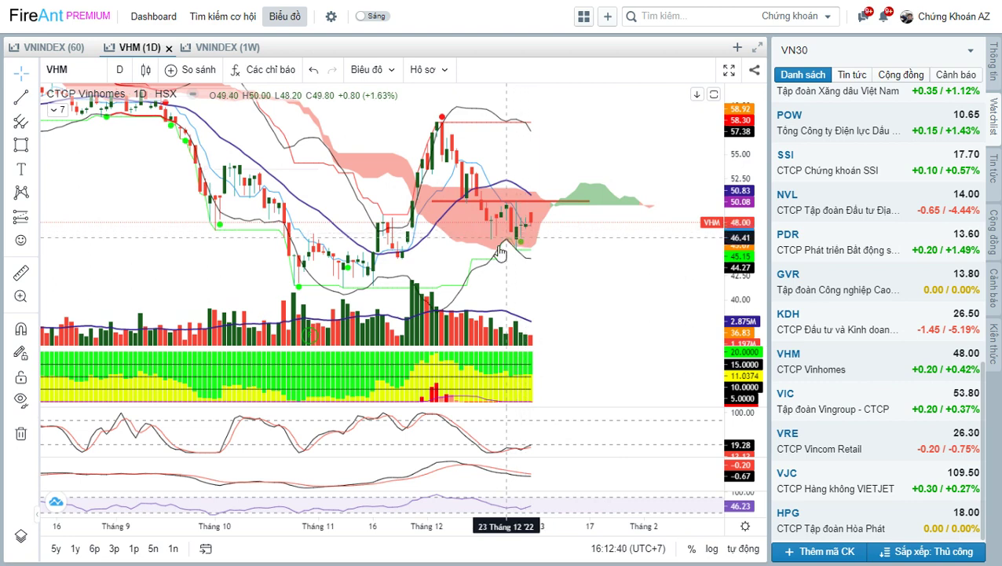
Step: Open VIC's daily chart from the VN30 watchlist and examine its latest candles
left_click(847, 400)
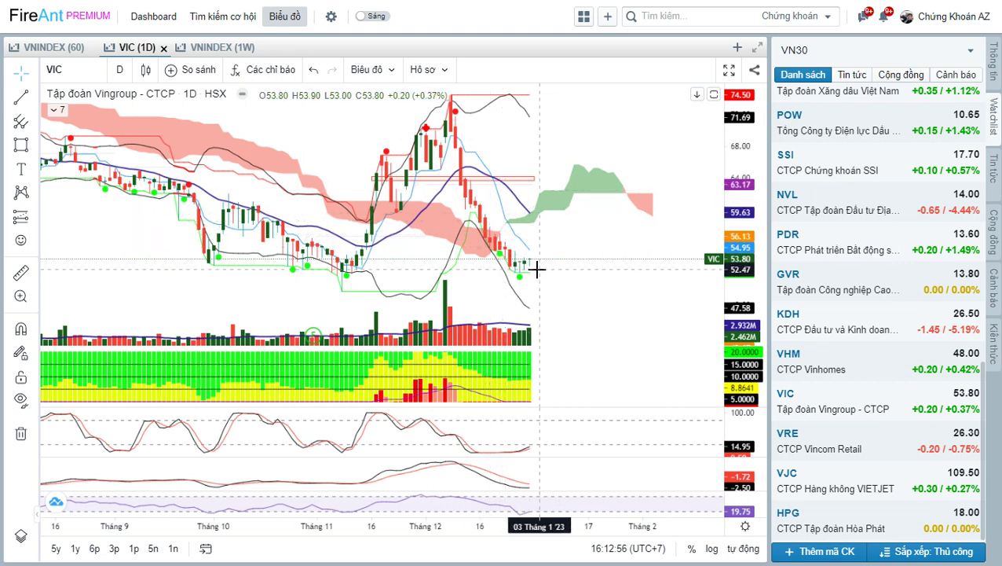
Step: Open VRE's daily chart and draw a narrow rectangle at about 28.1 to 28.4, from 17 November 2022 to 5 January 2023
left_click(896, 452)
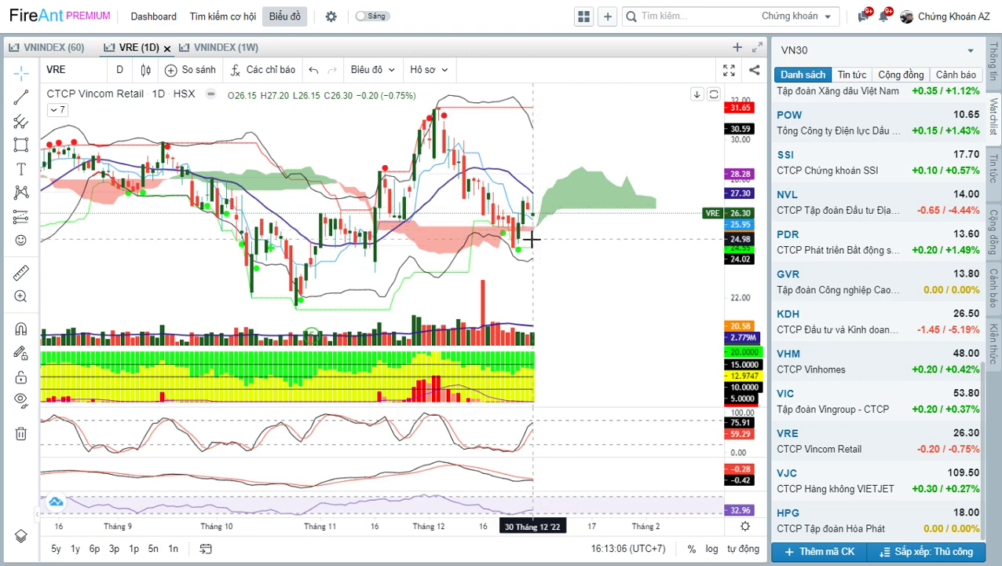
left_click(21, 144)
left_click_drag(378, 170, 553, 174)
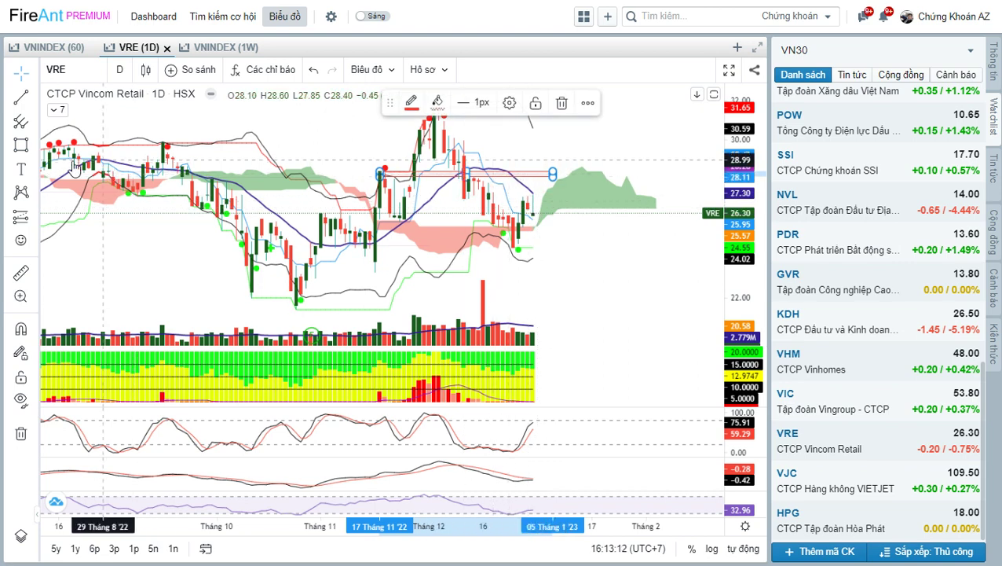
Step: Add a "Safety" text label on the VRE chart just under the narrow rectangle, above the latest candles
left_click(33, 173)
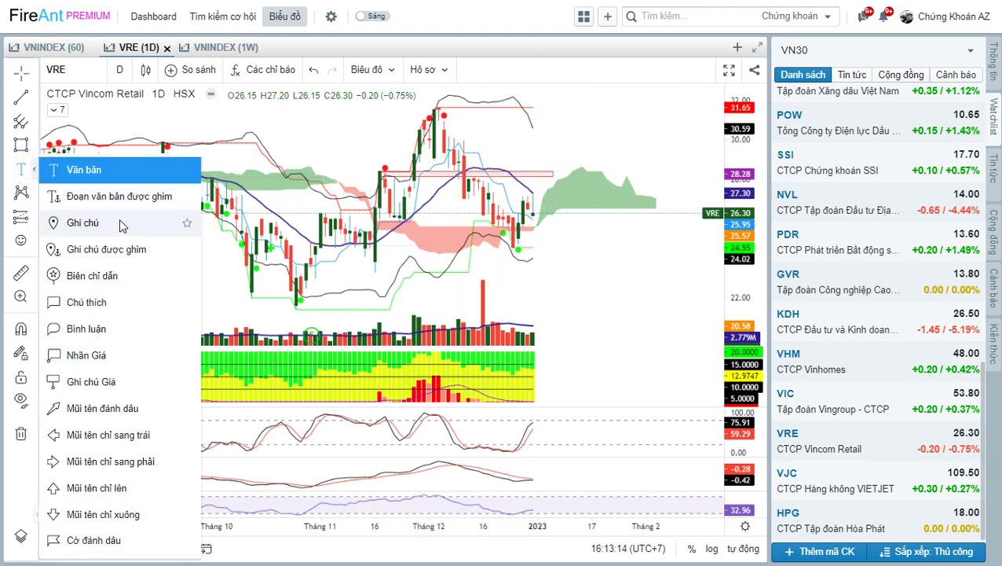
left_click(78, 169)
left_click(500, 179)
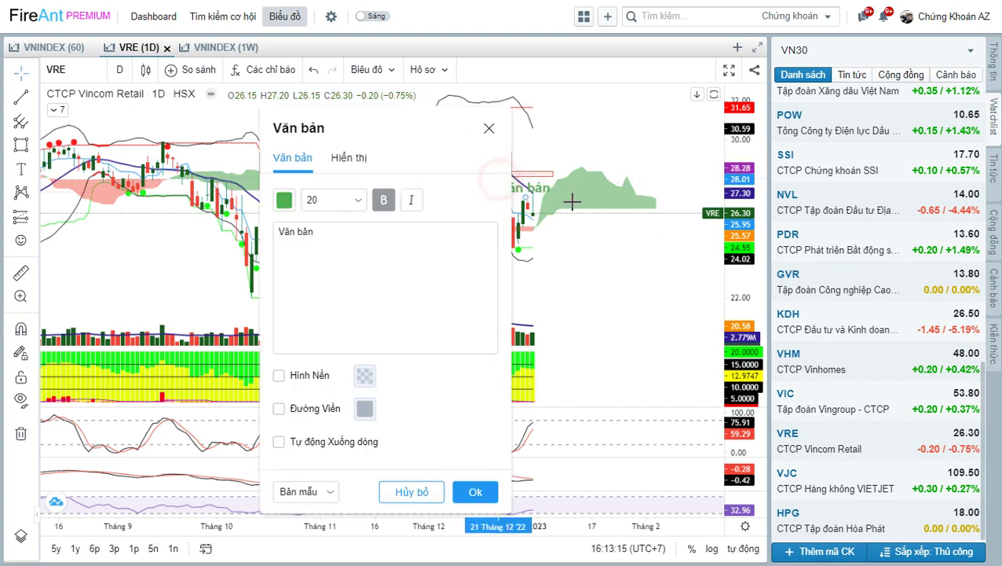
type("Safety")
left_click(472, 491)
left_click(628, 303)
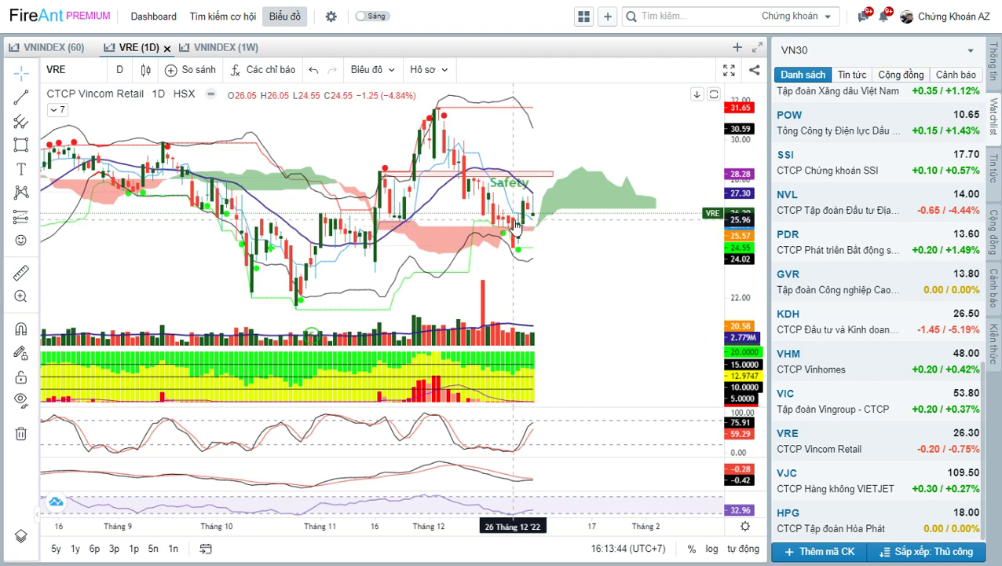
Step: Examine VJC's daily chart and load HVN's daily chart to view its latest candles
left_click(833, 475)
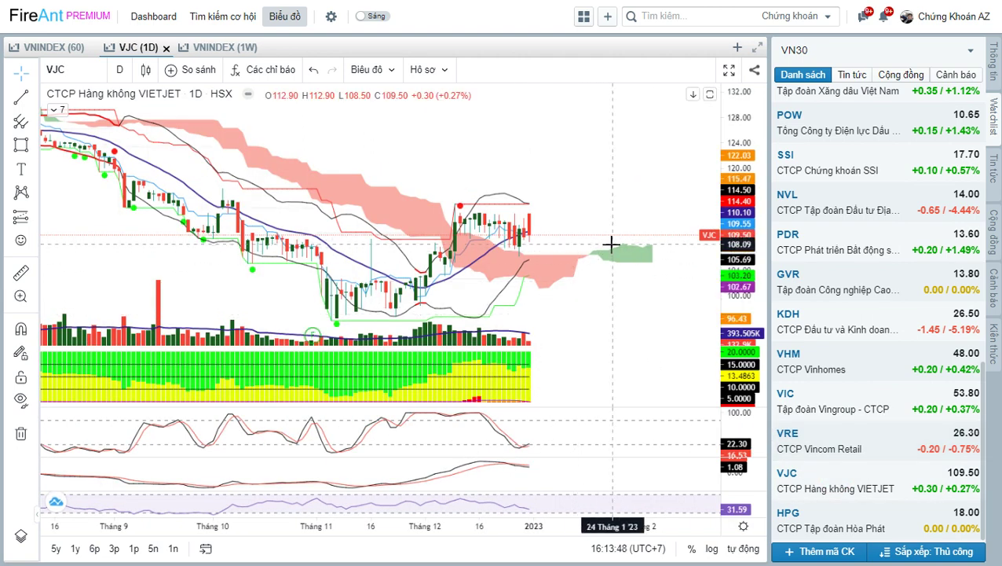
left_click_drag(636, 295, 626, 272)
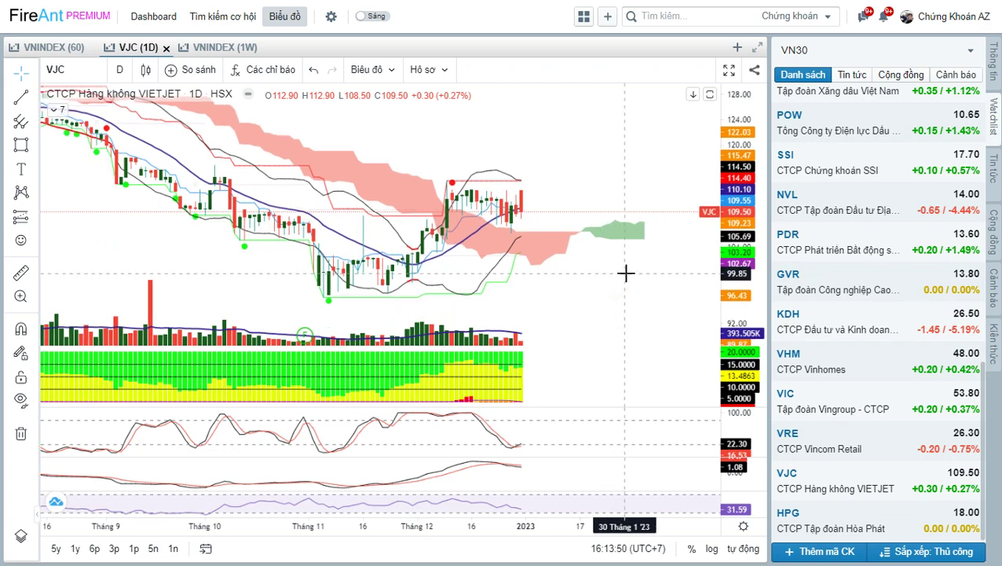
type("HVN")
key("Return")
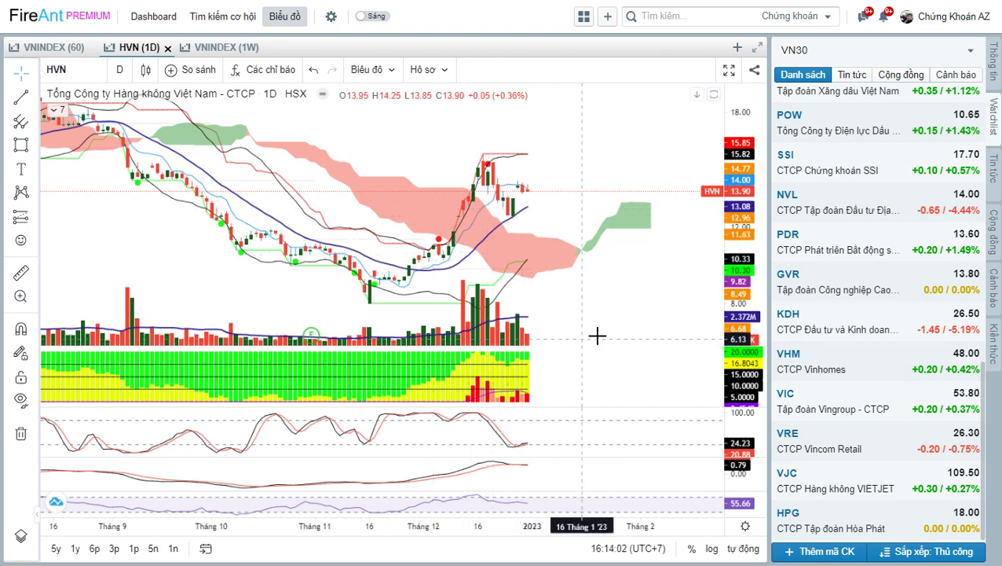
Step: Circle HVN's latest volume bars and draw a rectangle at about 9.9 to 10.8, from 24 October 2022 to 10 January 2023
left_click_drag(531, 297, 448, 333)
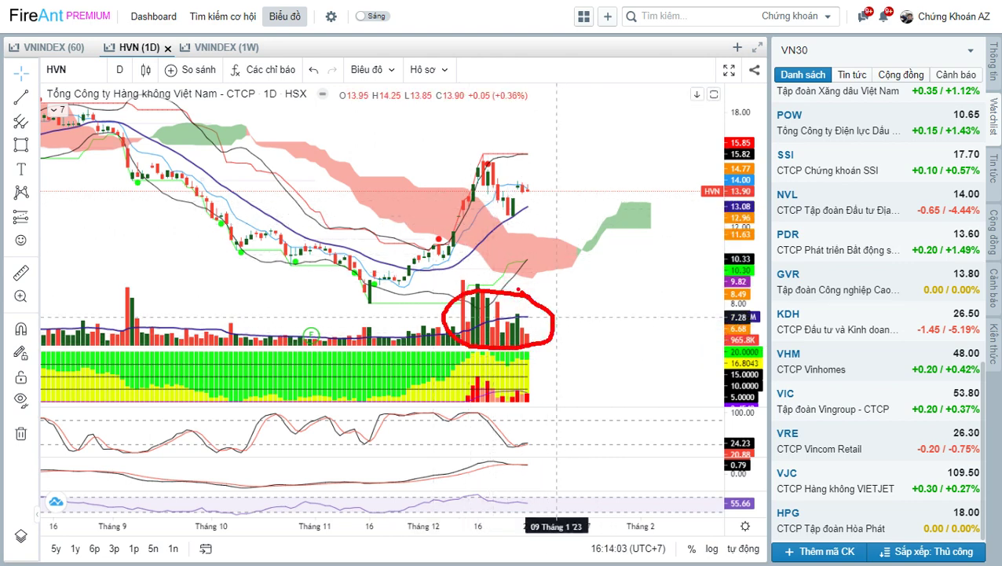
left_click_drag(590, 259, 540, 298)
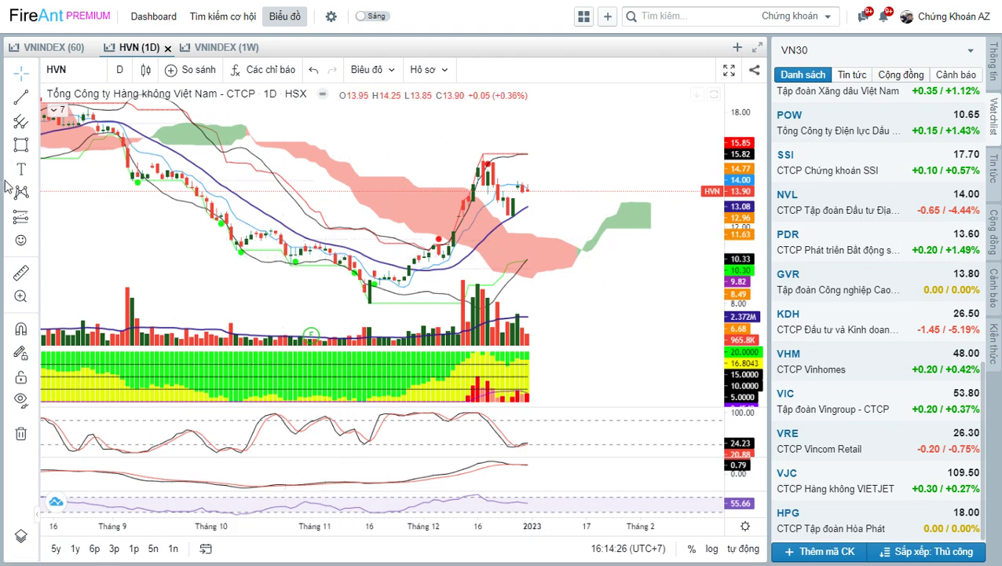
left_click(21, 146)
left_click_drag(285, 249, 563, 266)
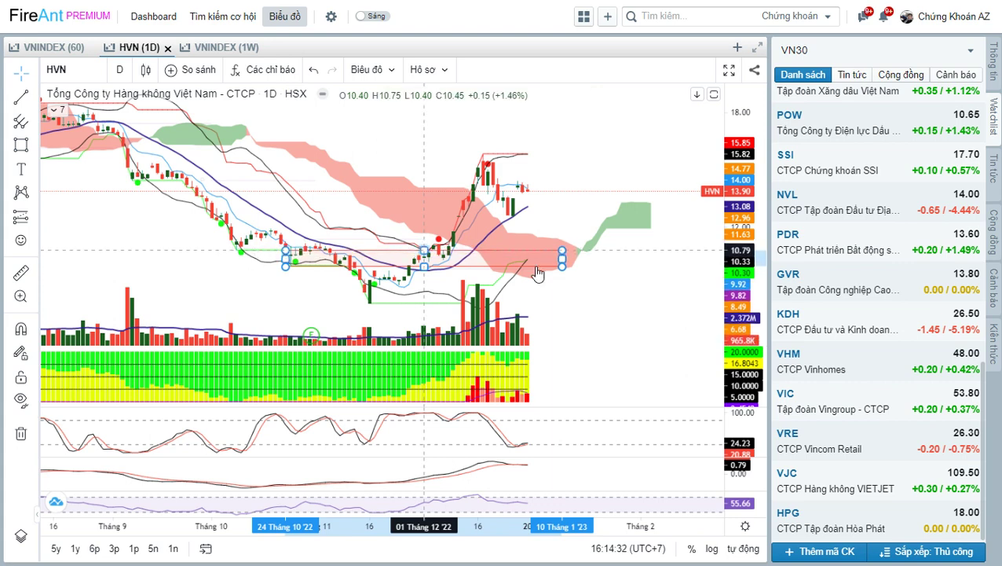
left_click(572, 220)
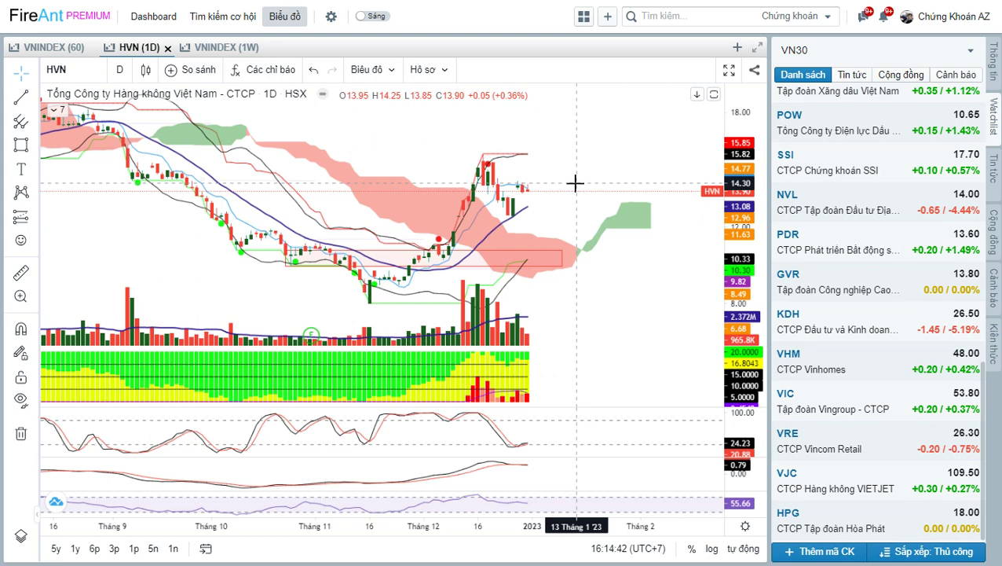
Step: Open HPG's daily chart from the VN30 watchlist and examine its latest candles against the existing support rectangle
left_click(875, 525)
left_click_drag(593, 284, 607, 285)
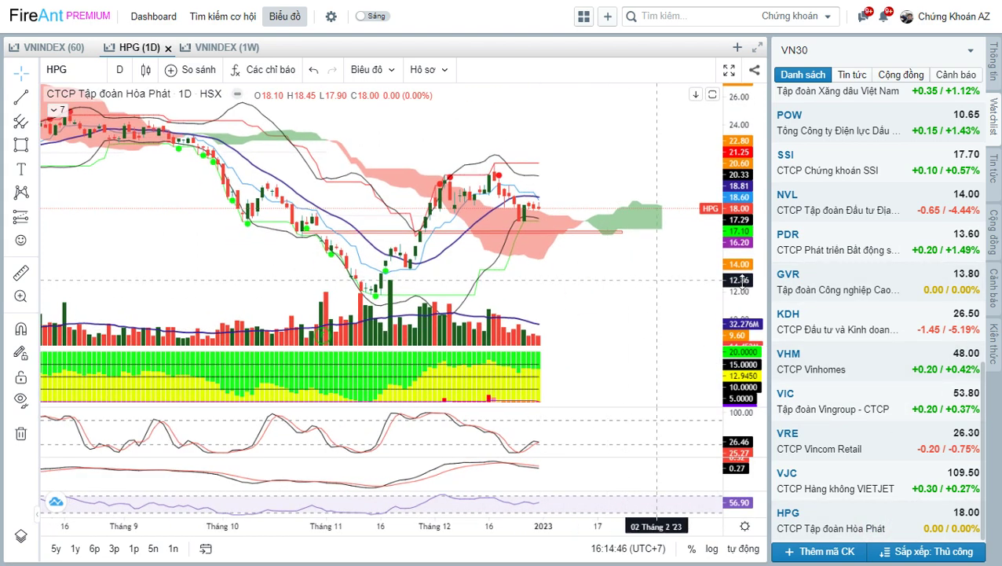
left_click(745, 283)
left_click_drag(740, 250, 736, 233)
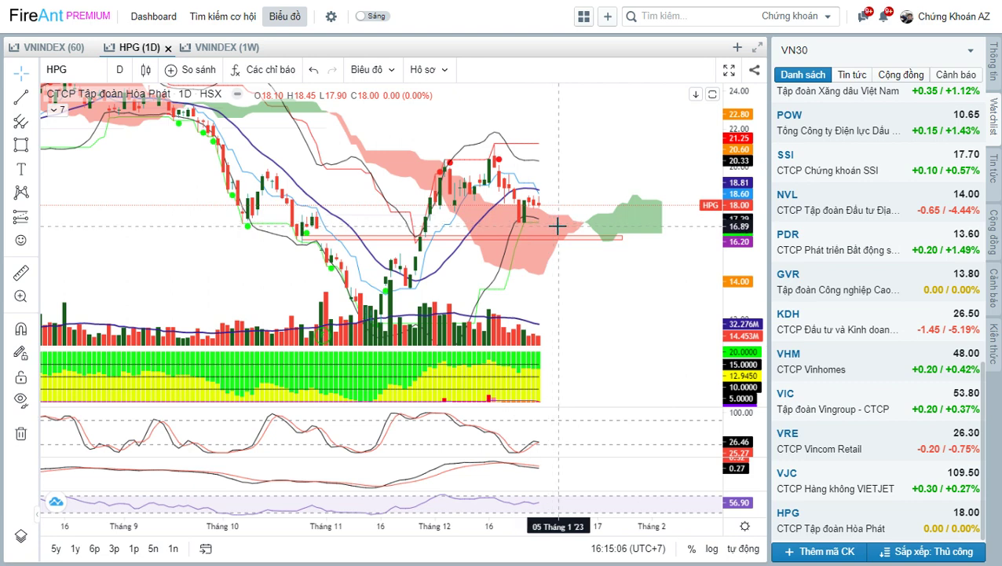
left_click_drag(620, 286, 608, 280)
scroll(891, 250, "up", 10)
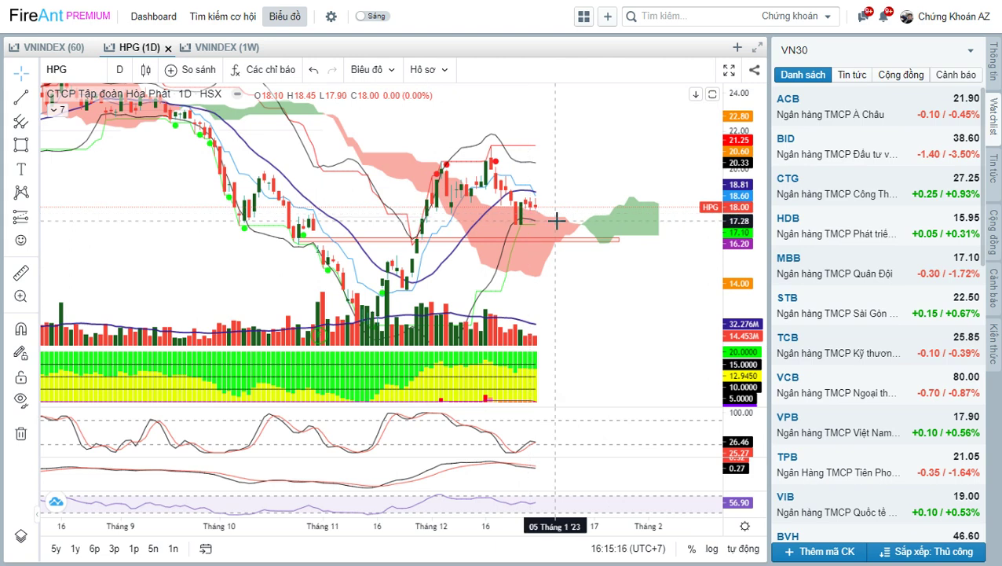
left_click(581, 156)
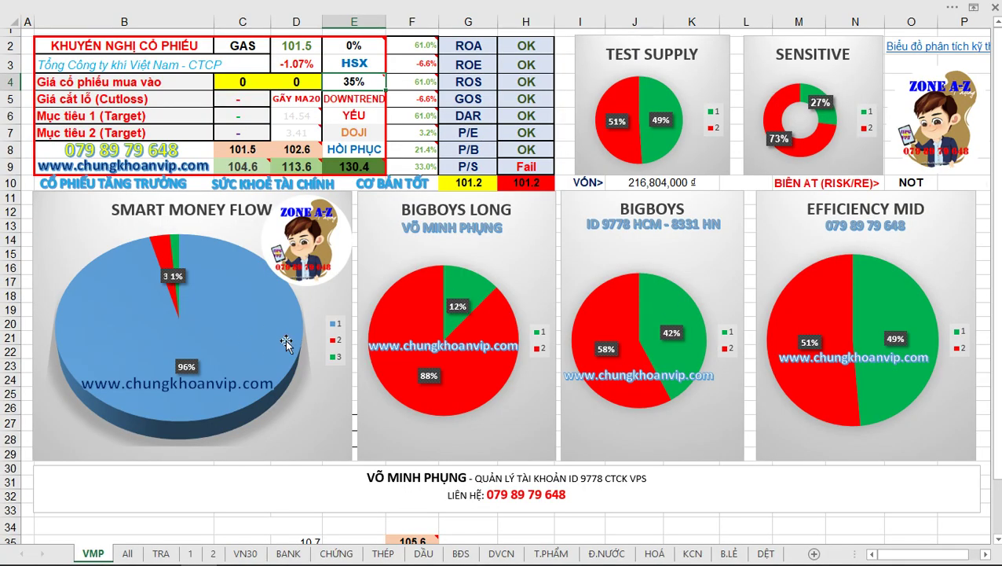
Step: Switch to the stock recommendation workbook in Excel and review the listed stocks' signals and price levels on the VN30 sheet
mouse_move(286, 342)
left_click(246, 553)
scroll(481, 323, "down", 10)
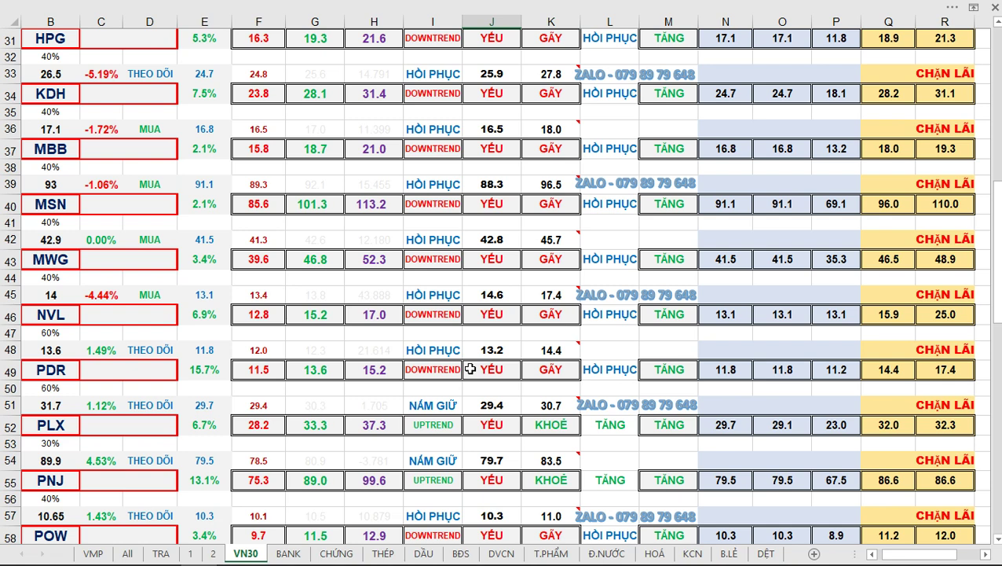
Step: Switch to the website's contact page, box the contact details with an arrow, and annotate it "2022", "DOWNTREND", "ROOM VIP" on separate lines
key("alt+Tab")
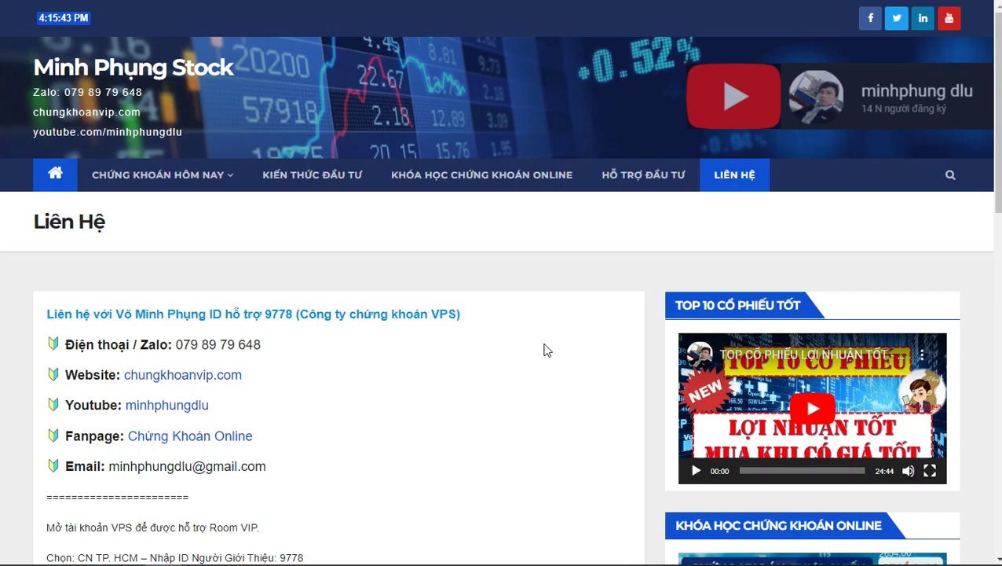
scroll(557, 266, "down", 1)
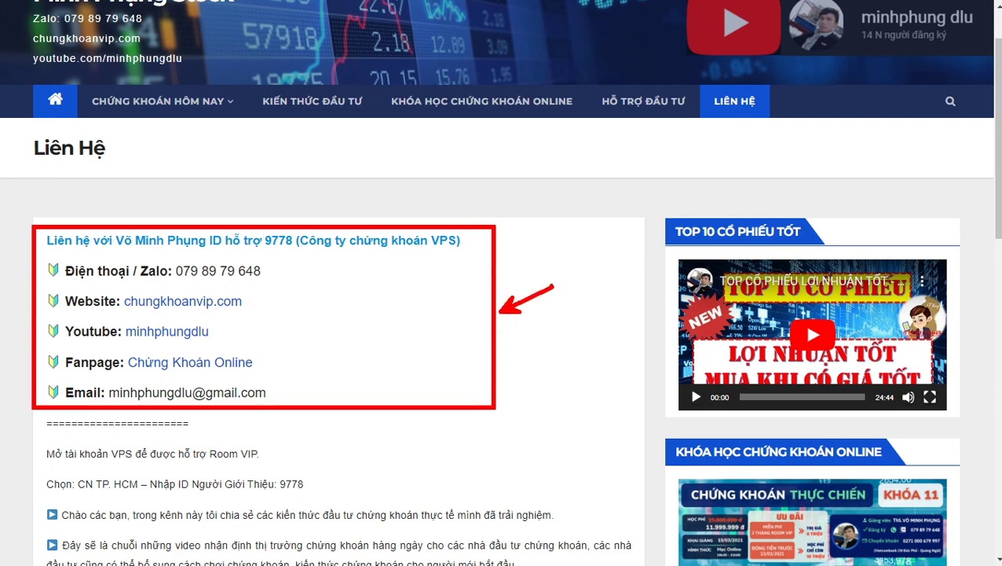
type("2022")
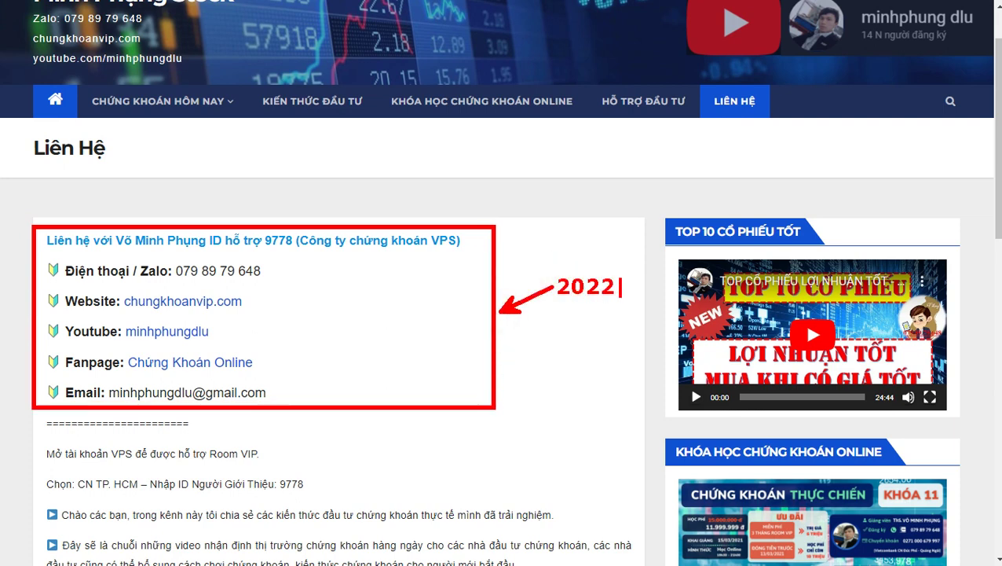
key("Return")
type("DO")
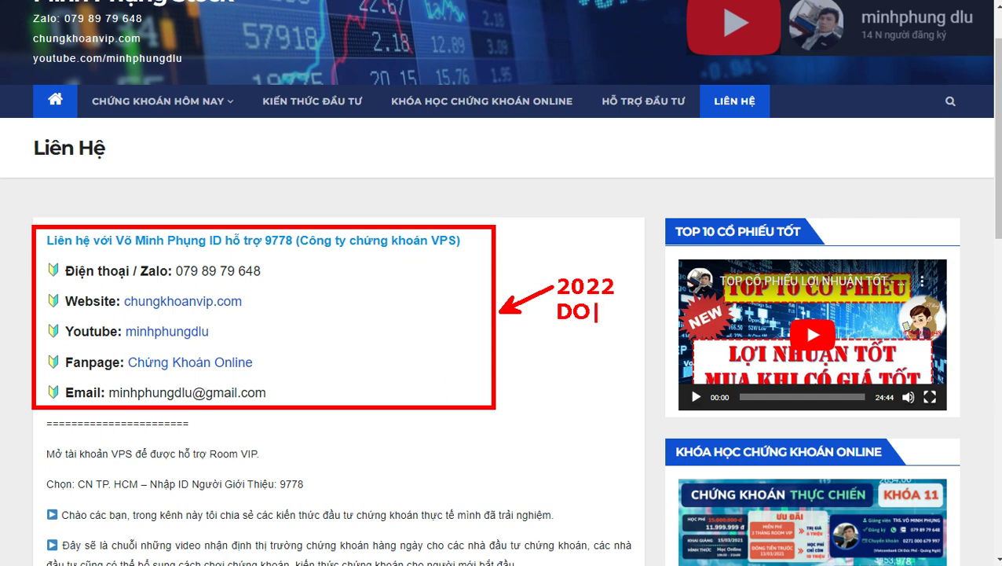
type("WNTREND")
key("Return")
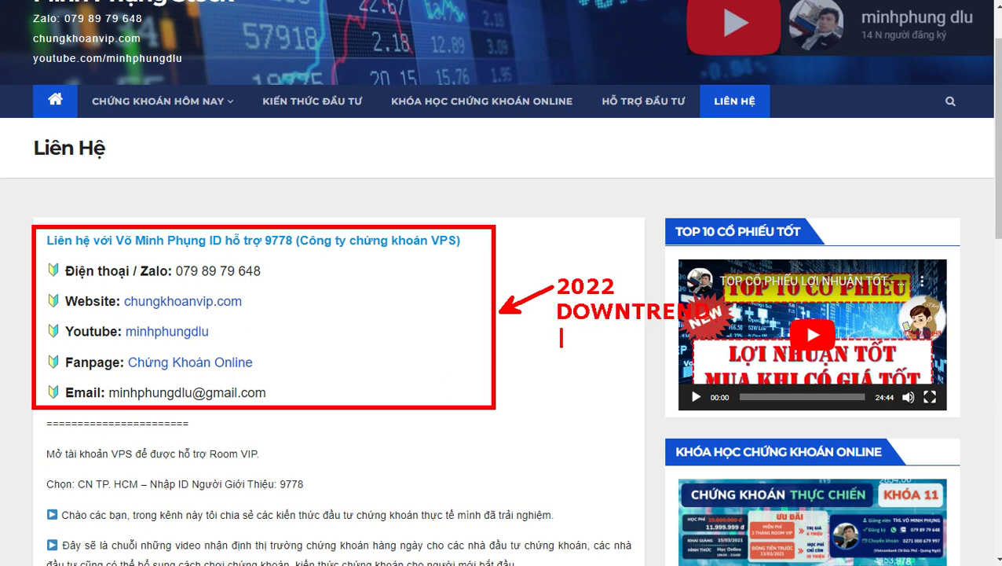
type("ROOM VIP")
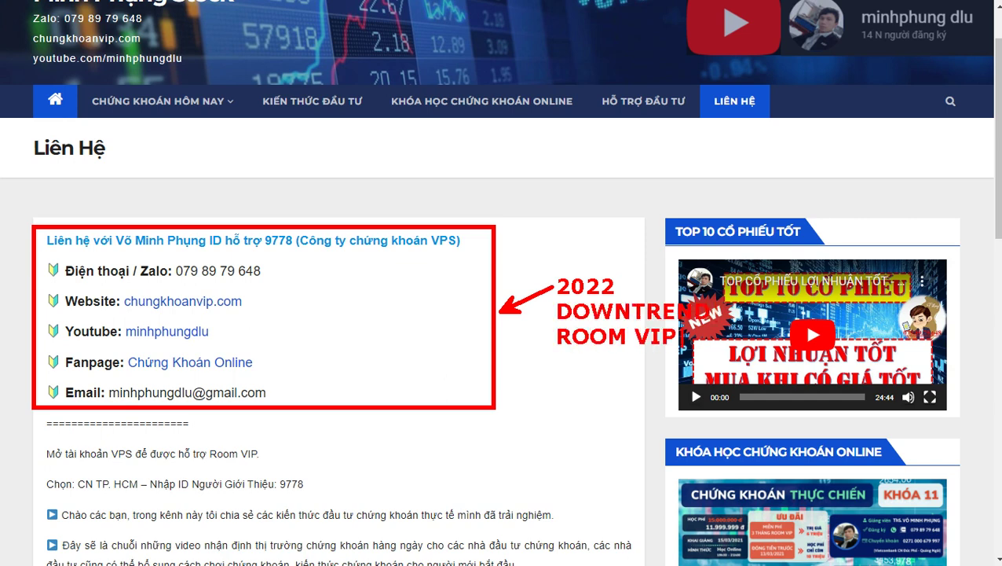
key("Return")
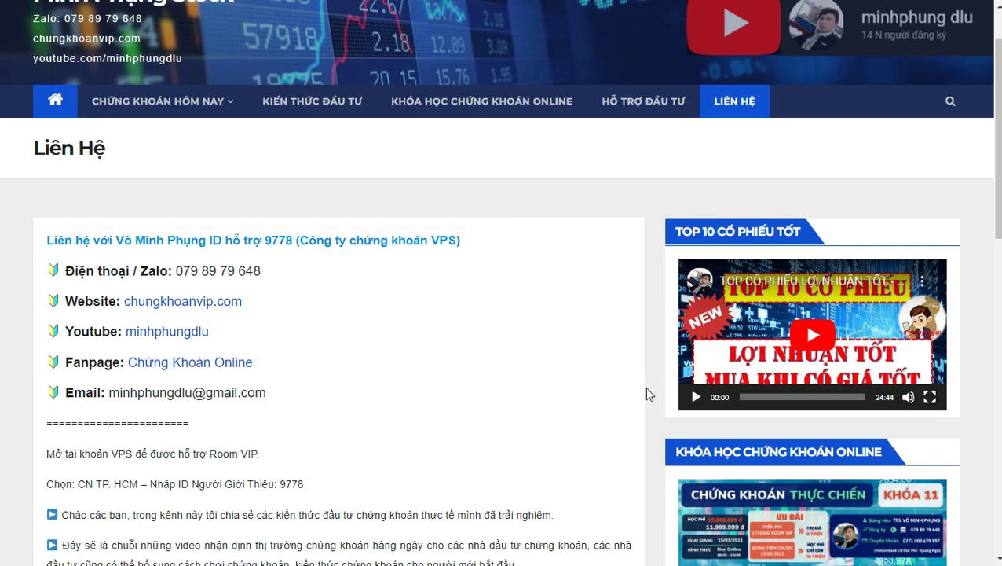
Step: Annotate the area beside the contact page heading with "DANG KY" and, on a second line, the adviser's name followed by "=> NOTICE"
scroll(611, 213, "up", 1)
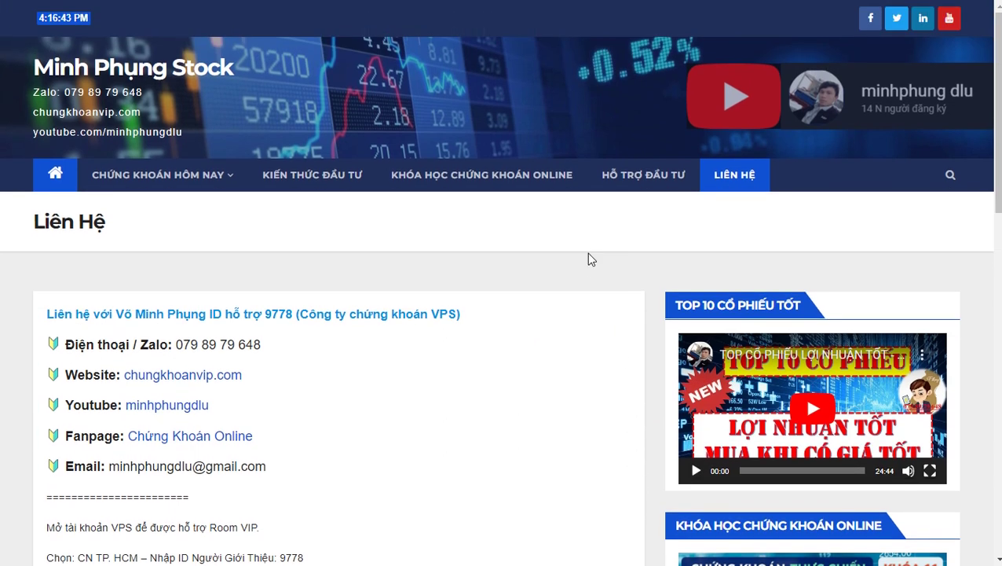
left_click_drag(562, 236, 562, 222)
type("DANG KY")
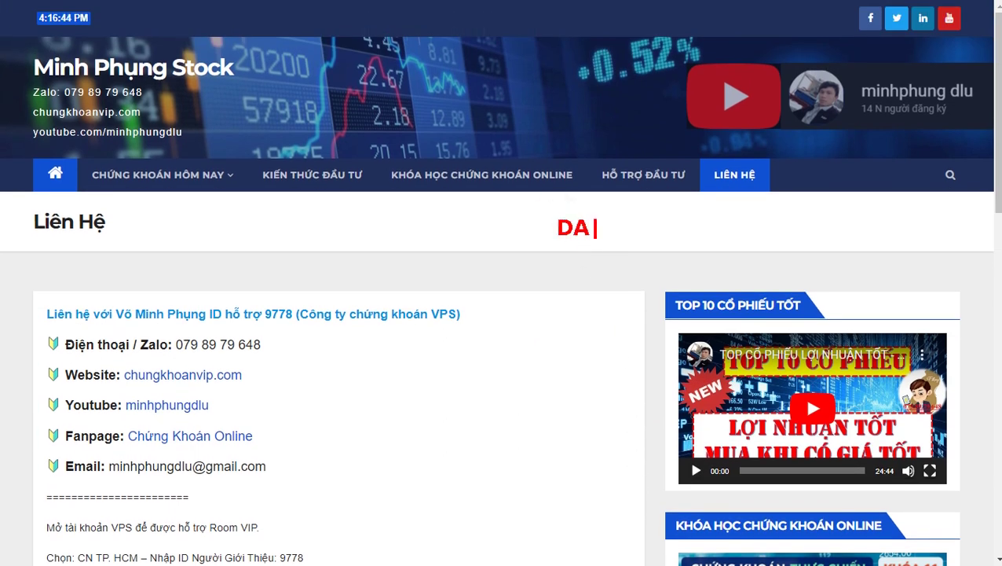
key("Return")
type("MINH")
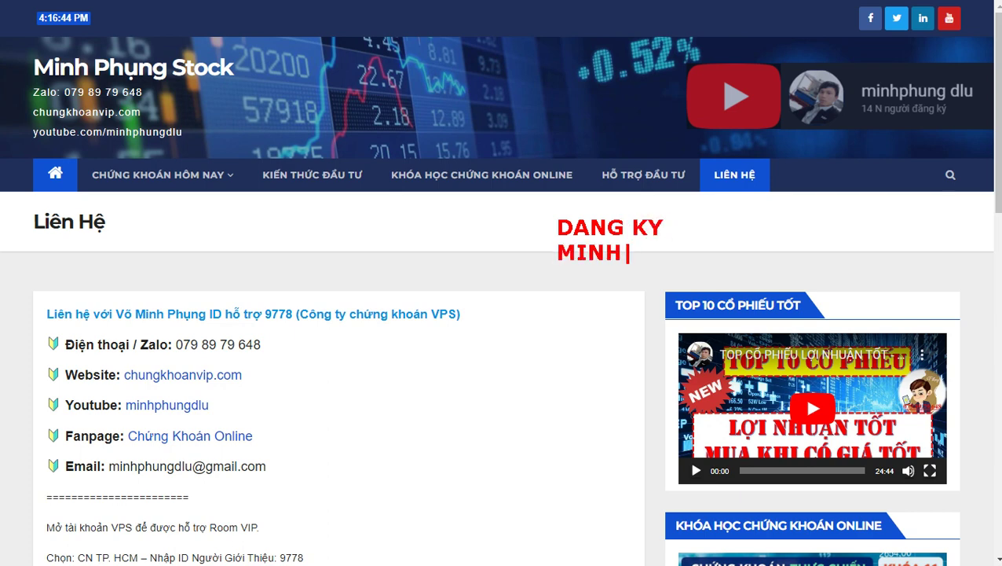
type(" PHUNG =")
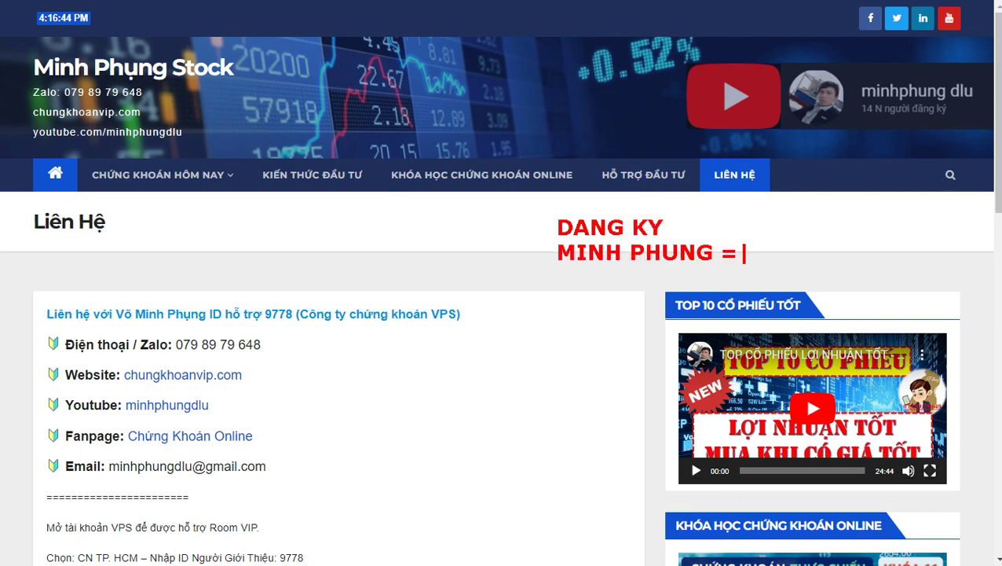
type("> NO")
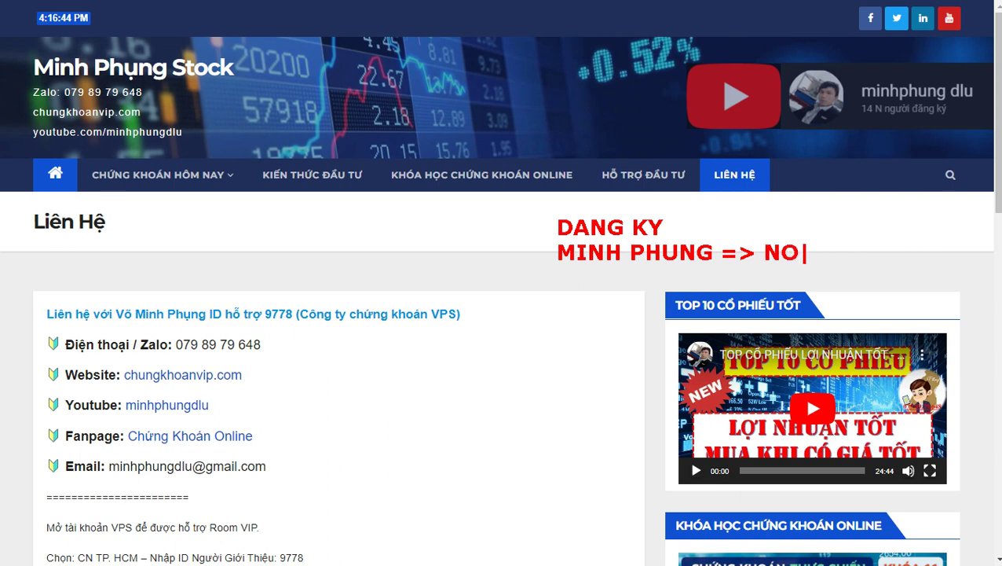
type("TICE")
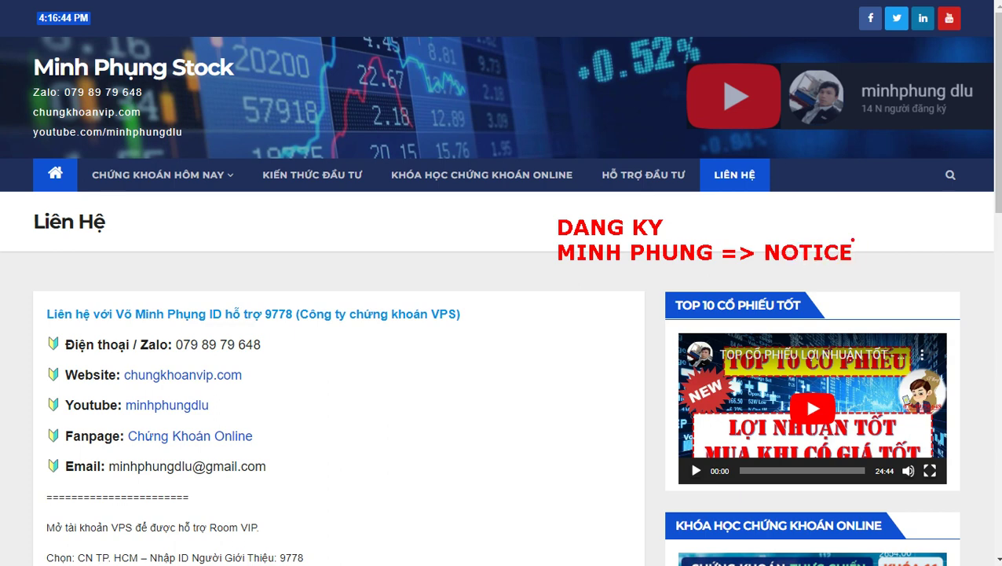